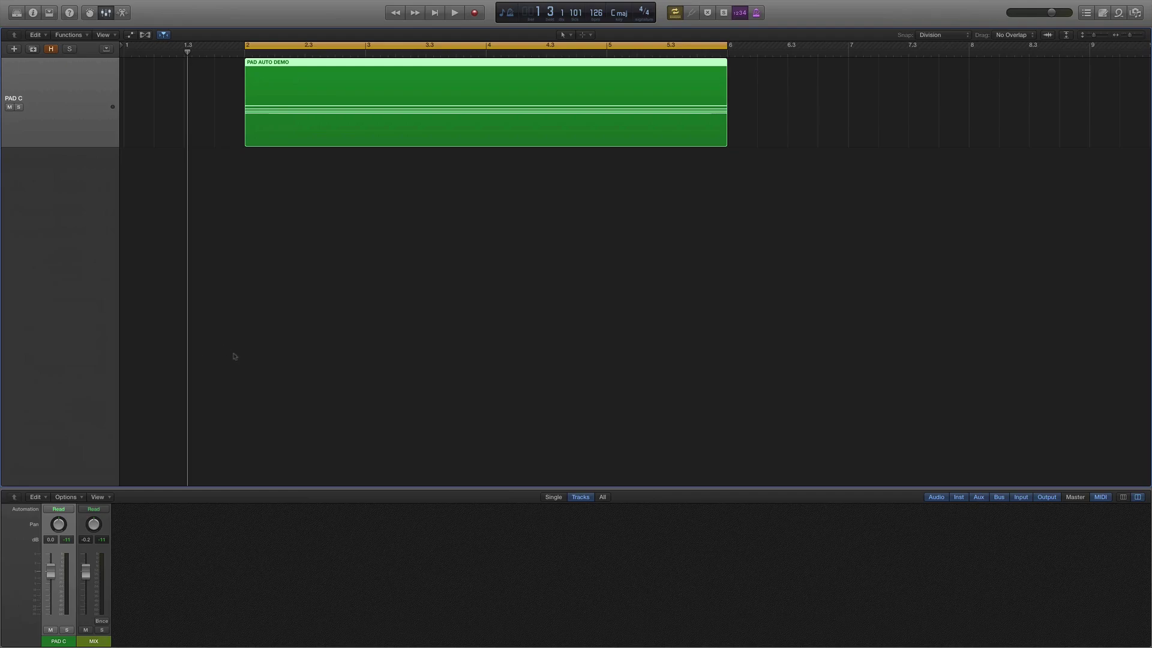
Reveal the hidden tracks, then collapse and re-expand the AUTO TMP folder track.
{"action": "left_click", "coordinate": [50, 49]}
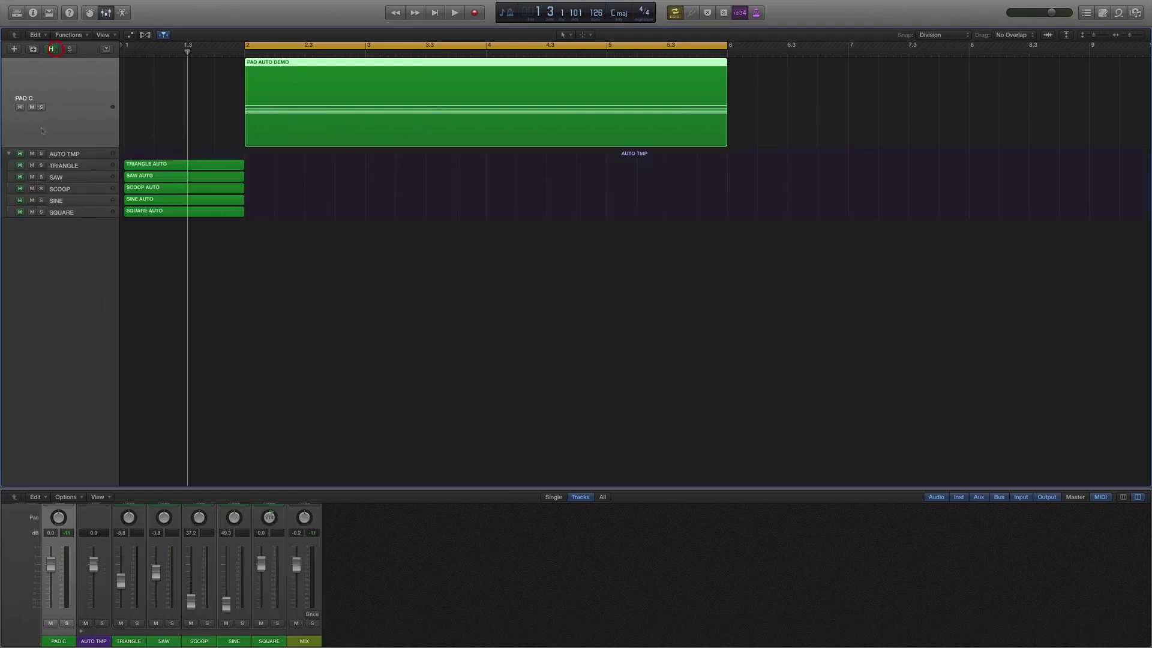
{"action": "left_click", "coordinate": [57, 156]}
{"action": "left_click", "coordinate": [8, 153]}
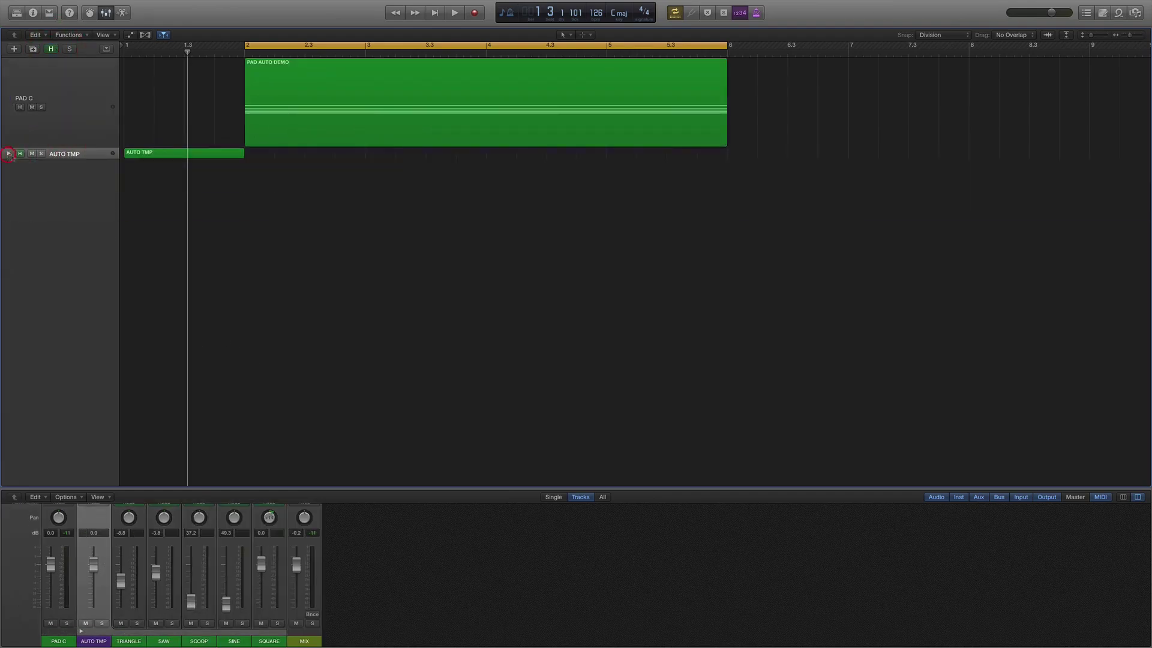
{"action": "left_click", "coordinate": [8, 154]}
Go through the TRIANGLE, SAW, SCOOP, SINE and SQUARE tracks inside the AUTO TMP folder.
{"action": "left_click", "coordinate": [73, 166]}
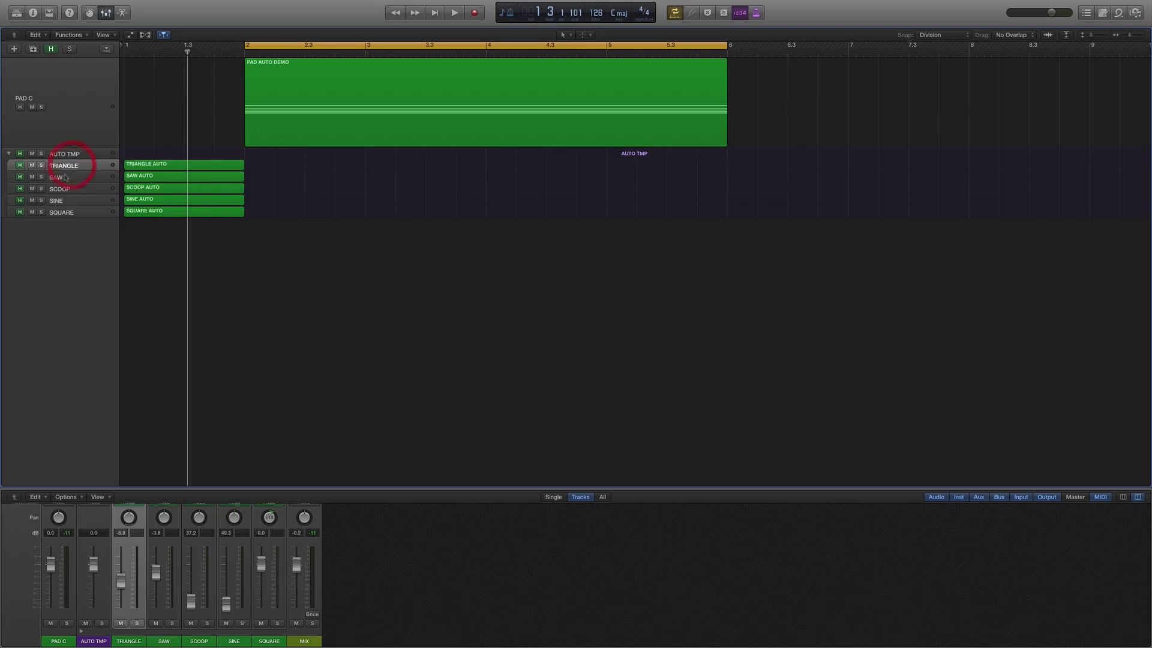
{"action": "left_click", "coordinate": [69, 177]}
{"action": "left_click", "coordinate": [67, 189]}
{"action": "left_click", "coordinate": [66, 201]}
{"action": "left_click", "coordinate": [69, 212]}
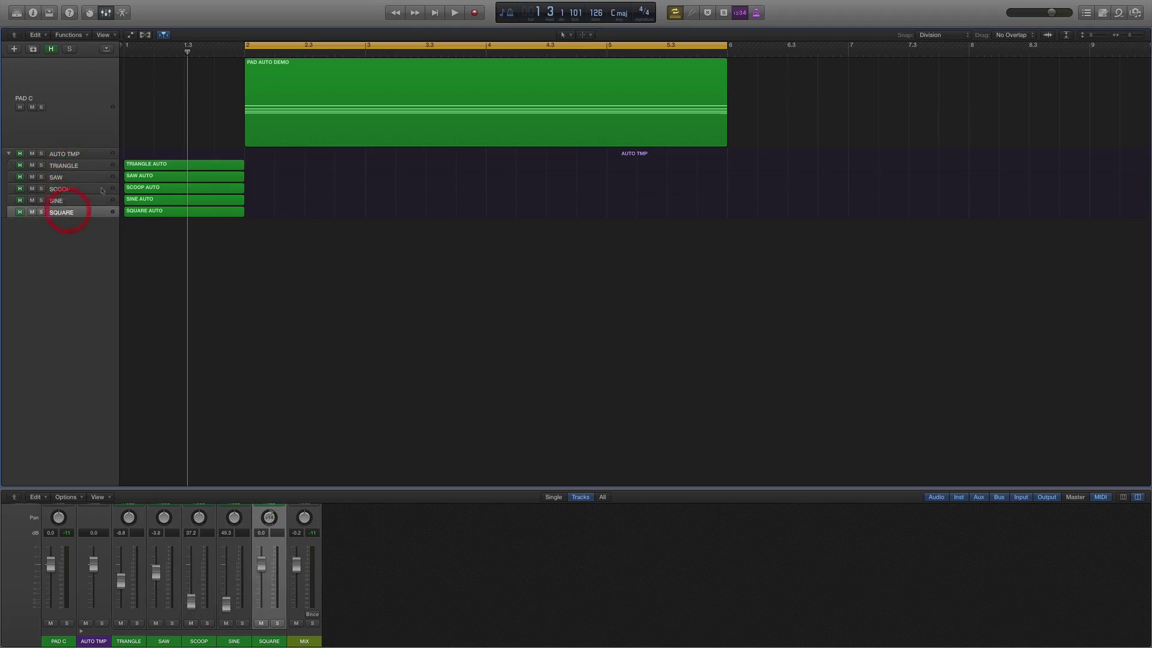
Show the automation lanes on the tracks with the TRIANGLE track selected.
{"action": "key", "text": "super+Down"}
{"action": "key", "text": "super+Down"}
{"action": "key", "text": "super+Down"}
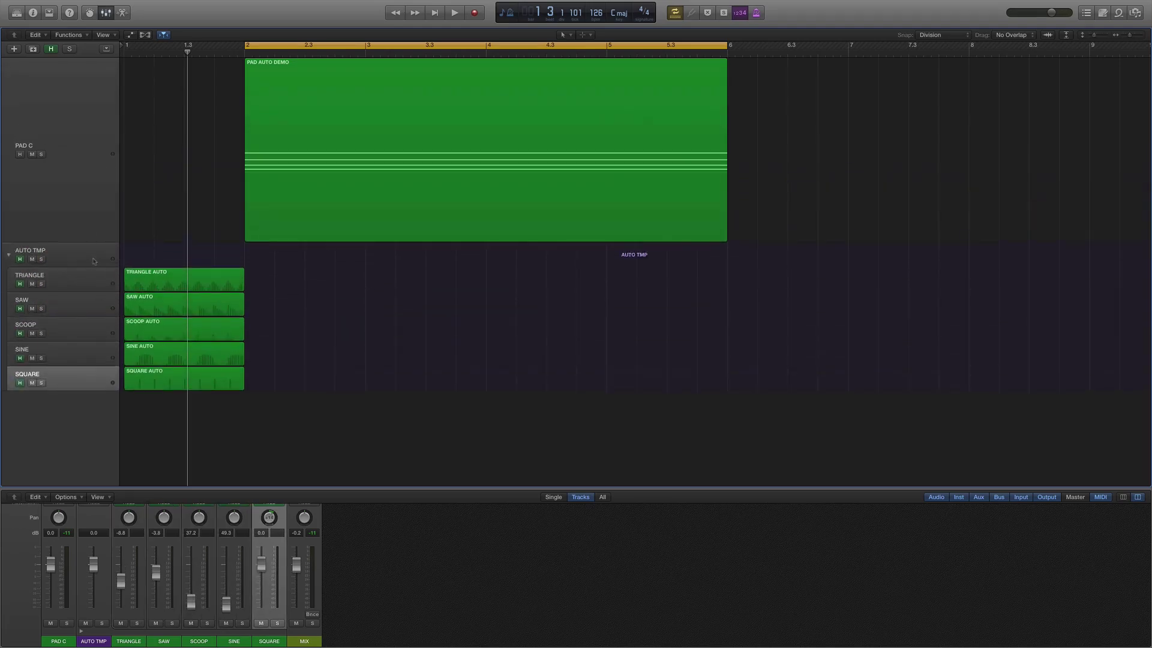
{"action": "left_click", "coordinate": [96, 258]}
{"action": "left_click", "coordinate": [96, 282]}
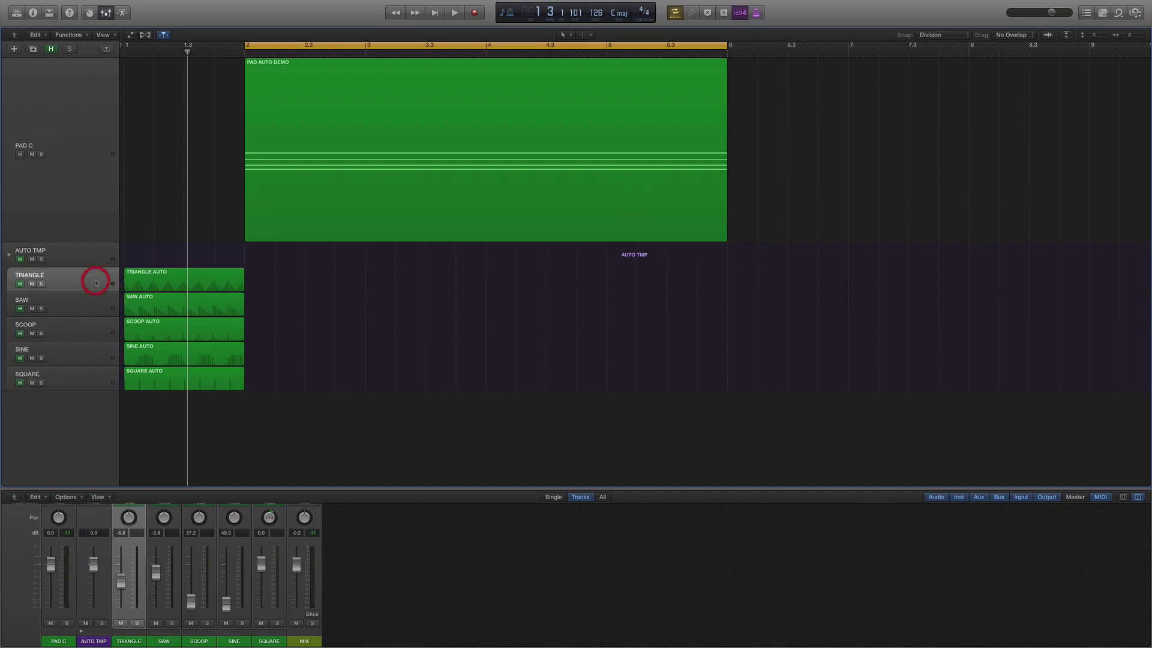
{"action": "key", "text": "a"}
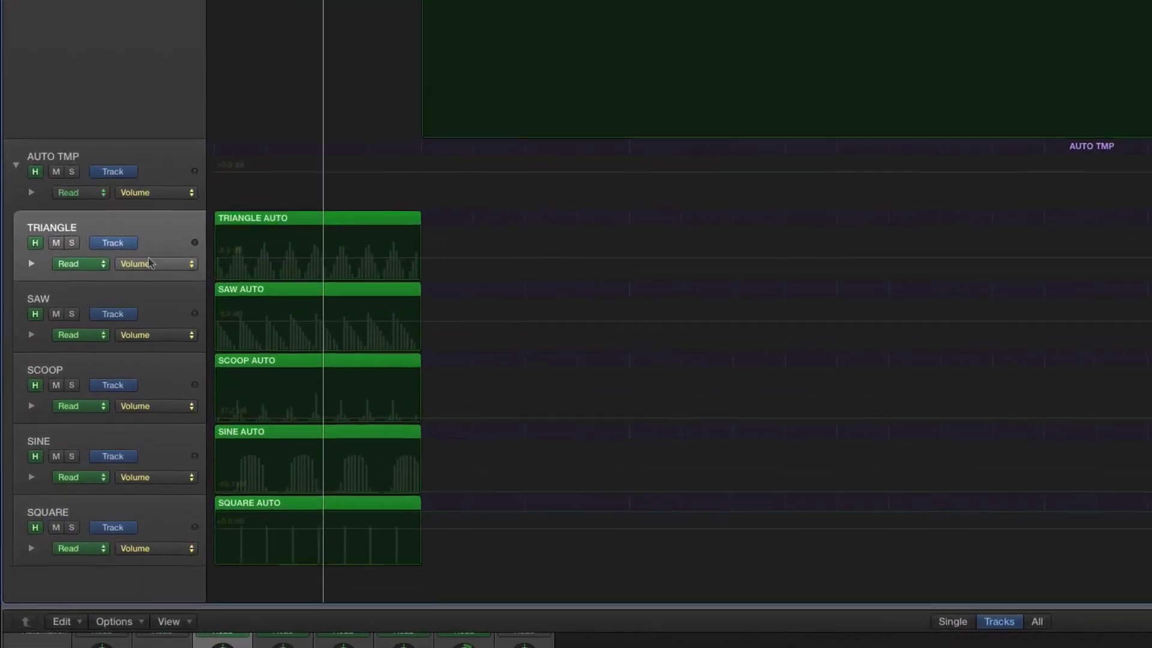
Switch the TRIANGLE, SAW, SCOOP and SINE tracks to region automation.
{"action": "left_click", "coordinate": [113, 240]}
{"action": "left_click", "coordinate": [117, 312]}
{"action": "left_click", "coordinate": [119, 384]}
{"action": "left_click", "coordinate": [120, 454]}
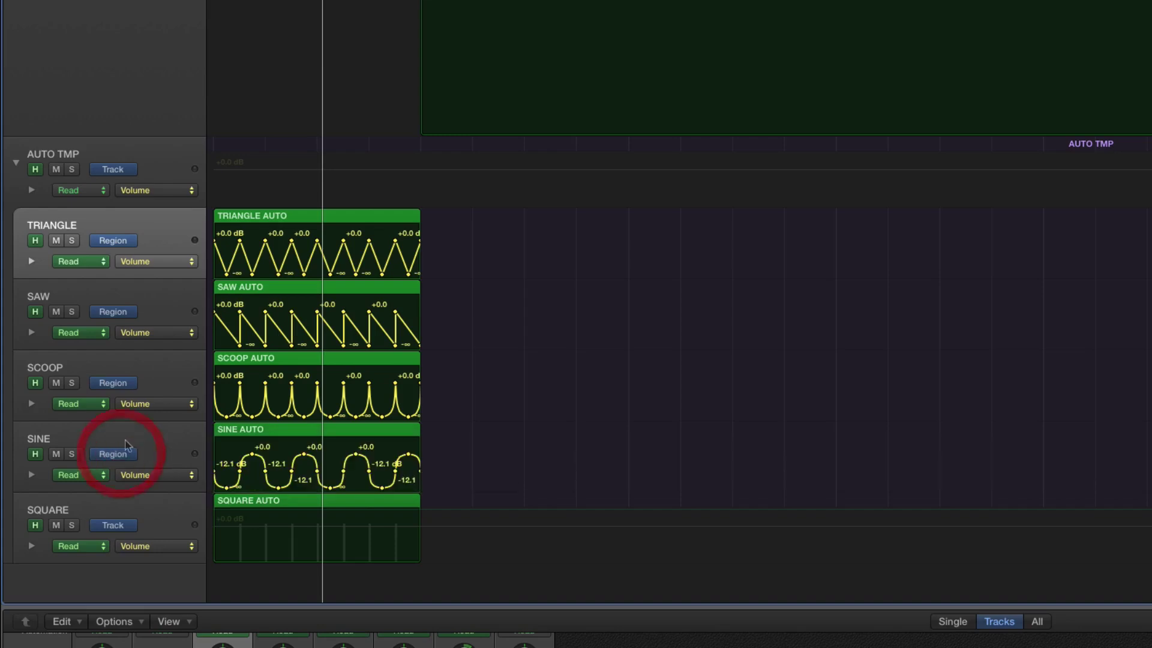
Return the SINE, SCOOP, SAW and TRIANGLE tracks to track automation.
{"action": "left_click", "coordinate": [129, 454]}
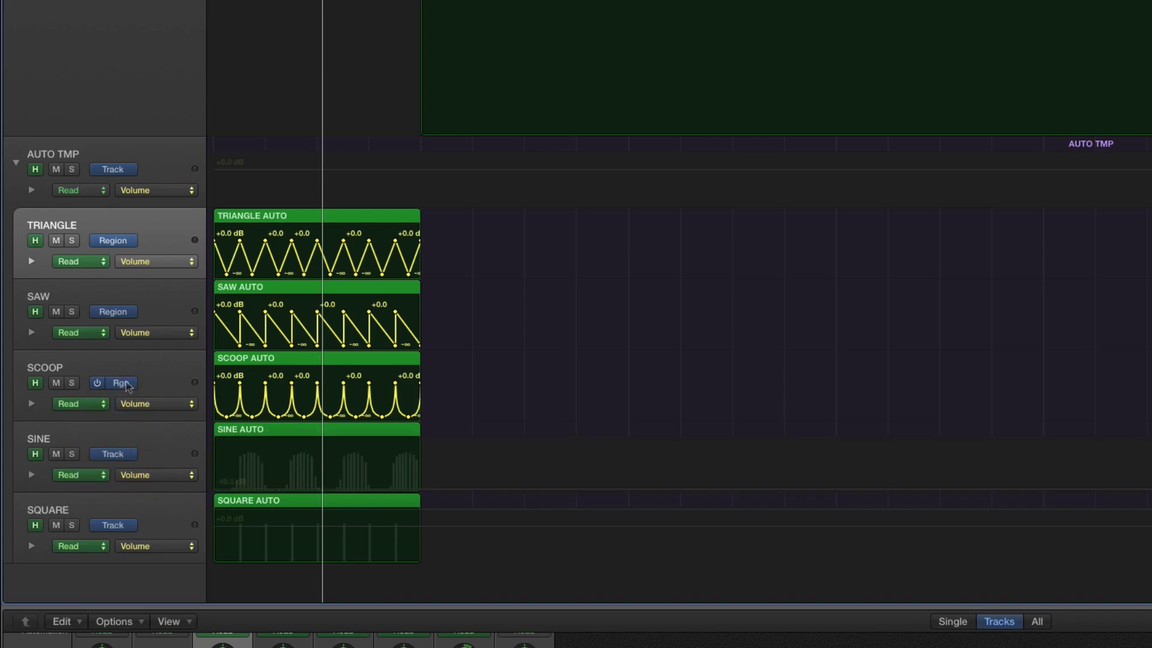
{"action": "left_click", "coordinate": [125, 384]}
{"action": "left_click", "coordinate": [122, 312]}
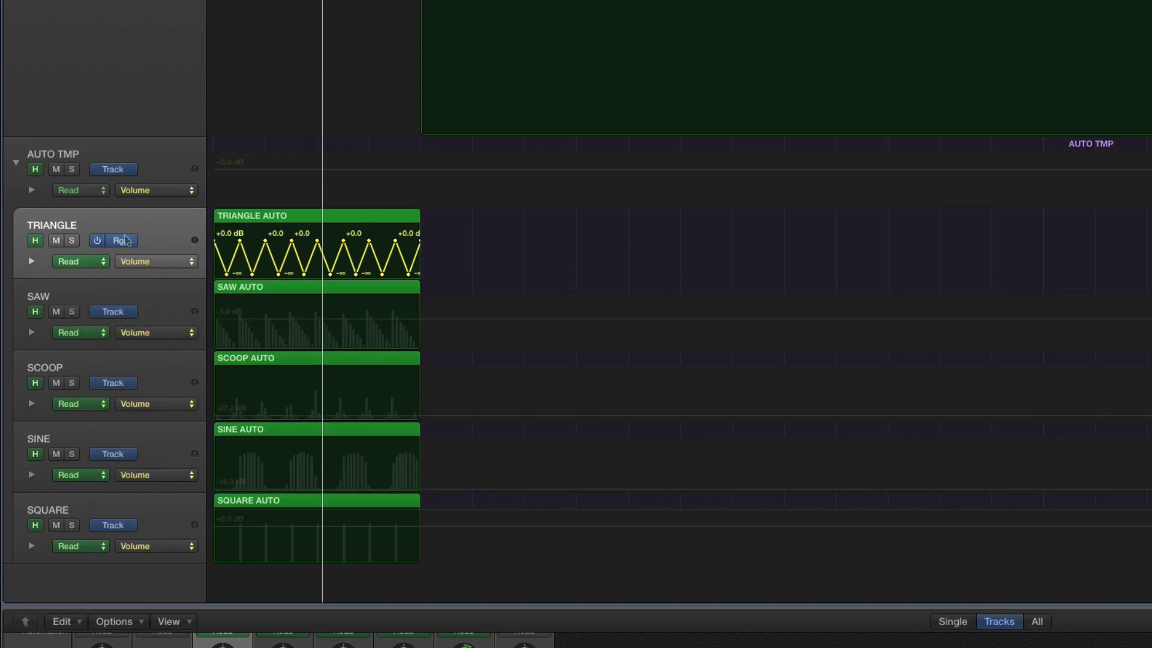
{"action": "left_click", "coordinate": [124, 241]}
Hide the automation lanes and play back the PAD AUTO DEMO region.
{"action": "left_click", "coordinate": [336, 142]}
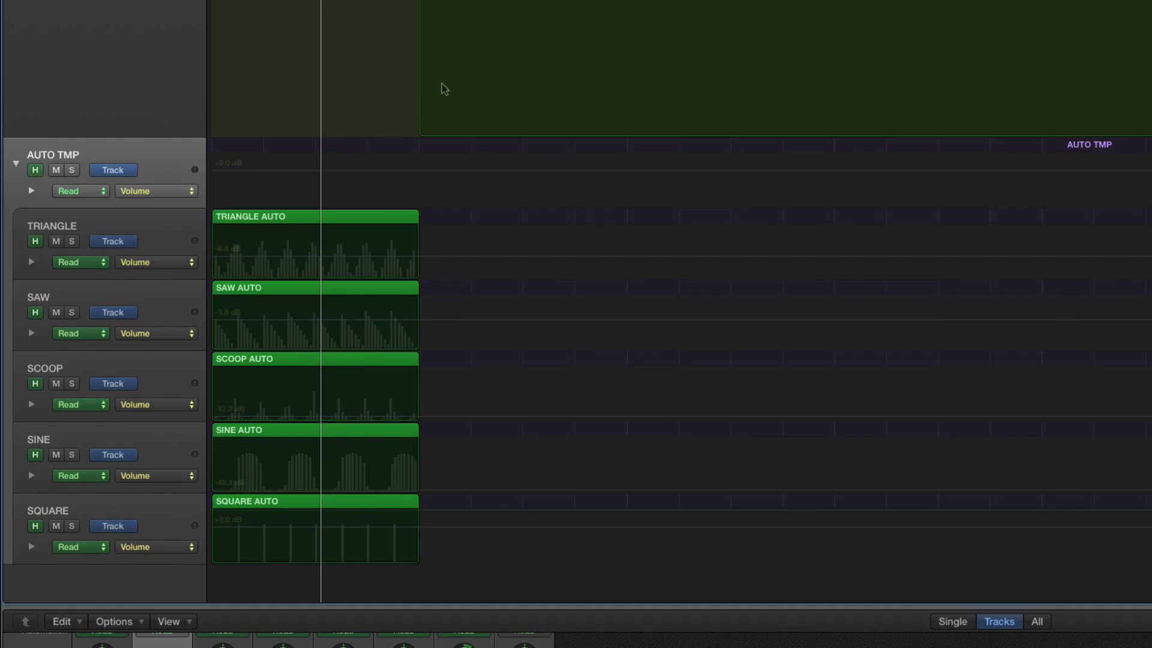
{"action": "key", "text": "a"}
{"action": "key", "text": "space"}
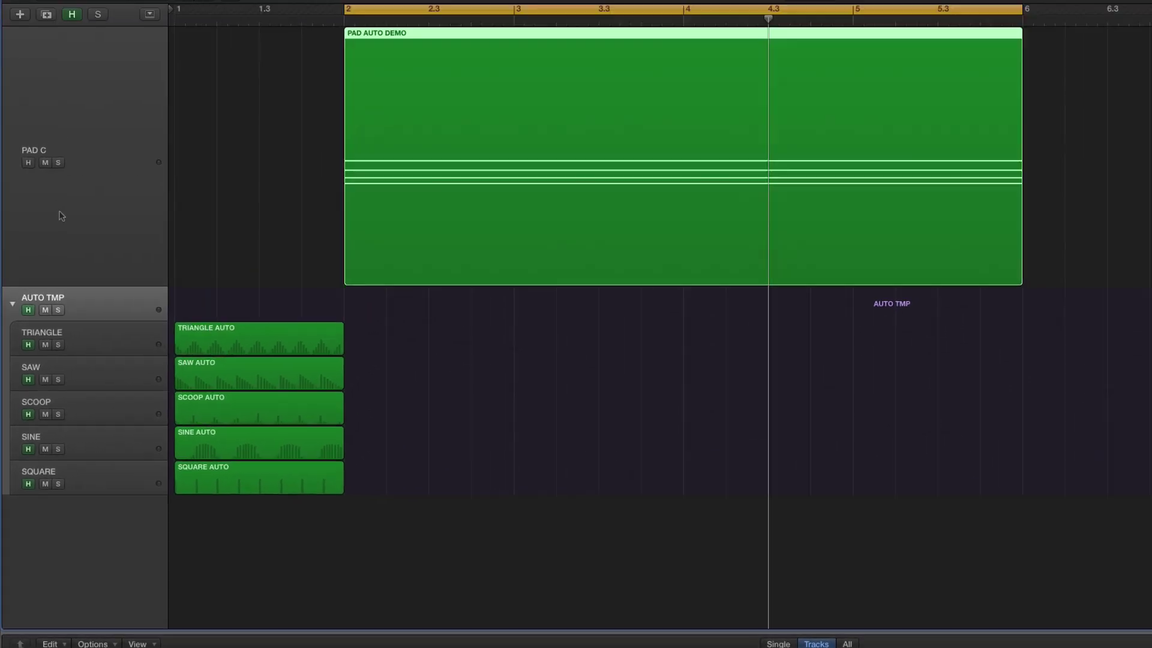
Show the automation lanes and set the PAD C track's automation parameter to Display off.
{"action": "key", "text": "a"}
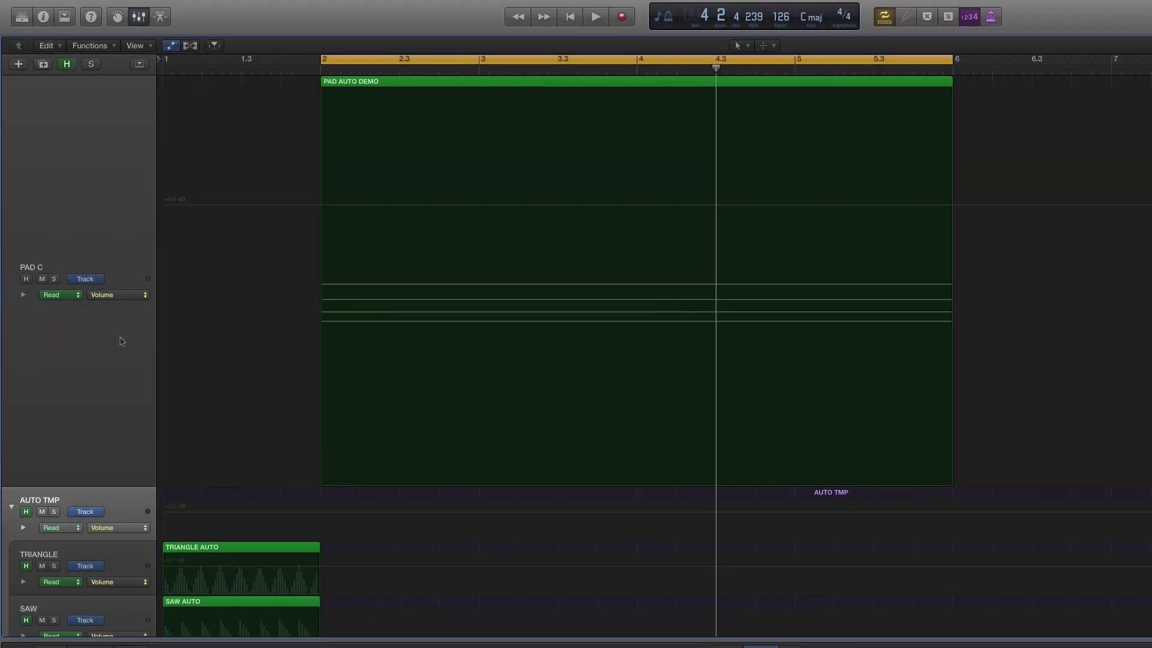
{"action": "left_click", "coordinate": [93, 279]}
{"action": "left_click", "coordinate": [94, 279]}
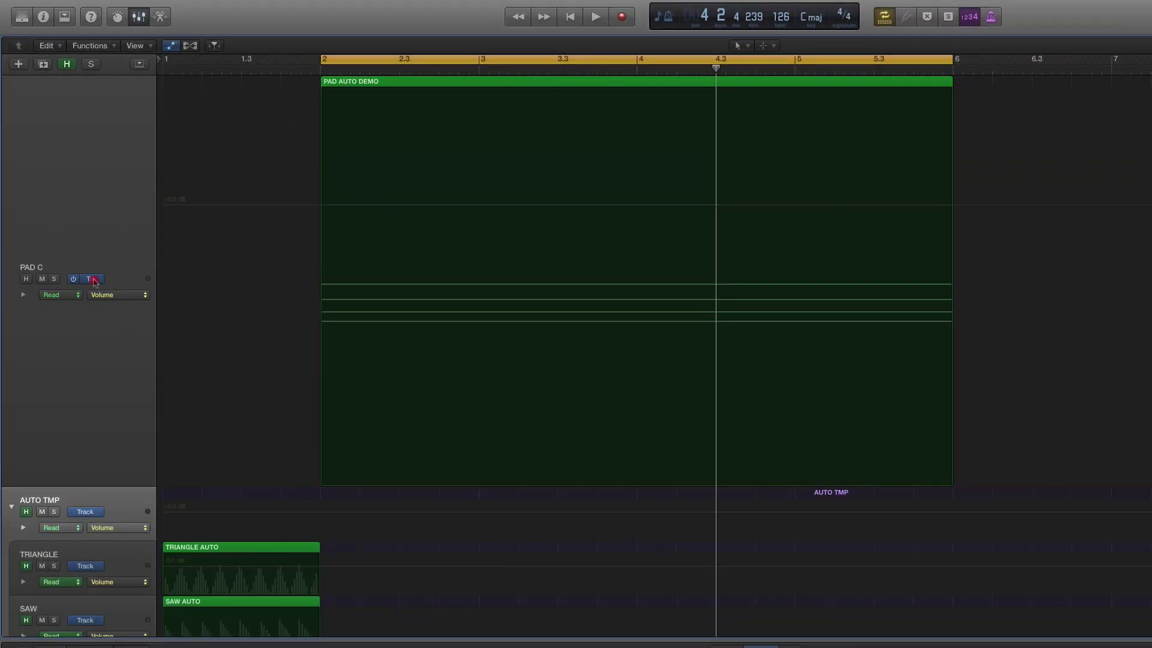
{"action": "left_click", "coordinate": [120, 296]}
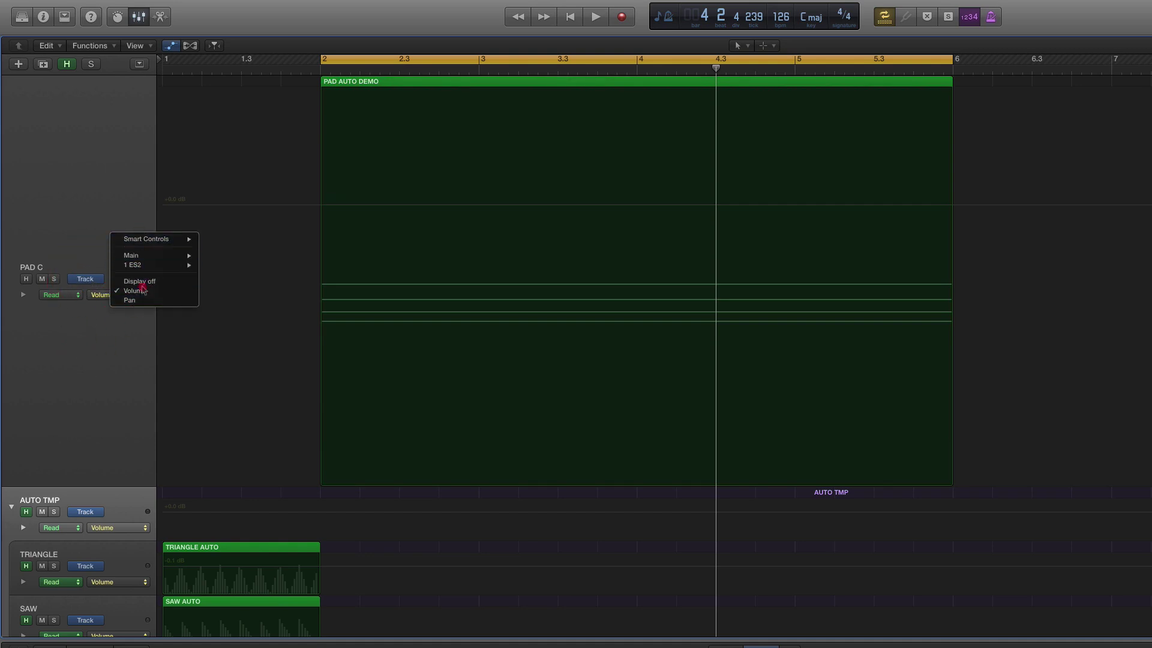
{"action": "left_click", "coordinate": [139, 281]}
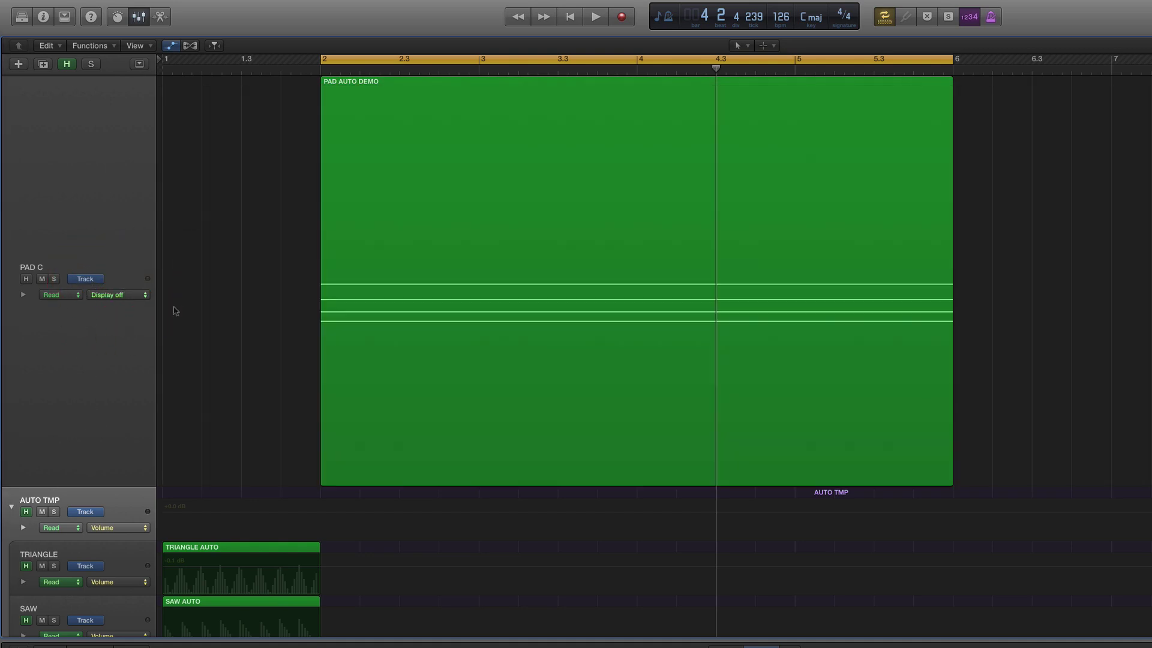
{"action": "left_click", "coordinate": [139, 295]}
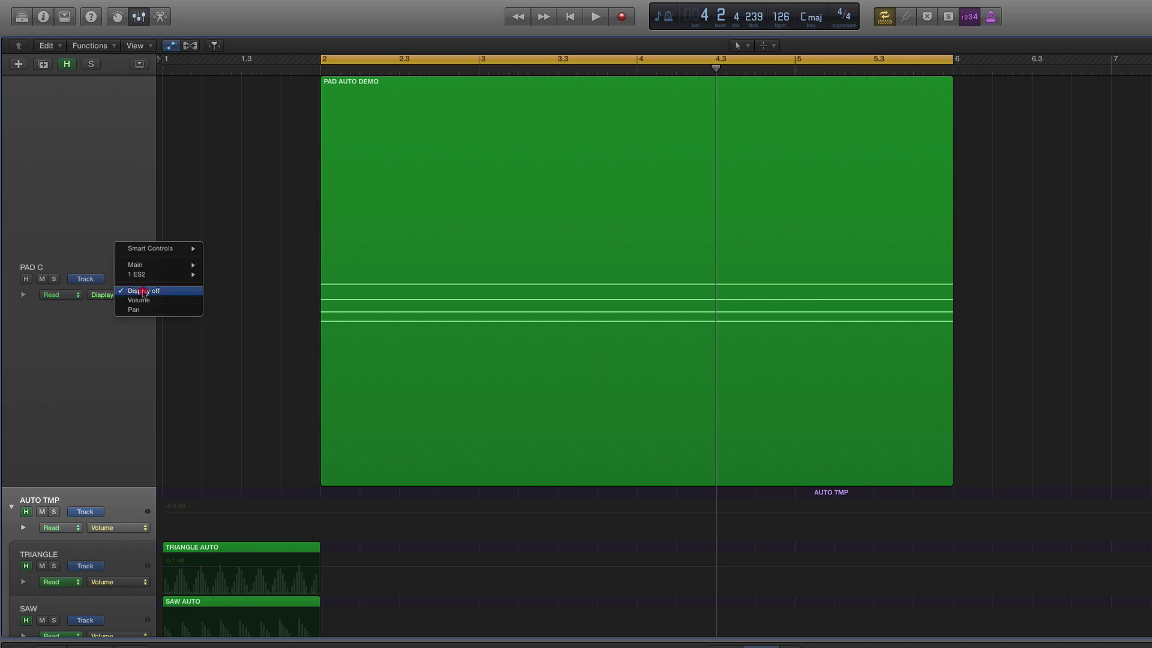
{"action": "left_click", "coordinate": [142, 292]}
{"action": "left_click", "coordinate": [75, 294]}
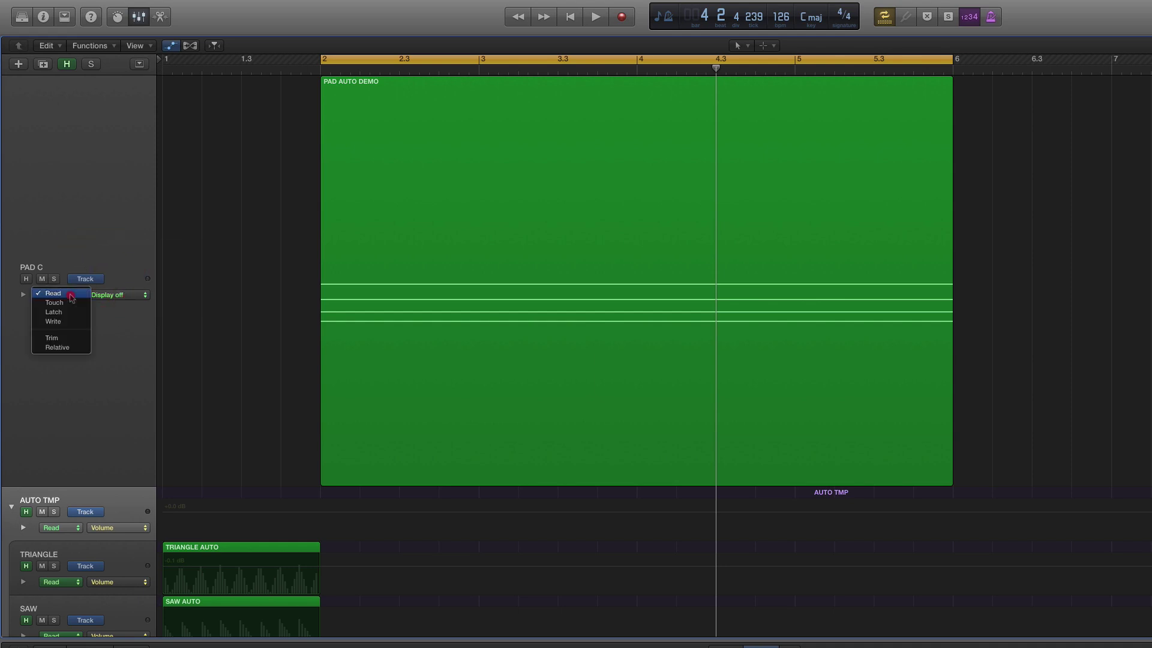
{"action": "left_click", "coordinate": [119, 310]}
Select the TRIANGLE AUTO region and switch the TRIANGLE track to region automation.
{"action": "scroll", "coordinate": [120, 311], "scroll_direction": "down", "scroll_amount": 5}
{"action": "left_click", "coordinate": [215, 356]}
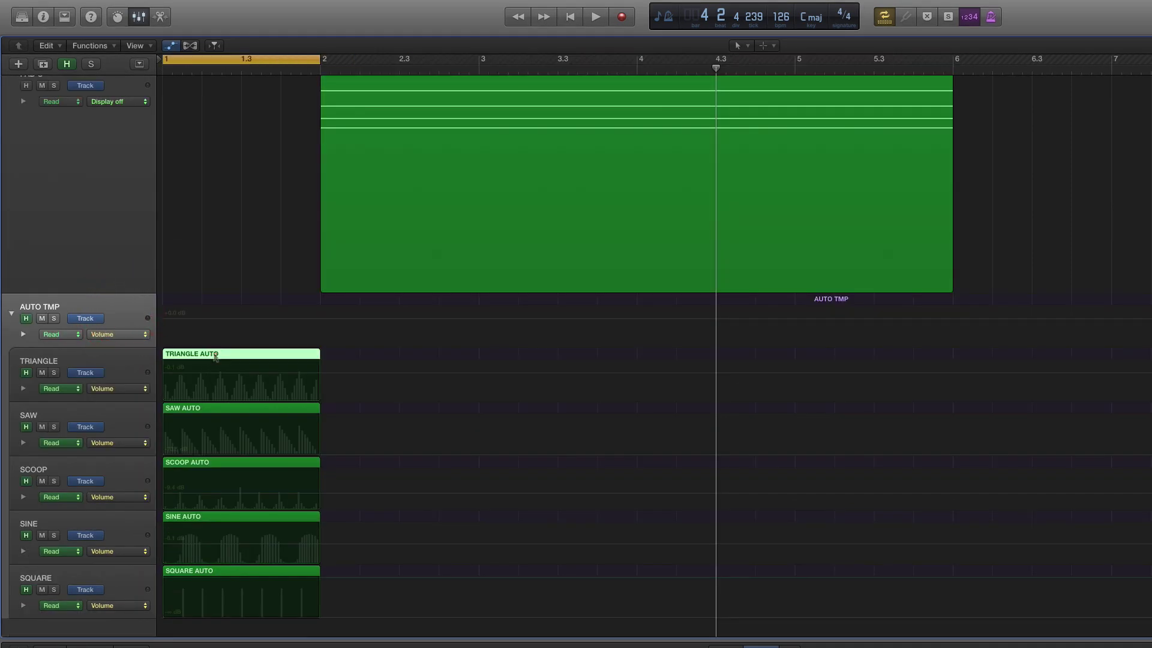
{"action": "left_click", "coordinate": [87, 371]}
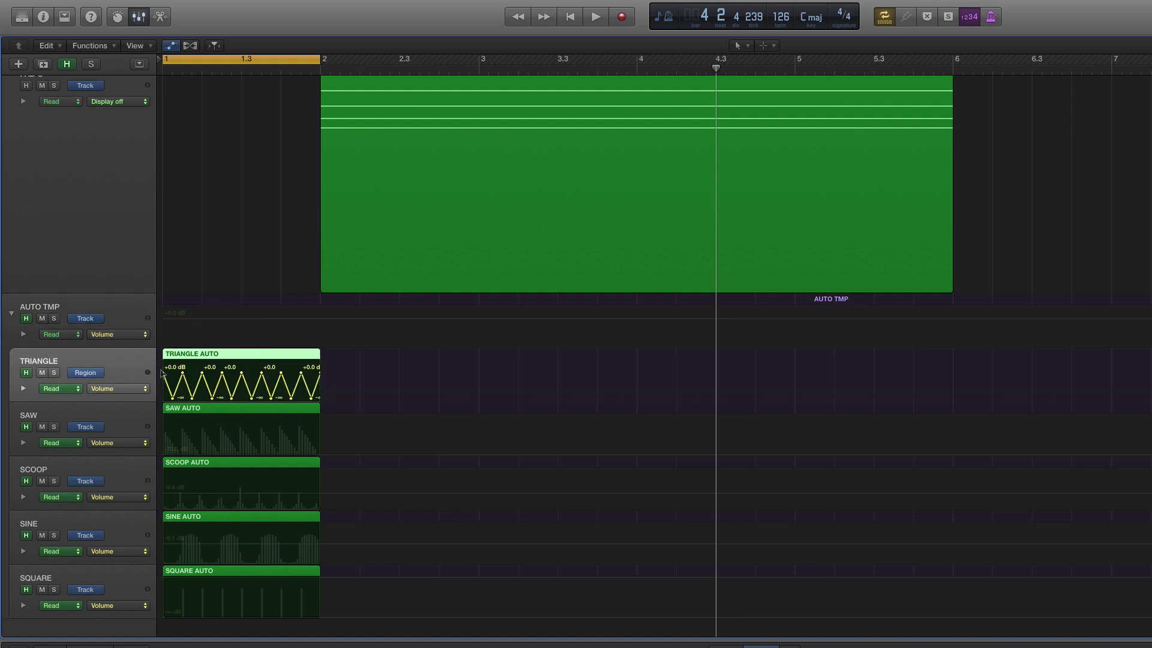
Create a second PAD C track with duplicate settings and select the PAD AUTO DEMO region.
{"action": "left_click", "coordinate": [127, 249]}
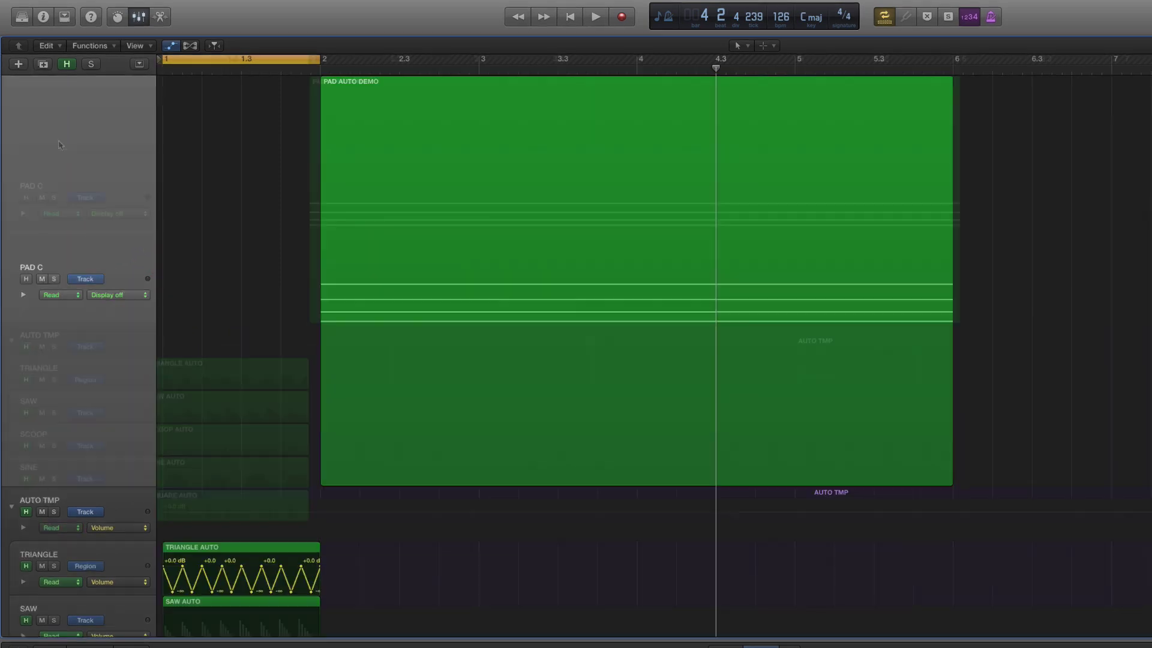
{"action": "left_click", "coordinate": [42, 64]}
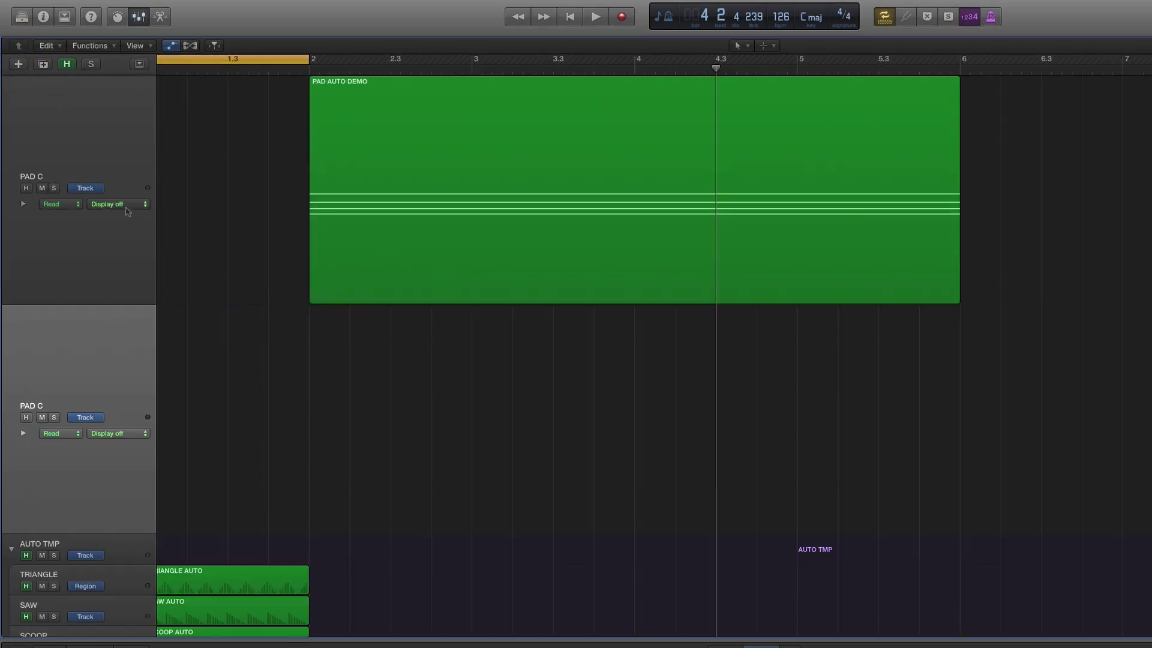
{"action": "left_click", "coordinate": [369, 208]}
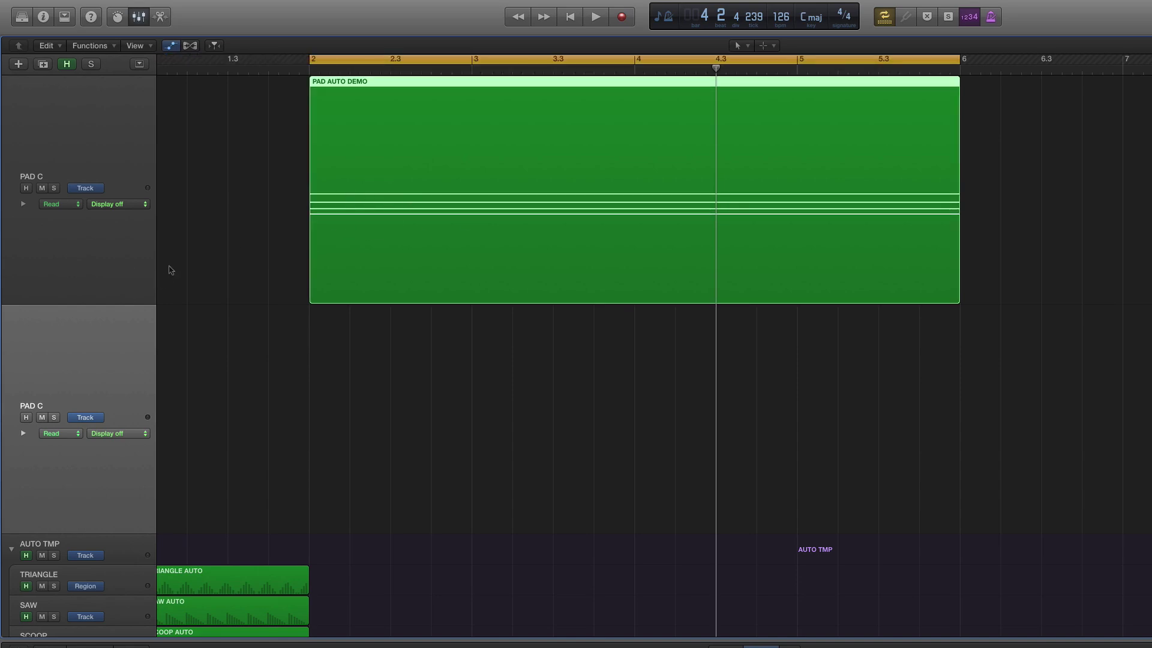
{"action": "scroll", "coordinate": [180, 281], "scroll_direction": "down", "scroll_amount": 2}
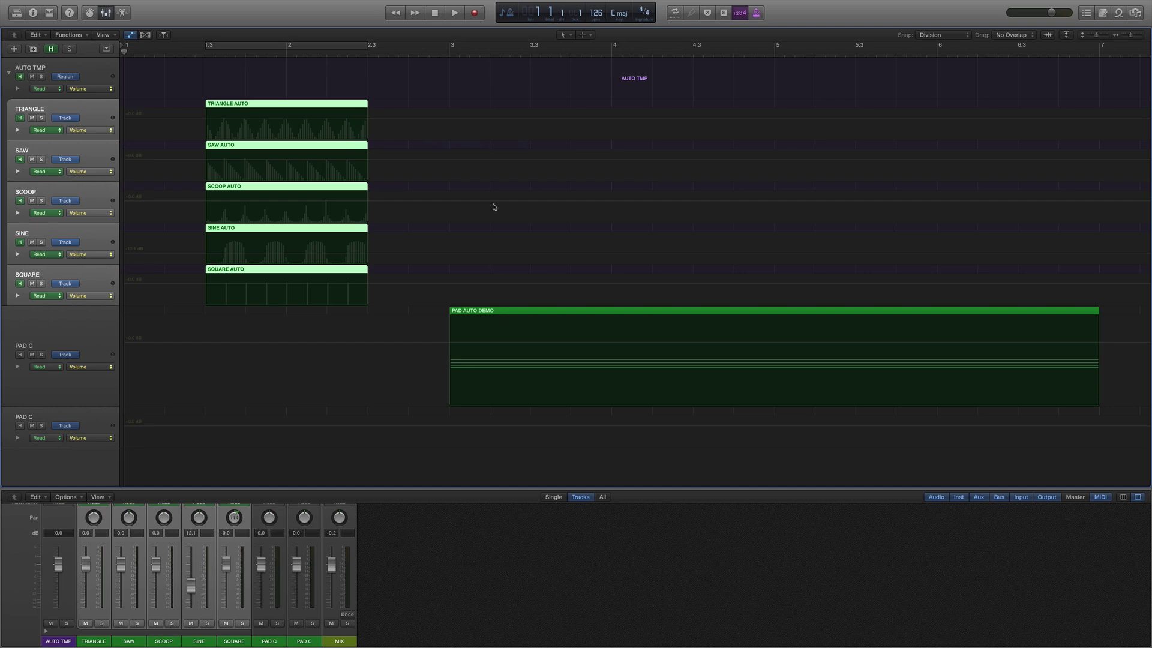
Select the PAD C track holding the PAD AUTO DEMO region, and hide and show the automation lanes.
{"action": "left_click", "coordinate": [81, 340]}
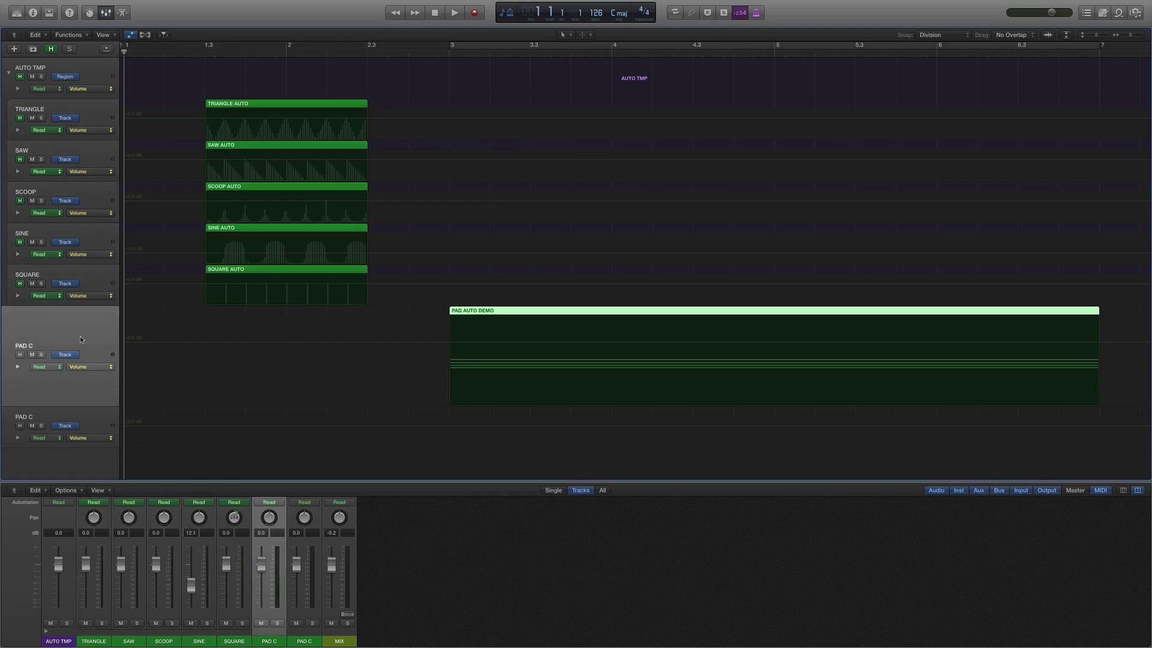
{"action": "key", "text": "a"}
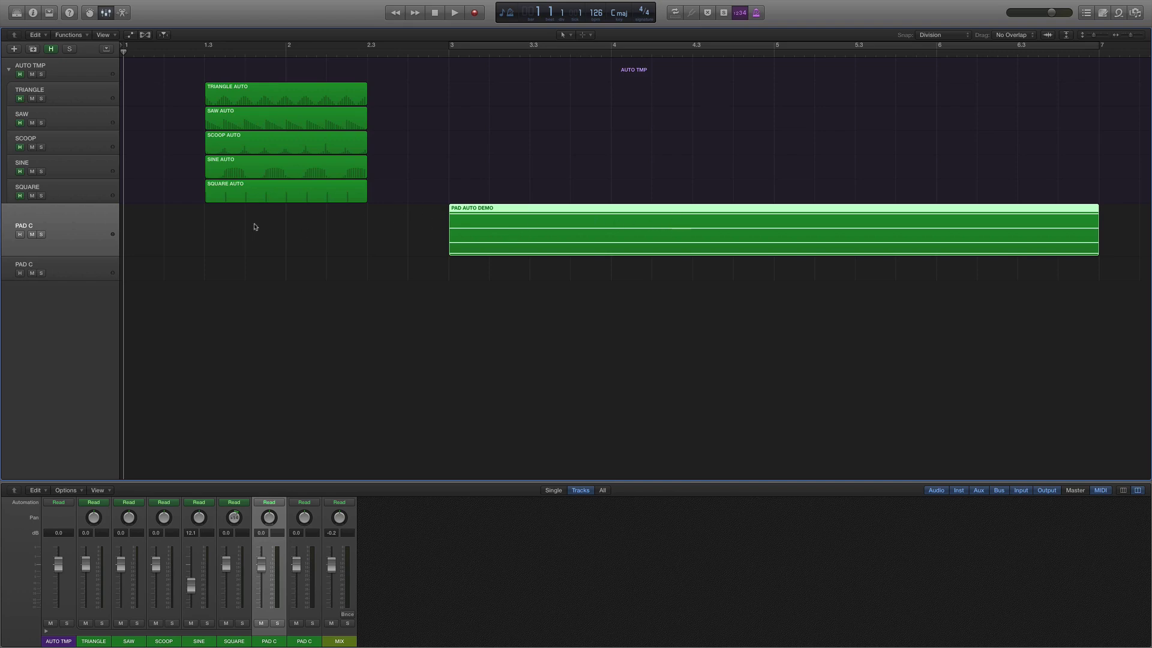
{"action": "key", "text": "a"}
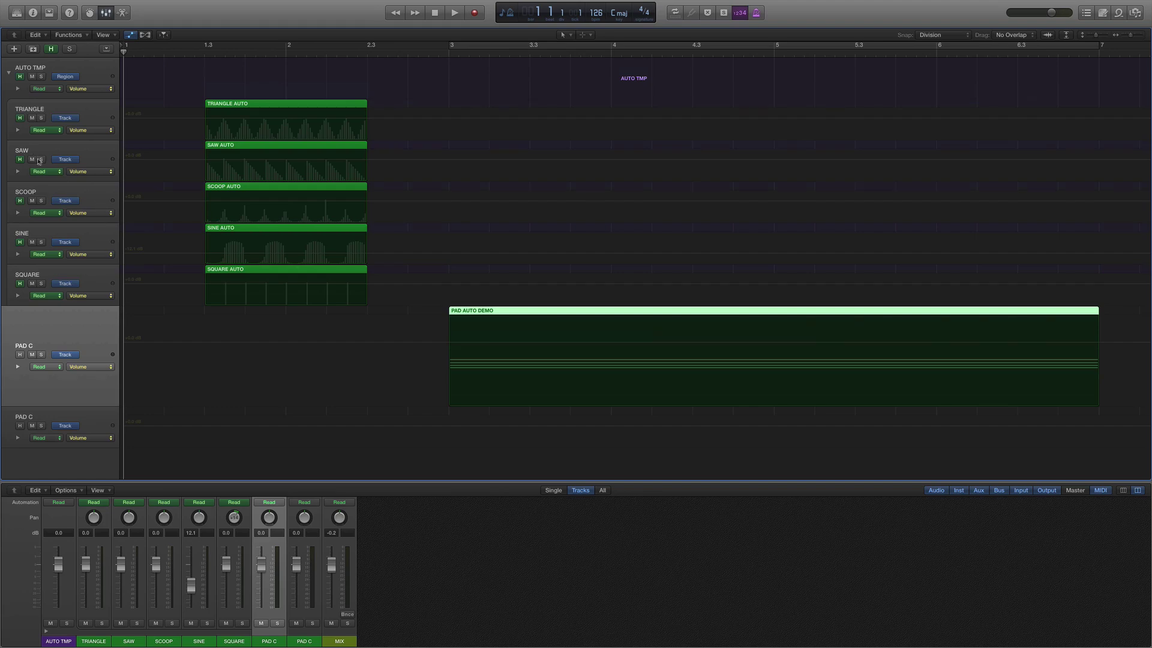
Select the TRIANGLE through SQUARE tracks and switch them all together to region automation.
{"action": "left_click", "coordinate": [95, 77]}
{"action": "left_click", "coordinate": [75, 77]}
{"action": "left_click", "coordinate": [97, 110]}
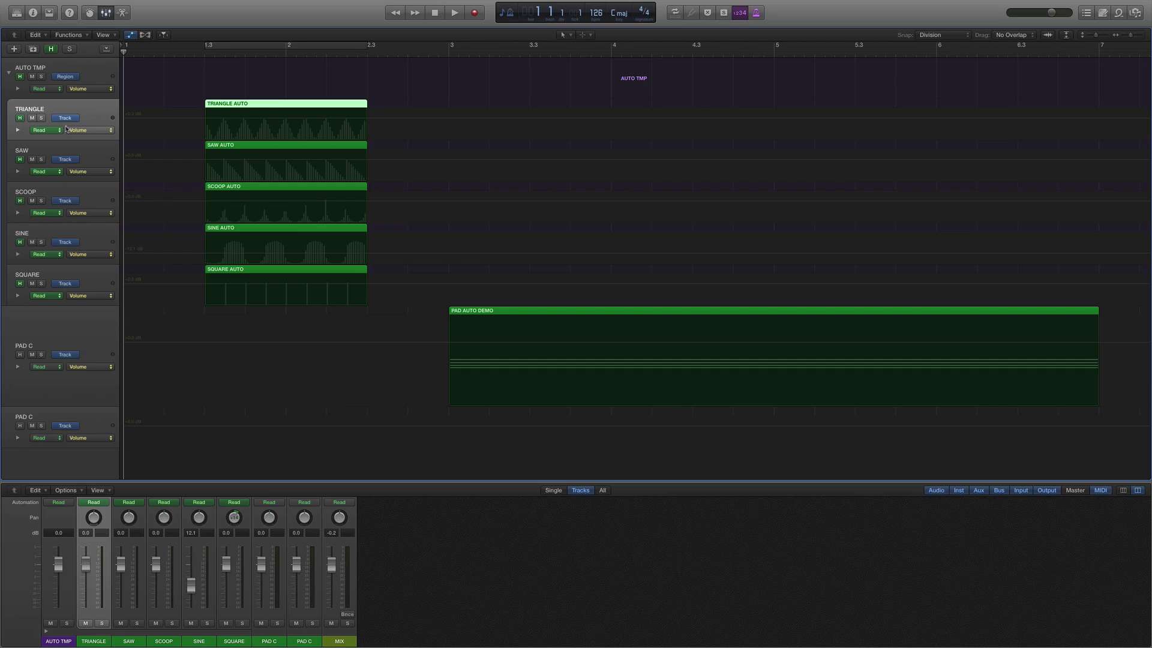
{"action": "left_click", "coordinate": [67, 274], "text": "shift"}
{"action": "left_click", "coordinate": [73, 160]}
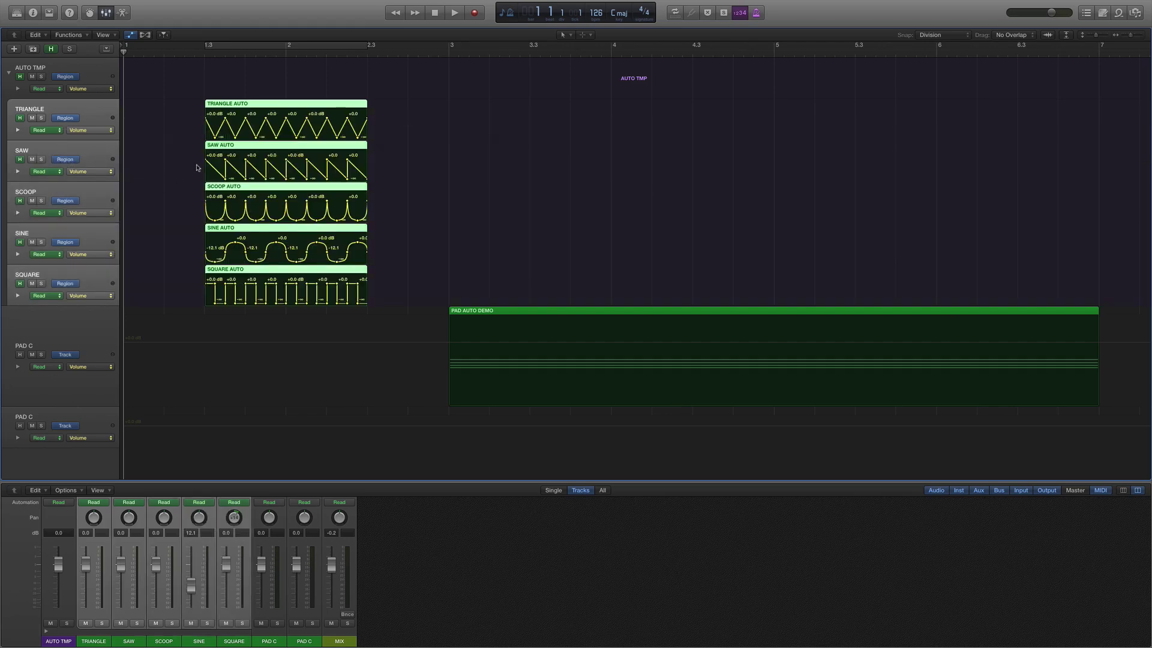
{"action": "left_click", "coordinate": [157, 151]}
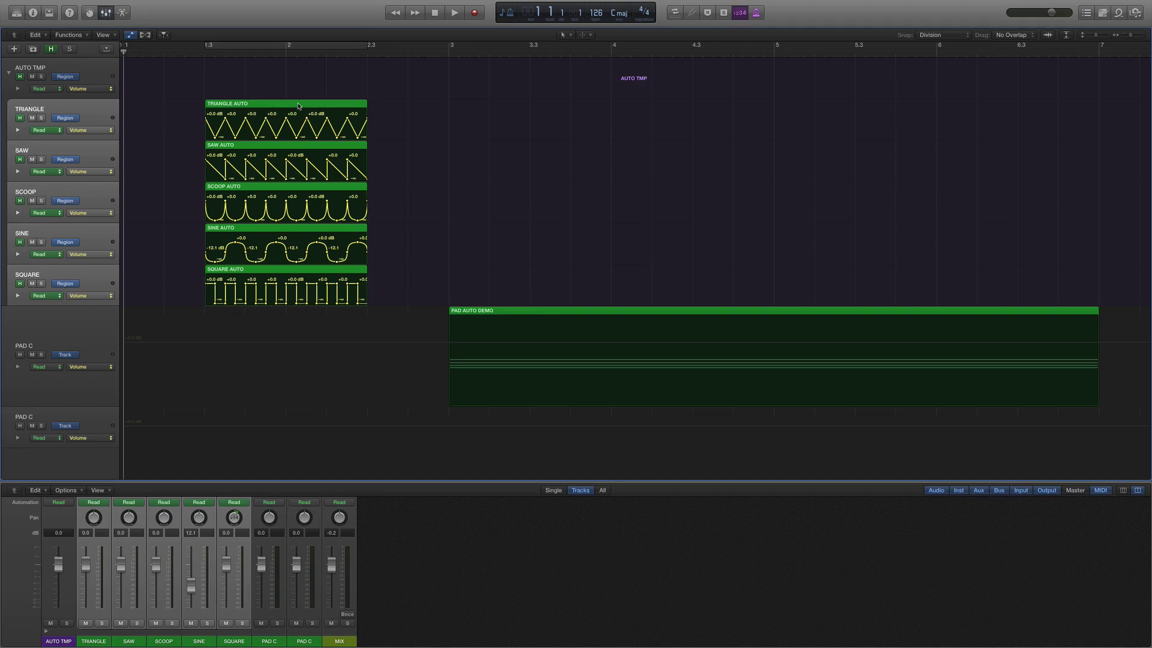
{"action": "left_click", "coordinate": [65, 339]}
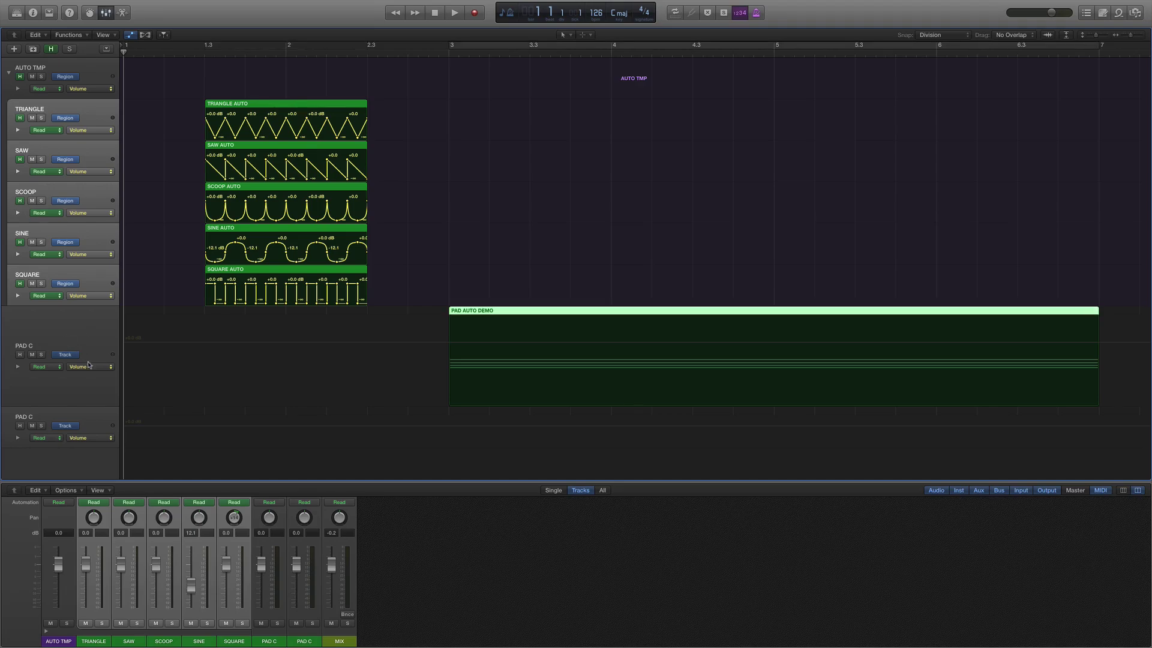
{"action": "left_click", "coordinate": [67, 354]}
{"action": "left_click", "coordinate": [302, 104]}
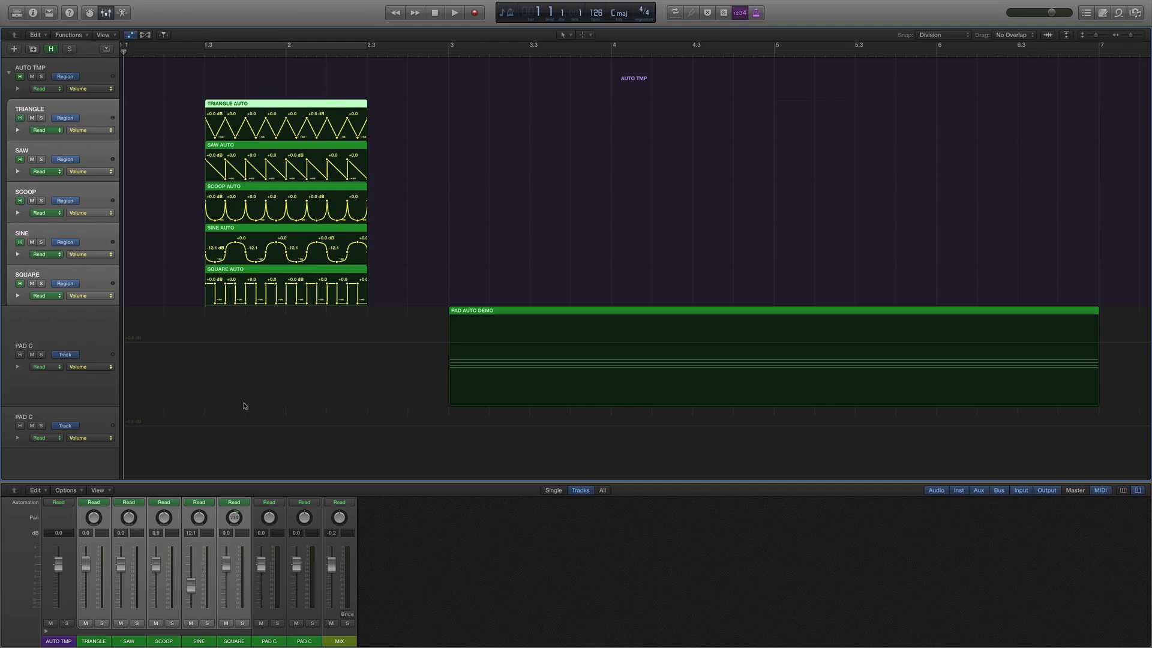
Select the empty PAD C track and the TRIANGLE AUTO region.
{"action": "left_click", "coordinate": [90, 409]}
{"action": "left_click", "coordinate": [84, 342]}
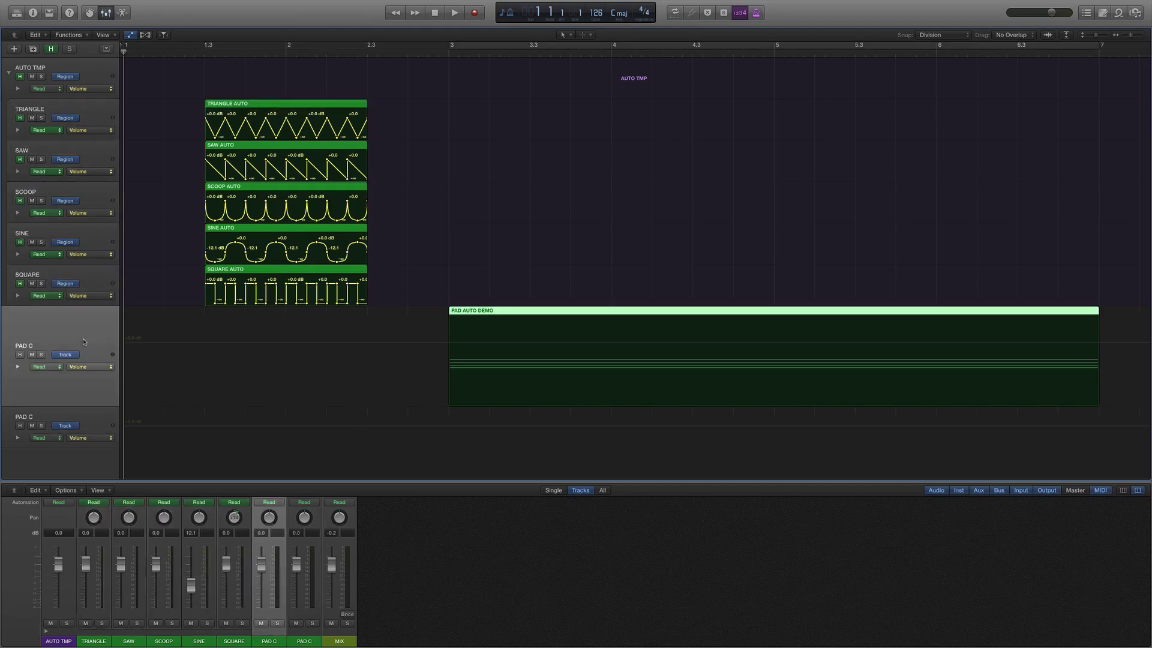
{"action": "left_click", "coordinate": [99, 421]}
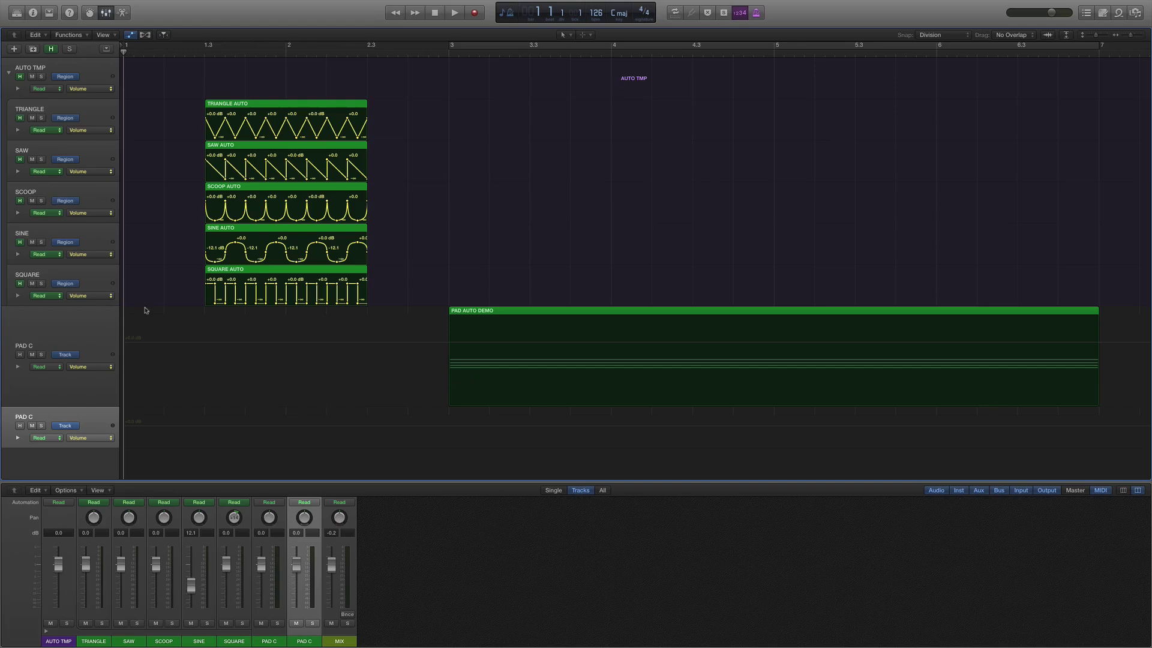
{"action": "left_click", "coordinate": [309, 109]}
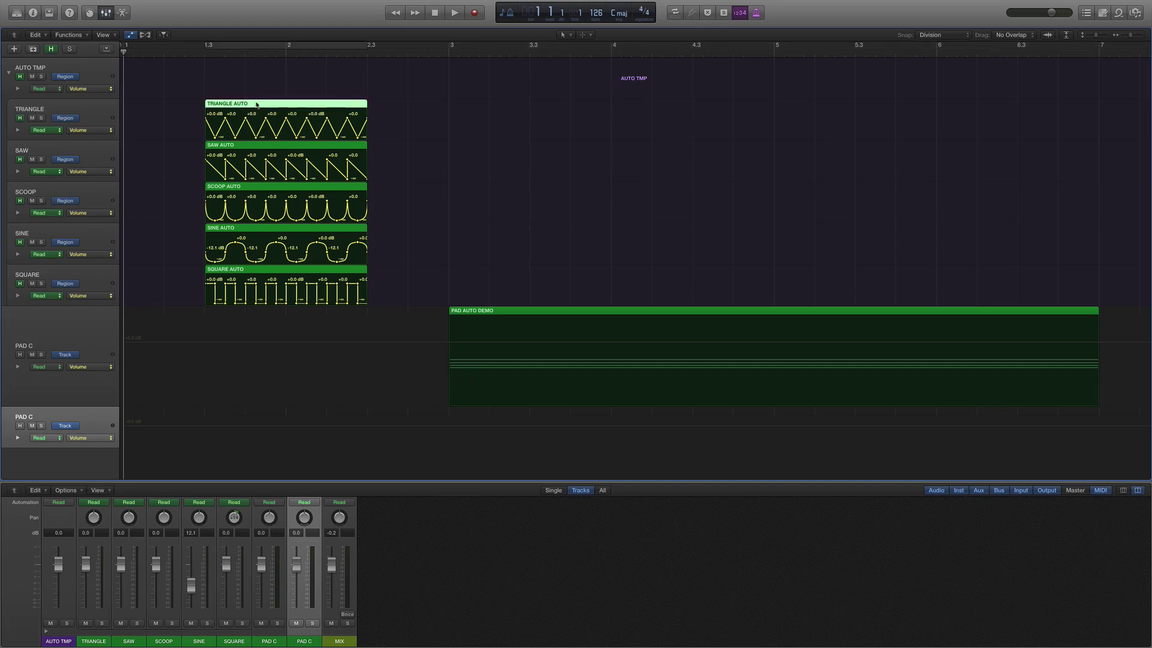
Paste TRIANGLE AUTO onto the empty PAD C track, repeat it from bar 3 to bar 7, and select all four regions.
{"action": "key", "text": "super+v"}
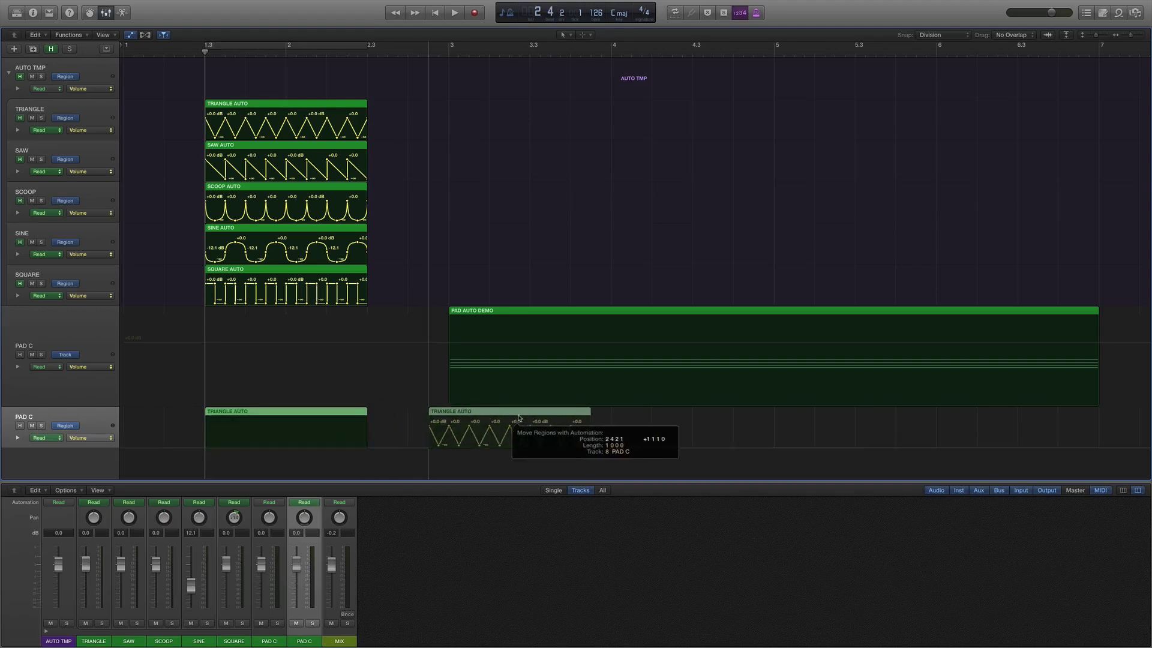
{"action": "left_click_drag", "start_coordinate": [519, 418], "coordinate": [743, 424]}
{"action": "left_click_drag", "start_coordinate": [636, 414], "coordinate": [962, 414]}
{"action": "left_click", "coordinate": [494, 414], "text": "shift"}
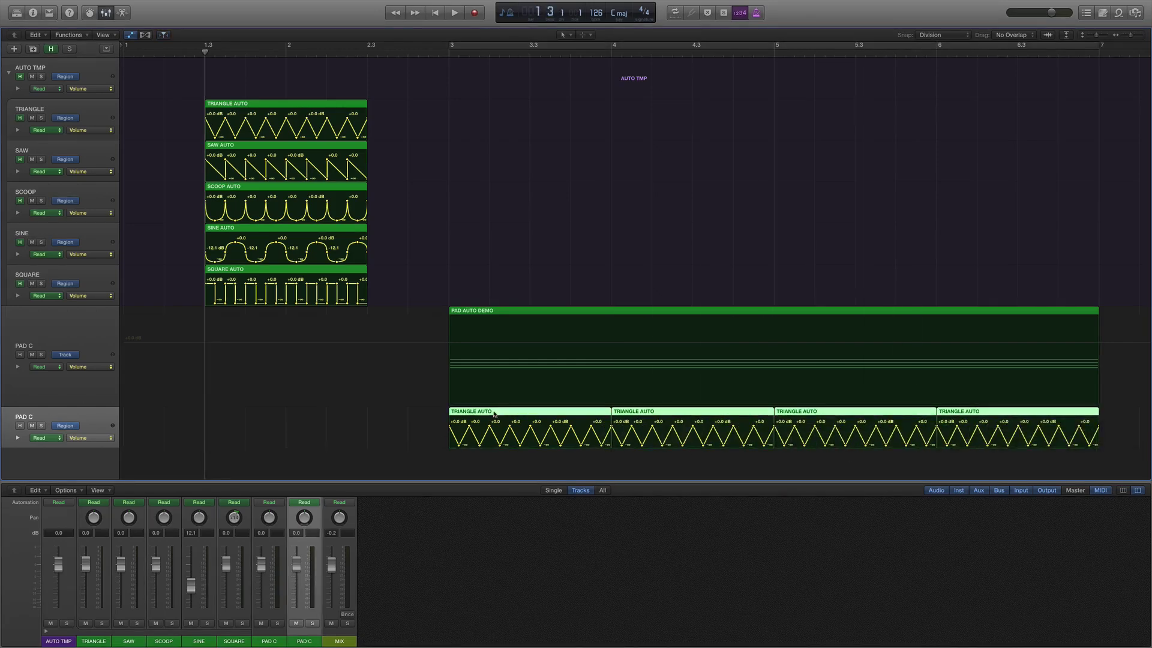
Move the four TRIANGLE AUTO regions' volume automation to track automation on the lower PAD C track and select all its points.
{"action": "left_click", "coordinate": [67, 425]}
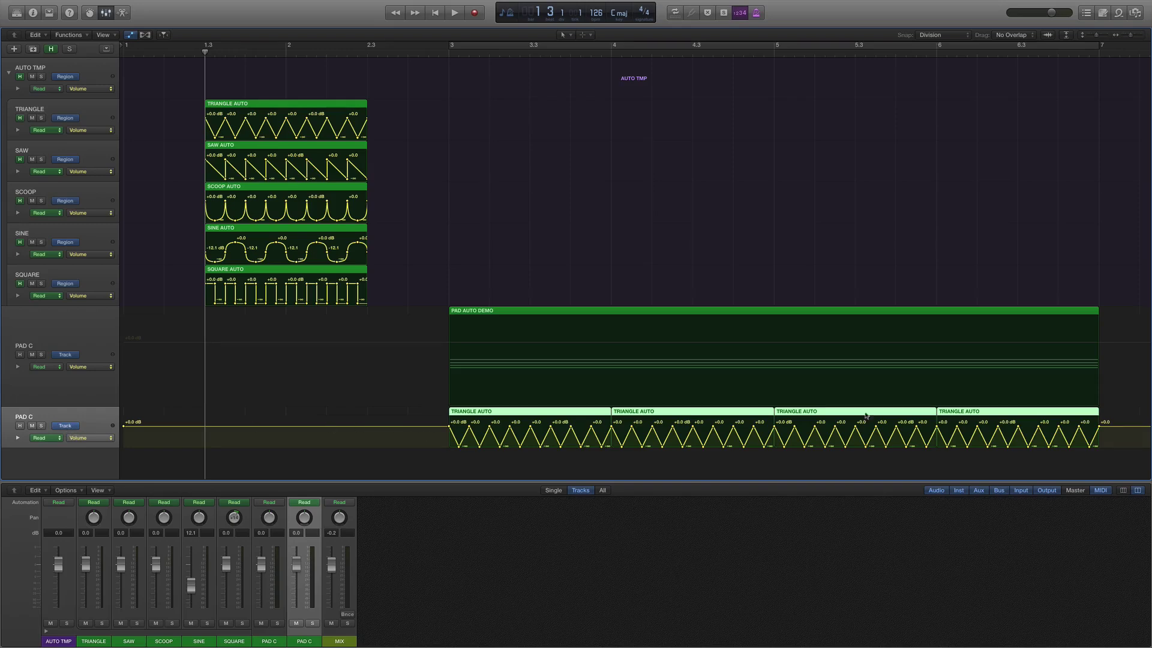
{"action": "left_click", "coordinate": [452, 427]}
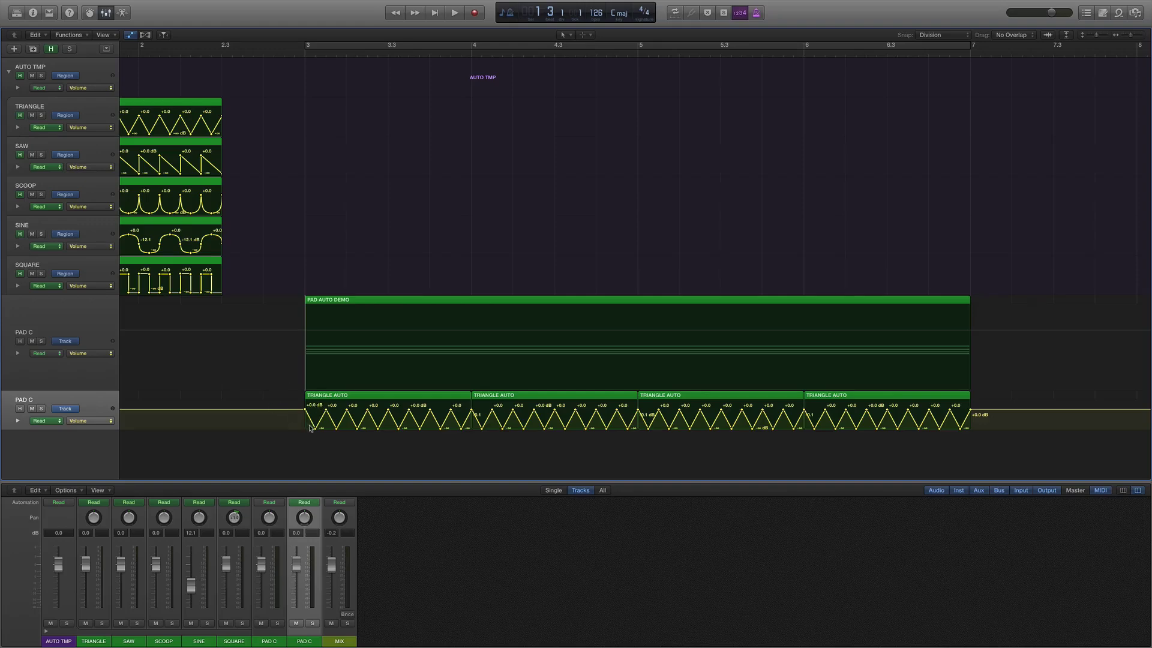
{"action": "left_click_drag", "start_coordinate": [310, 428], "coordinate": [1024, 437]}
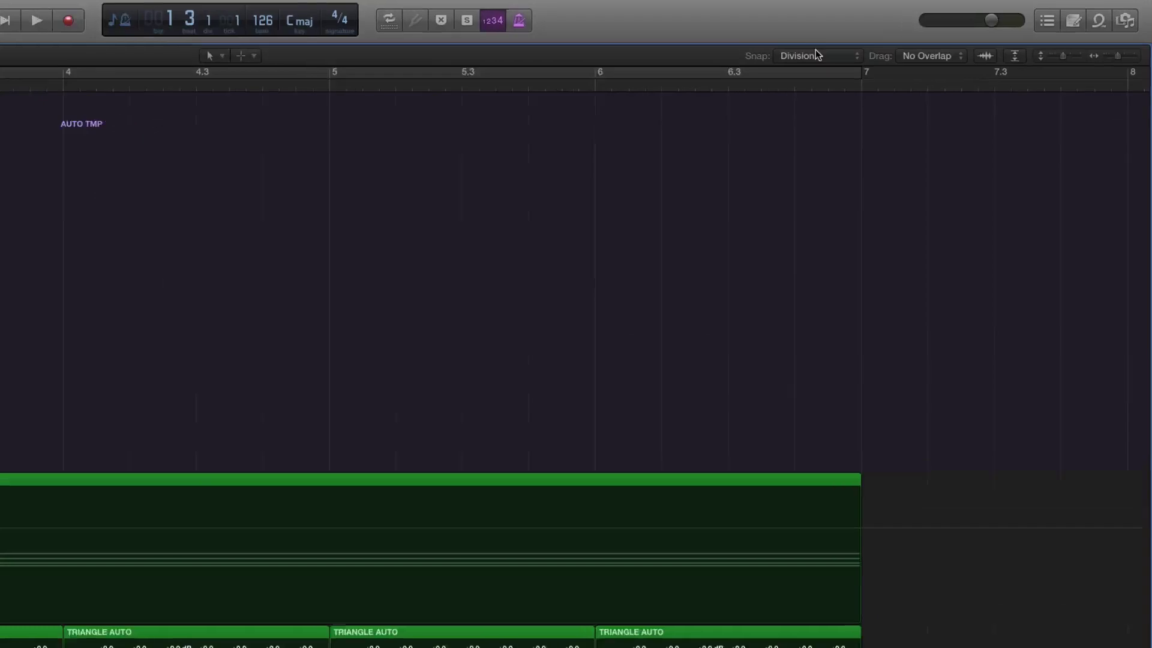
Set the snap value to Bar and check the Snap Automation option.
{"action": "left_click", "coordinate": [936, 35]}
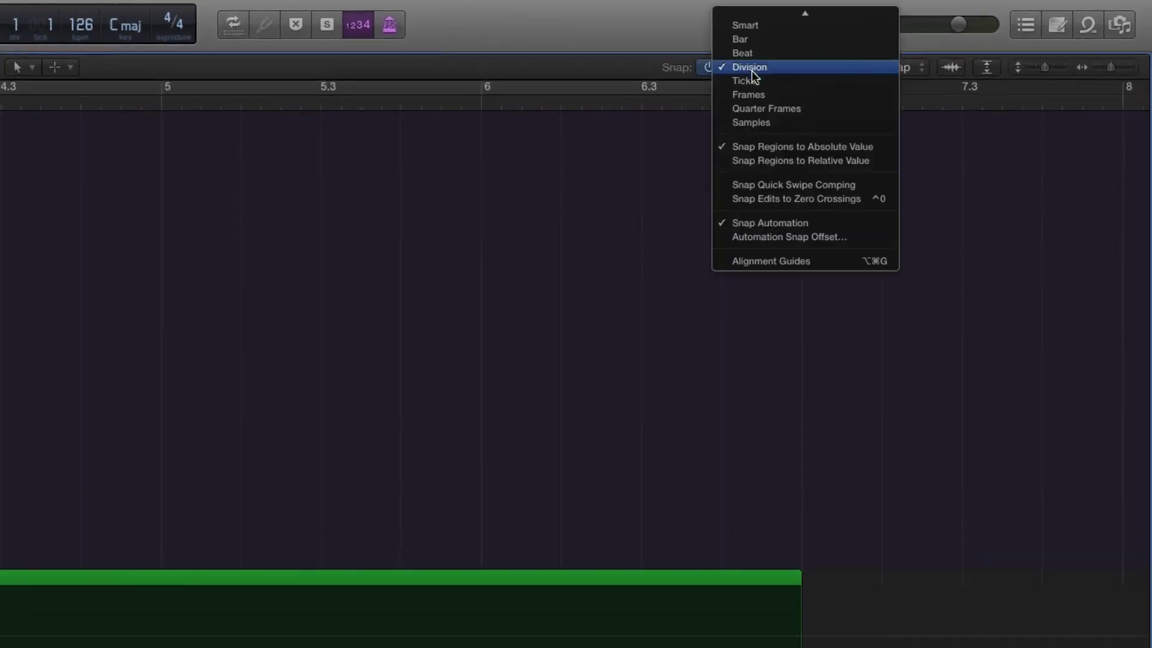
{"action": "left_click", "coordinate": [768, 39]}
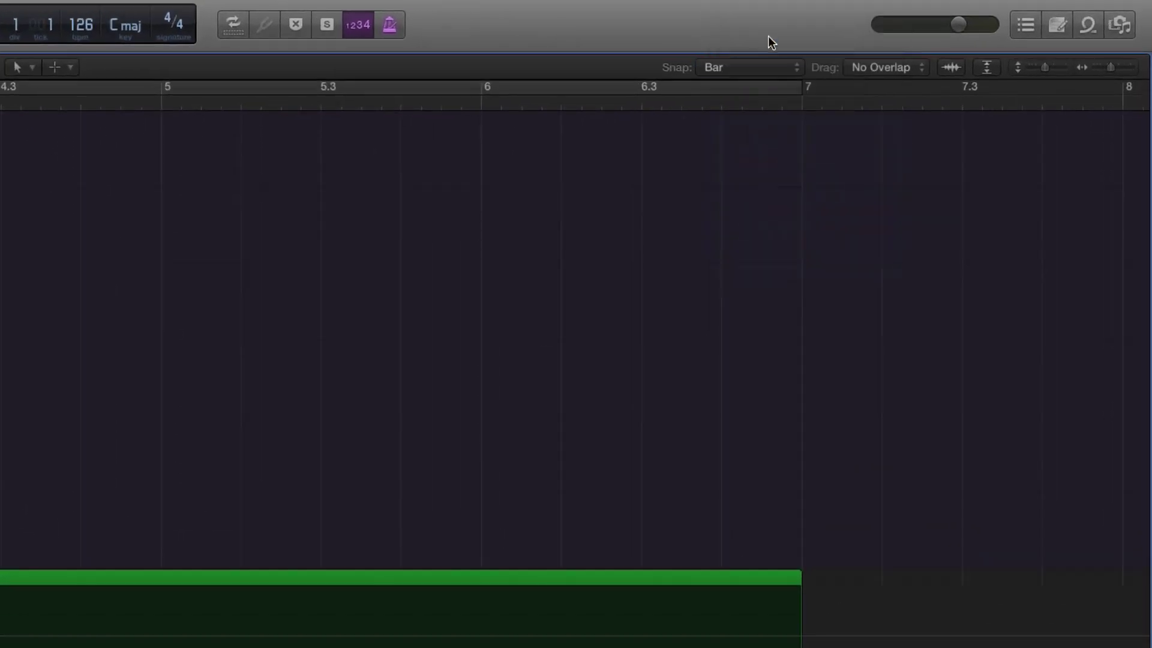
{"action": "left_click", "coordinate": [788, 68]}
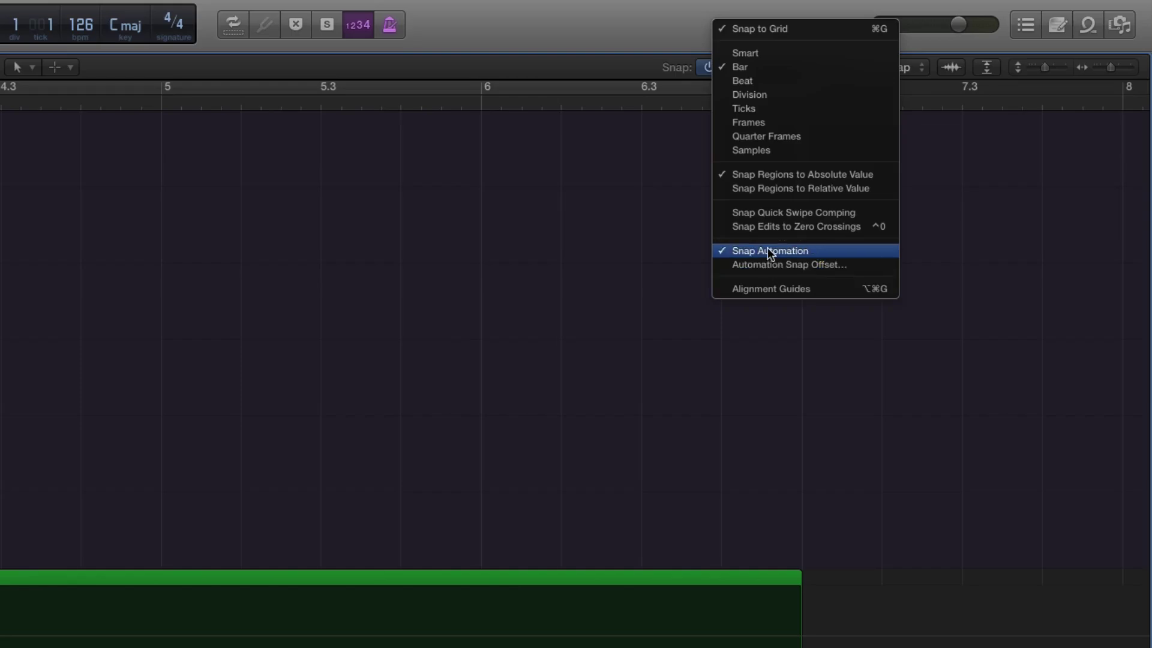
{"action": "left_click", "coordinate": [770, 175]}
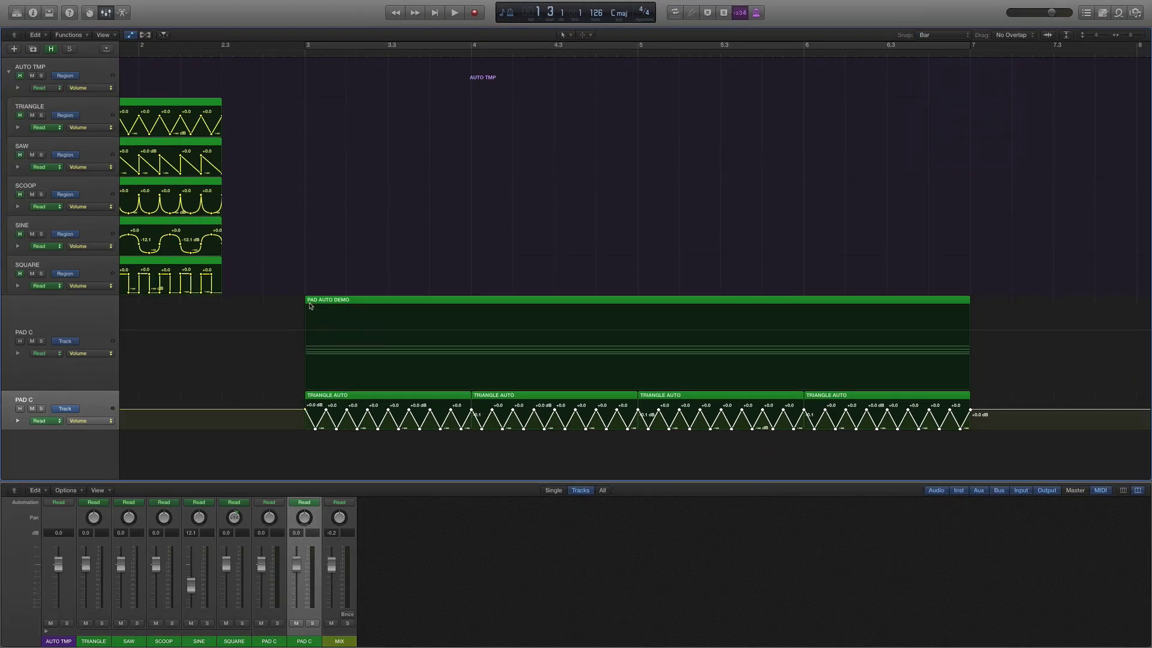
Paste the triangle automation onto the upper PAD C track at bar 3 and adjust its peaks to -13.0 dB.
{"action": "key", "text": "super+v"}
{"action": "left_click", "coordinate": [290, 355]}
{"action": "left_click_drag", "start_coordinate": [293, 322], "coordinate": [961, 348]}
{"action": "left_click_drag", "start_coordinate": [290, 400], "coordinate": [1063, 414]}
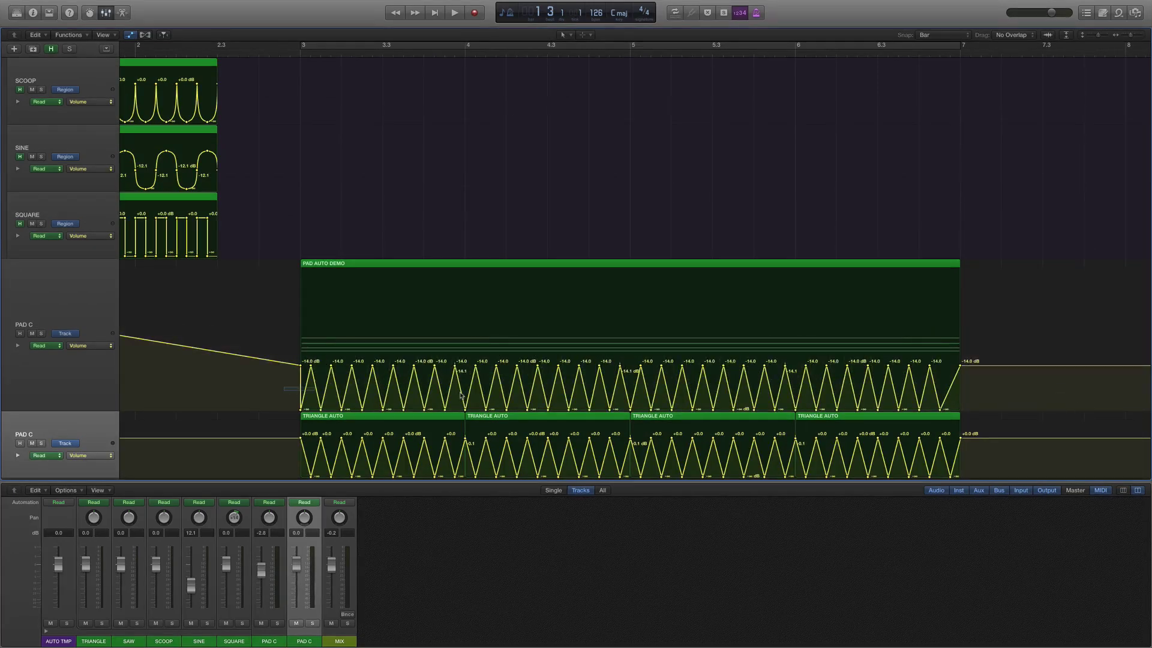
{"action": "left_click_drag", "start_coordinate": [613, 399], "coordinate": [1100, 386]}
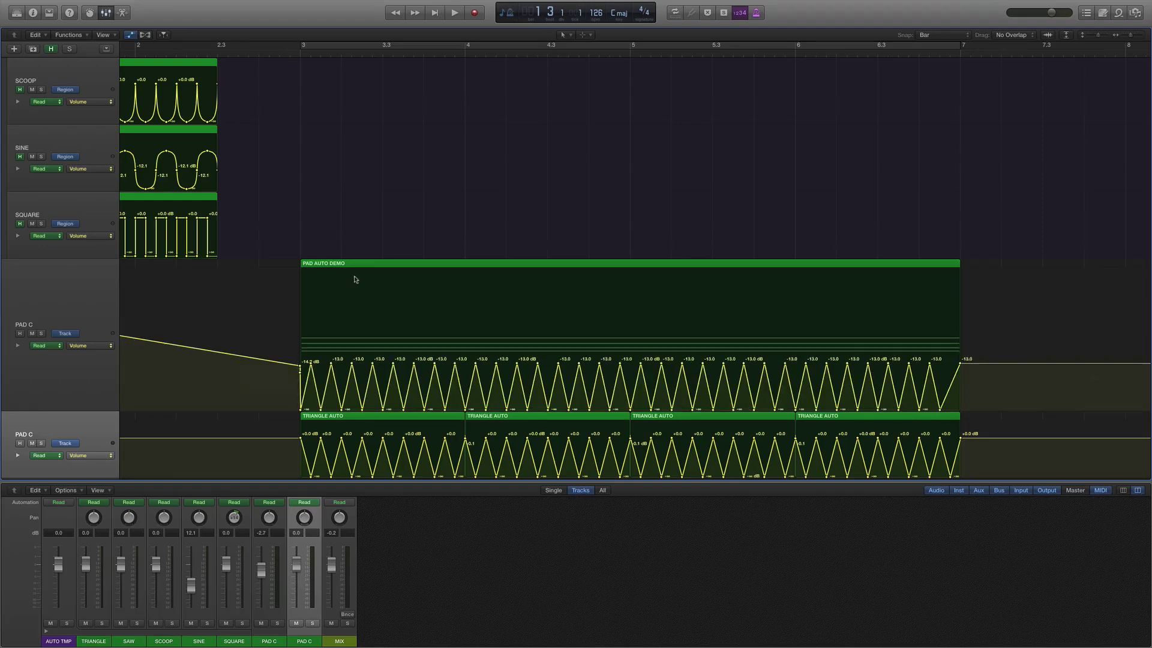
Select the PAD AUTO DEMO region and convert its track automation to region automation.
{"action": "left_click", "coordinate": [355, 279]}
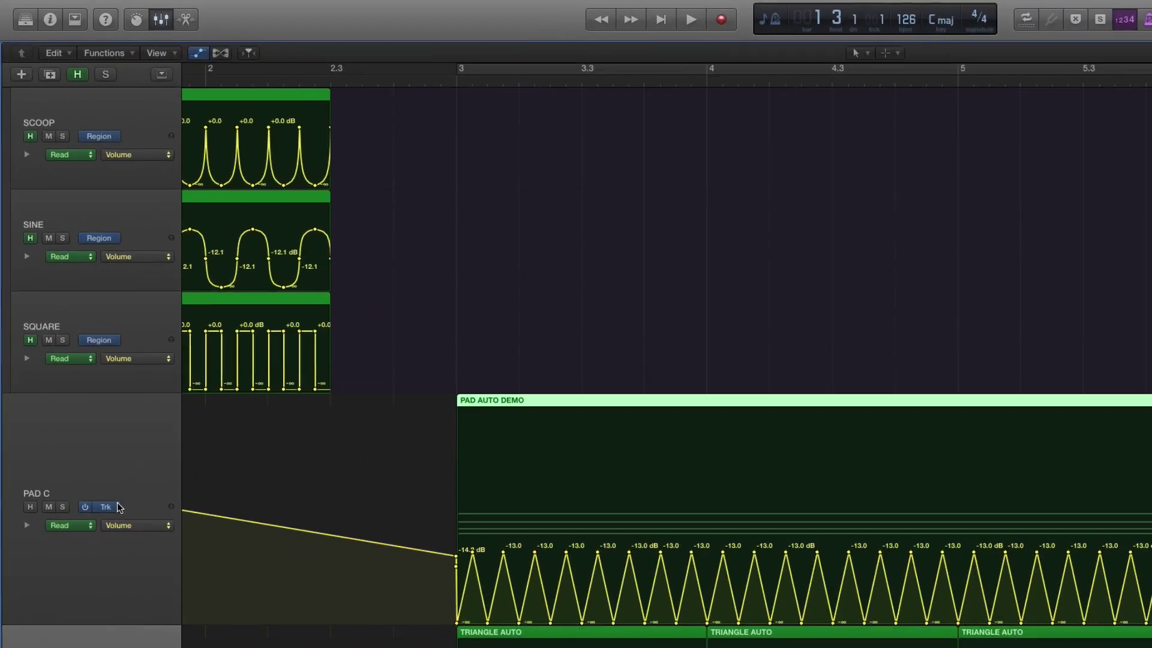
{"action": "left_click", "coordinate": [75, 335]}
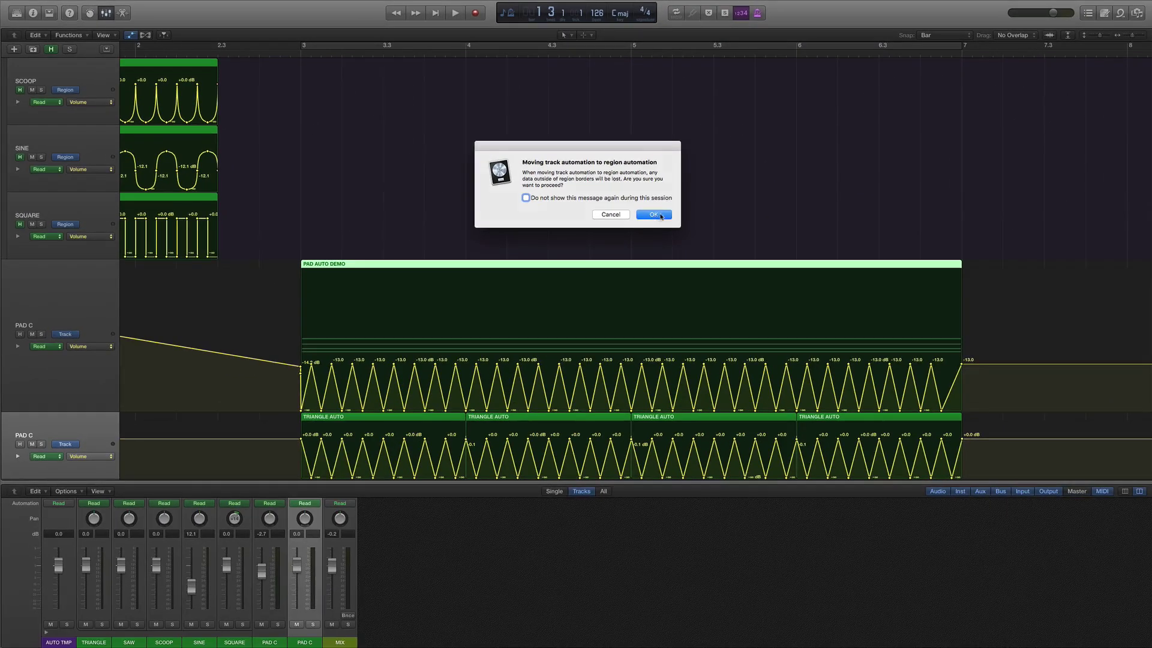
{"action": "left_click", "coordinate": [659, 214]}
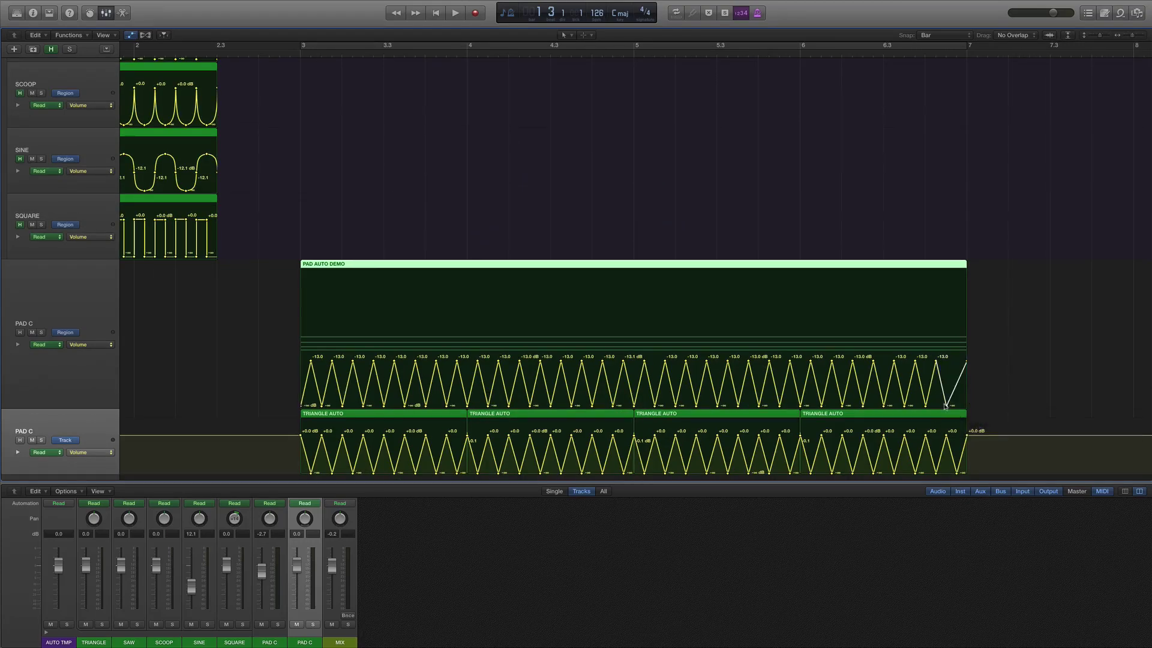
Undo the region automation conversion and the pasted triangle automation on the upper PAD C track.
{"action": "key", "text": "super+z"}
{"action": "key", "text": "super+z"}
{"action": "key", "text": "super+z"}
Set the snap value to Beat.
{"action": "scroll", "coordinate": [307, 435], "scroll_direction": "left", "scroll_amount": 1}
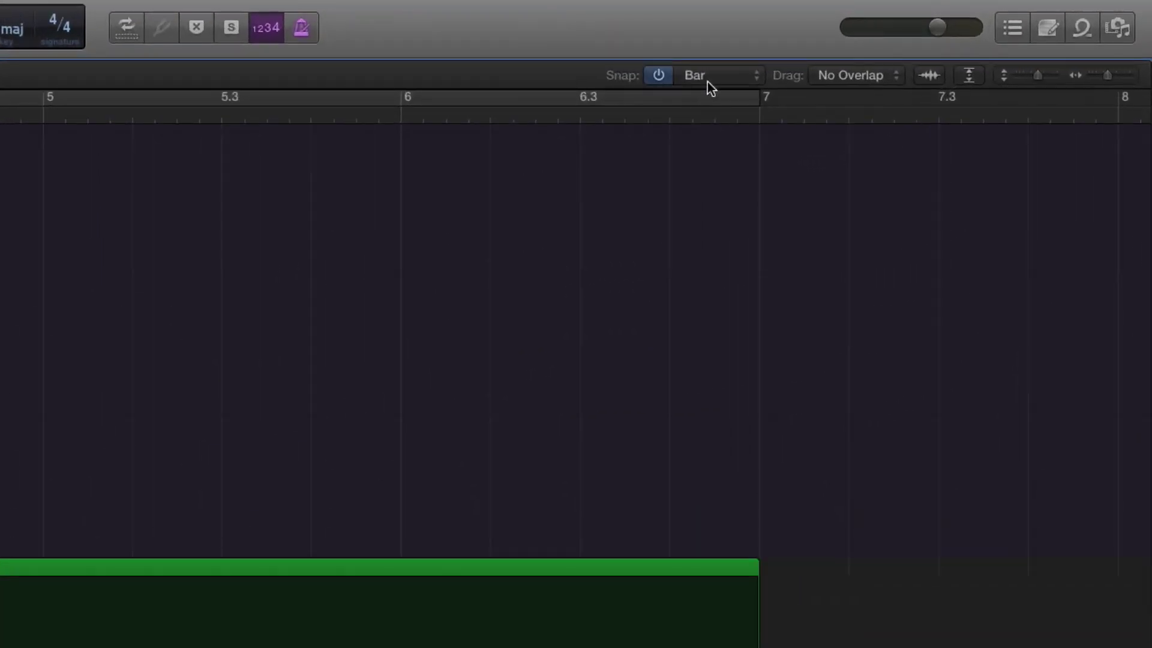
{"action": "left_click", "coordinate": [707, 82]}
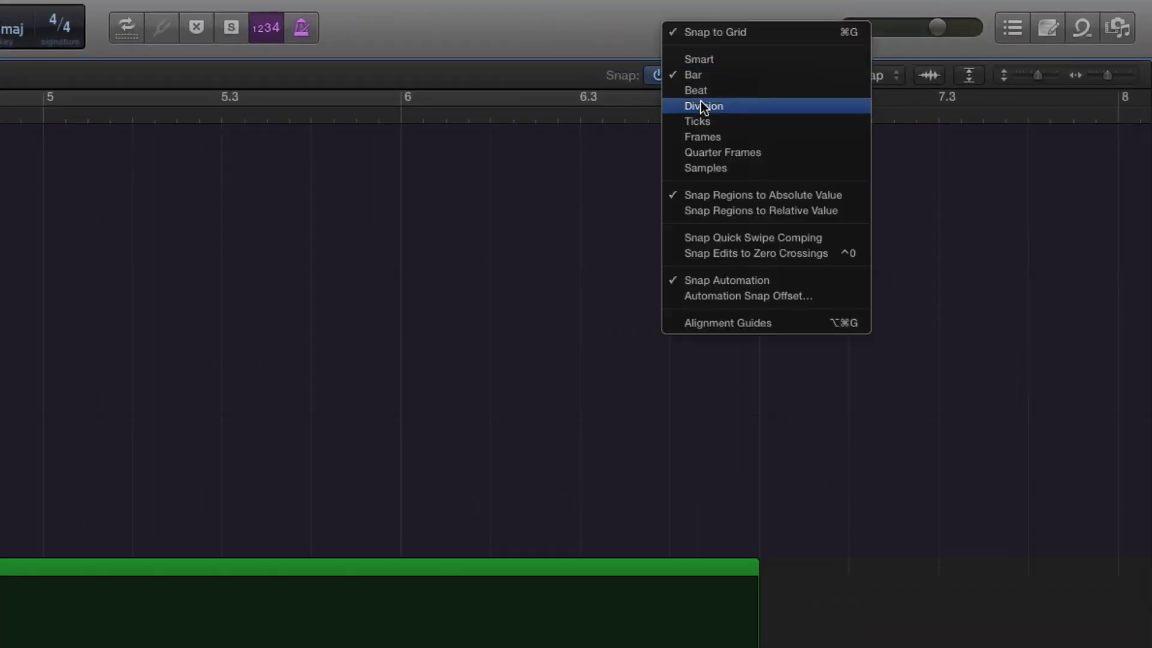
{"action": "left_click", "coordinate": [701, 91]}
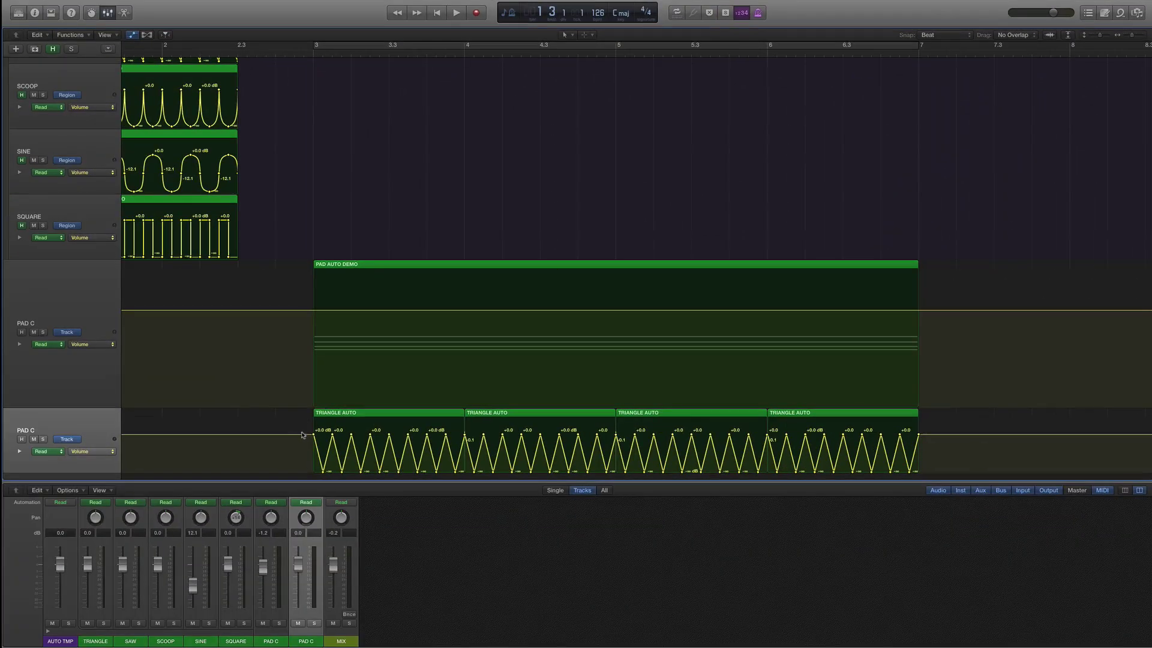
Add volume automation points on the lower PAD C track just before bar 3 and just after bar 7.
{"action": "mouse_move", "coordinate": [294, 433]}
{"action": "left_mouse_down"}
{"action": "mouse_move", "coordinate": [282, 434]}
{"action": "mouse_move", "coordinate": [297, 433]}
{"action": "left_mouse_up"}
{"action": "left_click", "coordinate": [297, 433]}
{"action": "left_click_drag", "start_coordinate": [923, 437], "coordinate": [949, 437]}
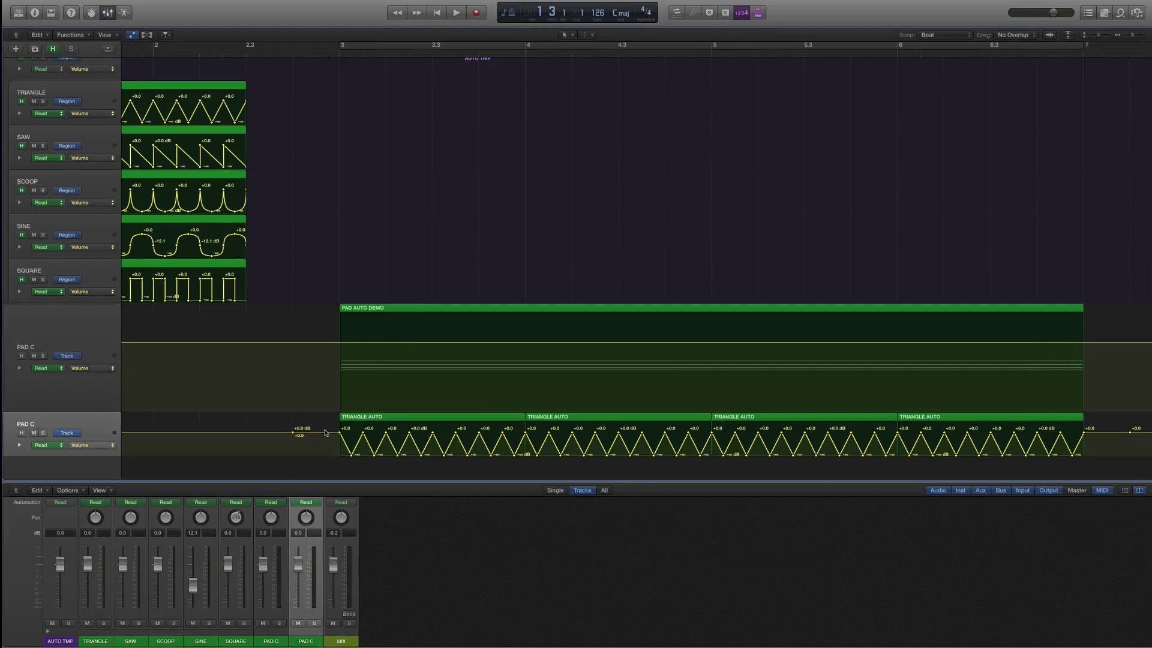
Copy the lower PAD C track's triangle automation onto the PAD AUTO DEMO region at bar 3 and lower its peaks to -9.2 dB.
{"action": "left_click_drag", "start_coordinate": [325, 431], "coordinate": [1117, 450]}
{"action": "key", "text": "super+v"}
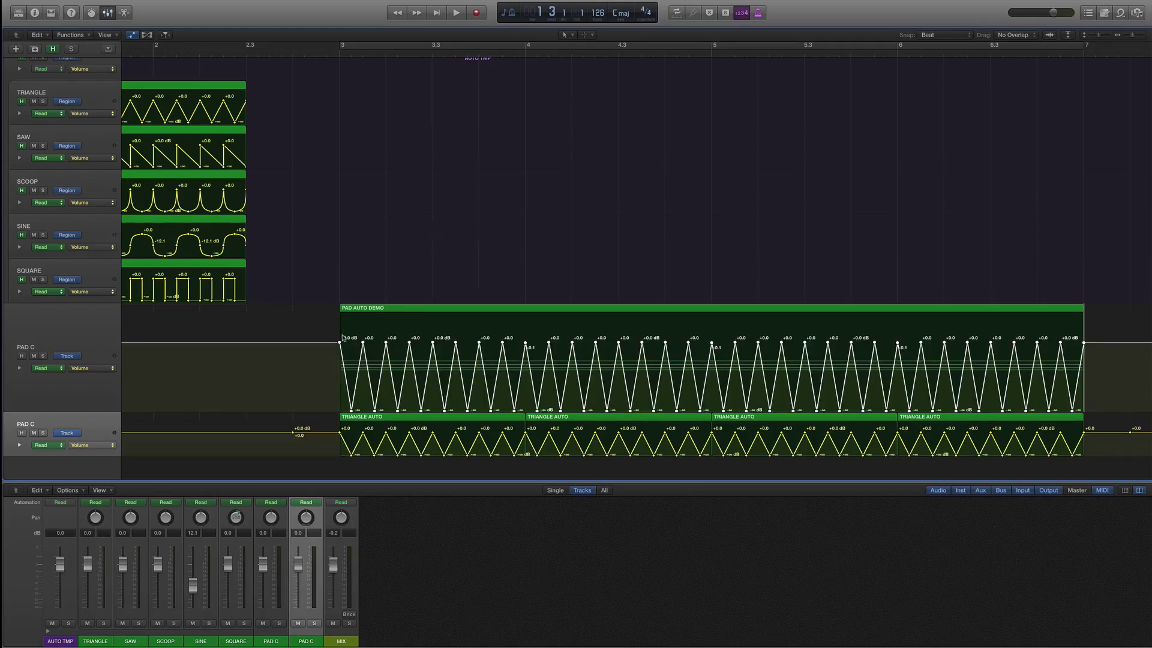
{"action": "left_click", "coordinate": [309, 398]}
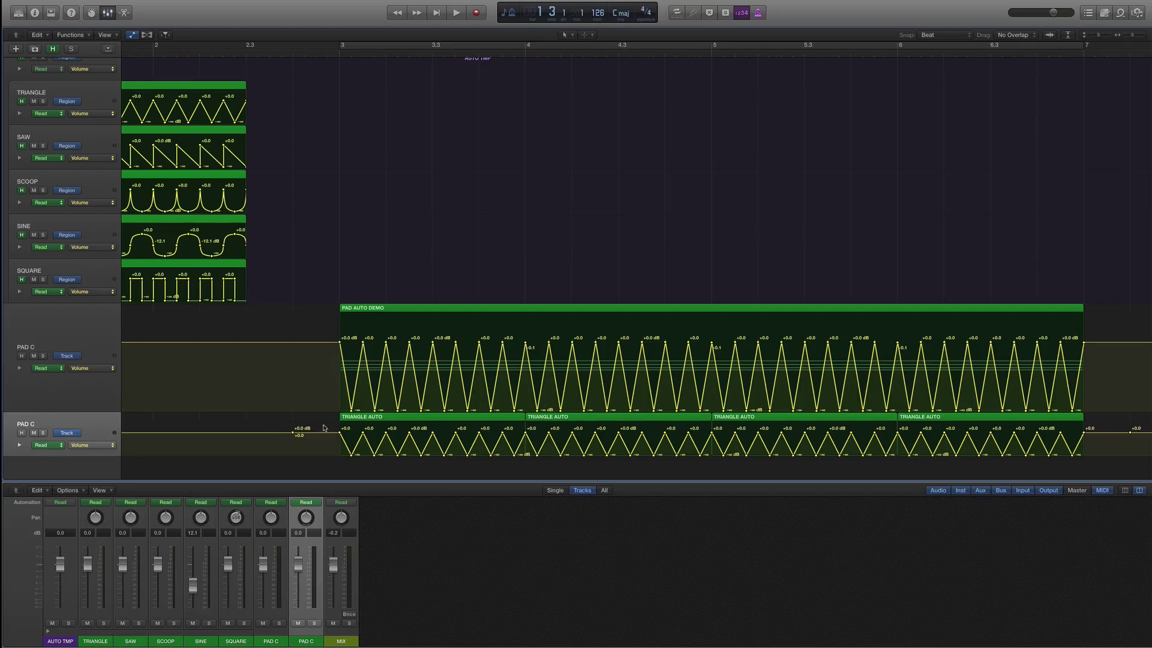
{"action": "left_click_drag", "start_coordinate": [319, 335], "coordinate": [1083, 371]}
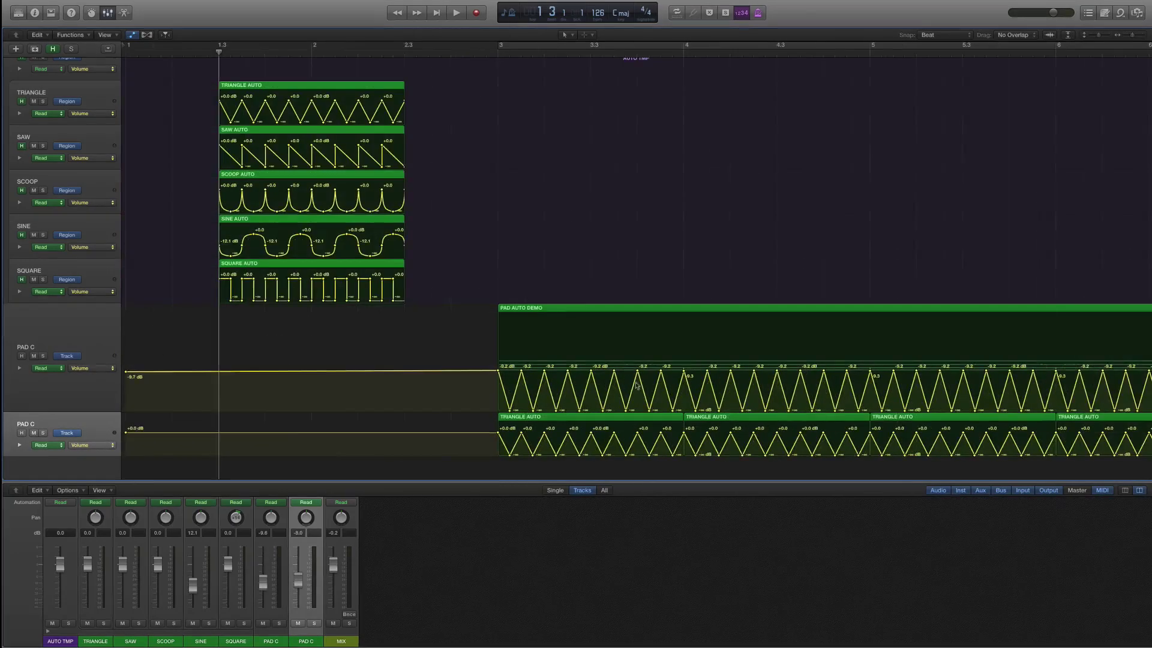
Delete the four TRIANGLE AUTO regions from the lower PAD C track, and switch it to track automation and back to region automation.
{"action": "scroll", "coordinate": [848, 387], "scroll_direction": "right", "scroll_amount": 5}
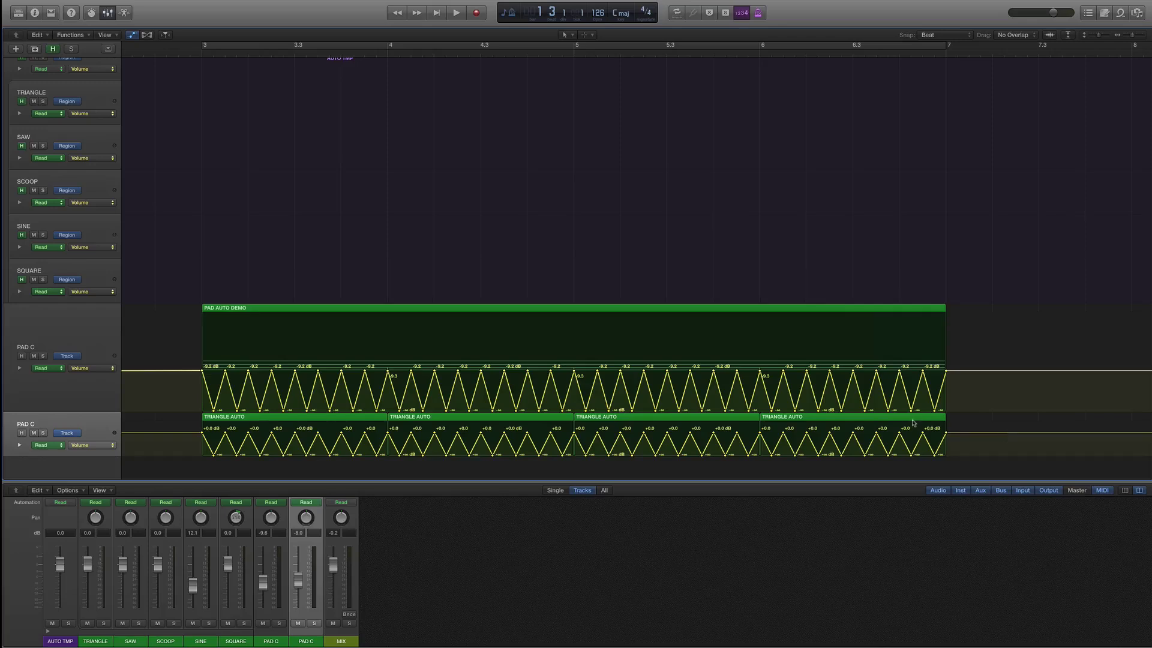
{"action": "left_click_drag", "start_coordinate": [929, 415], "coordinate": [300, 416]}
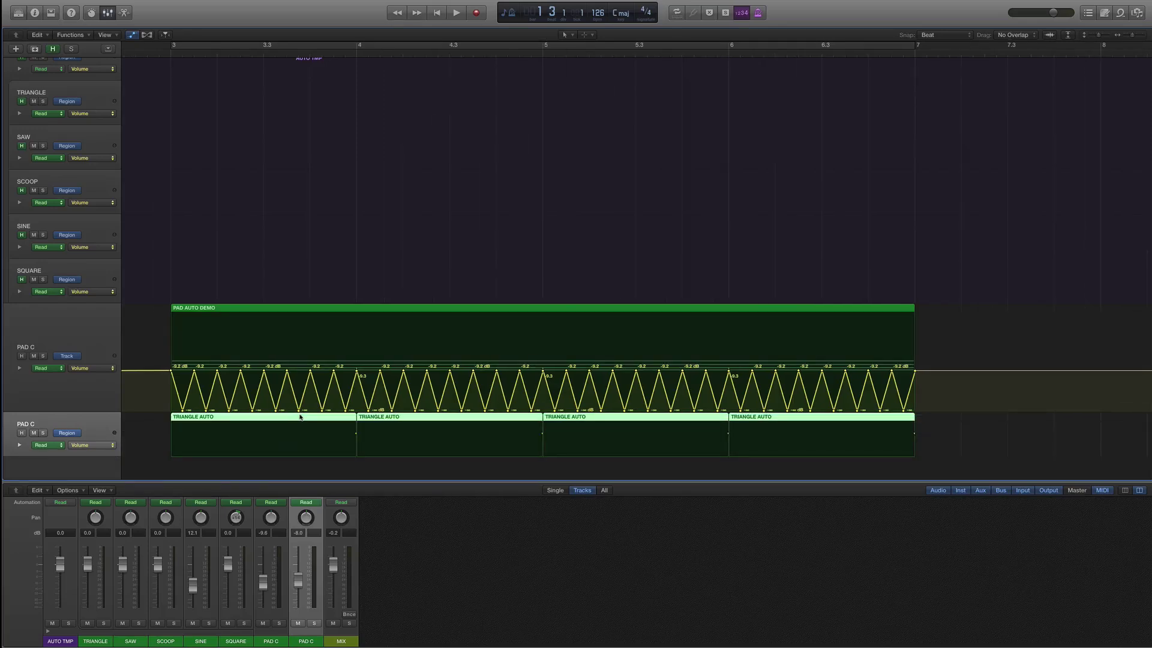
{"action": "key", "text": "Delete"}
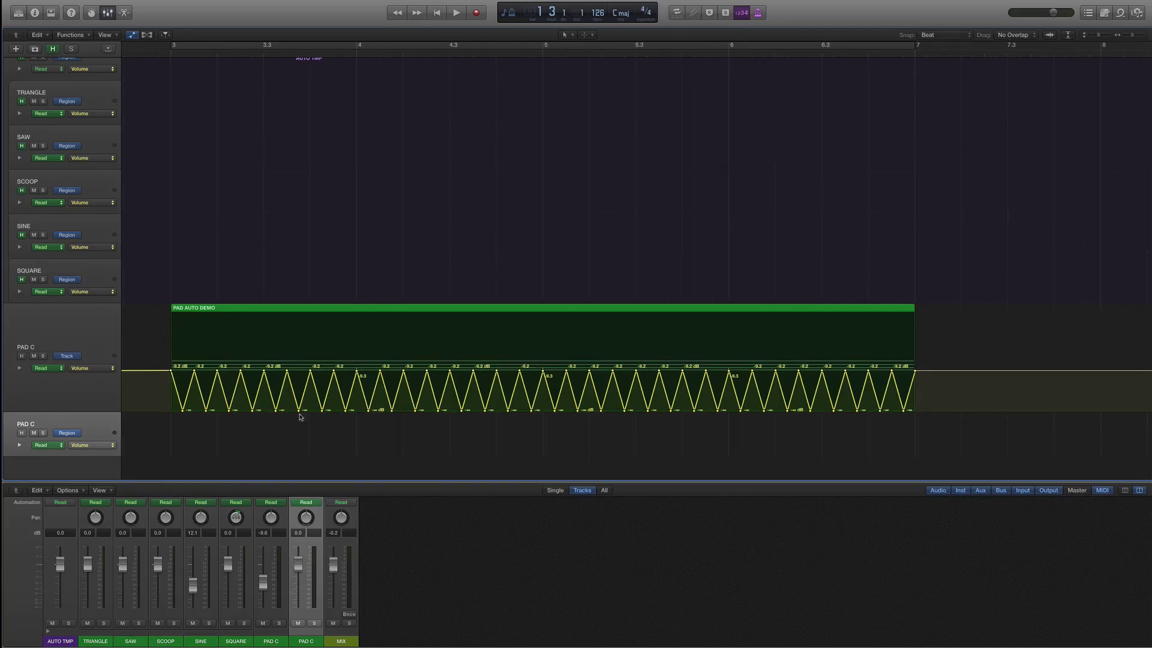
{"action": "scroll", "coordinate": [148, 398], "scroll_direction": "left", "scroll_amount": 1}
{"action": "left_click", "coordinate": [71, 433]}
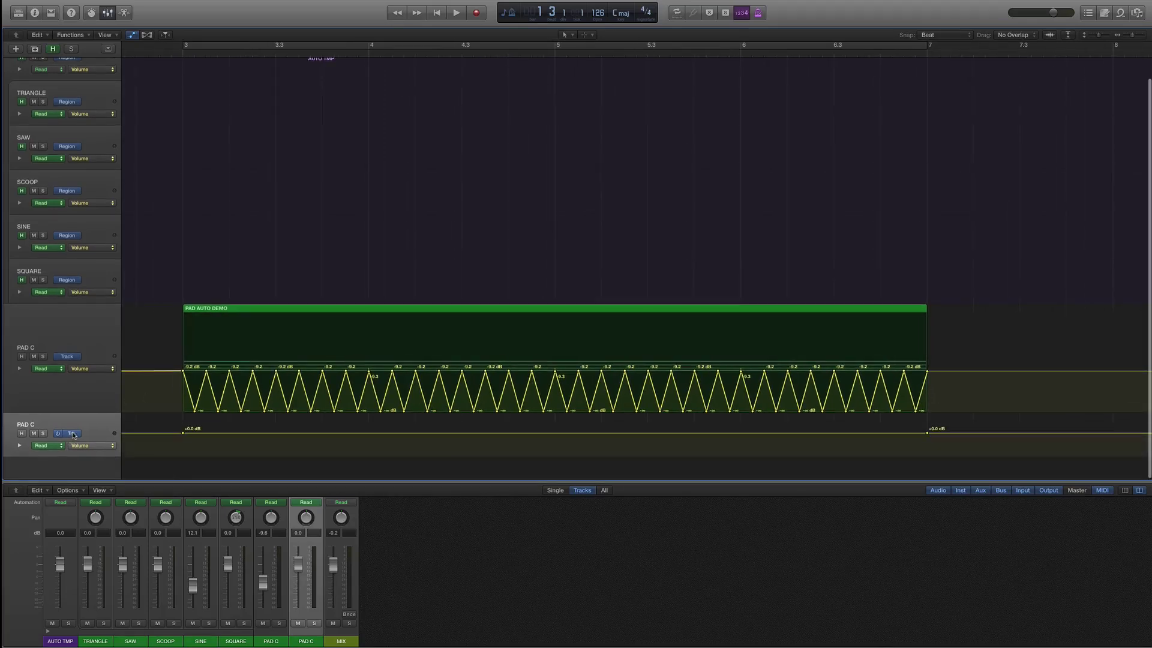
{"action": "left_click", "coordinate": [72, 433]}
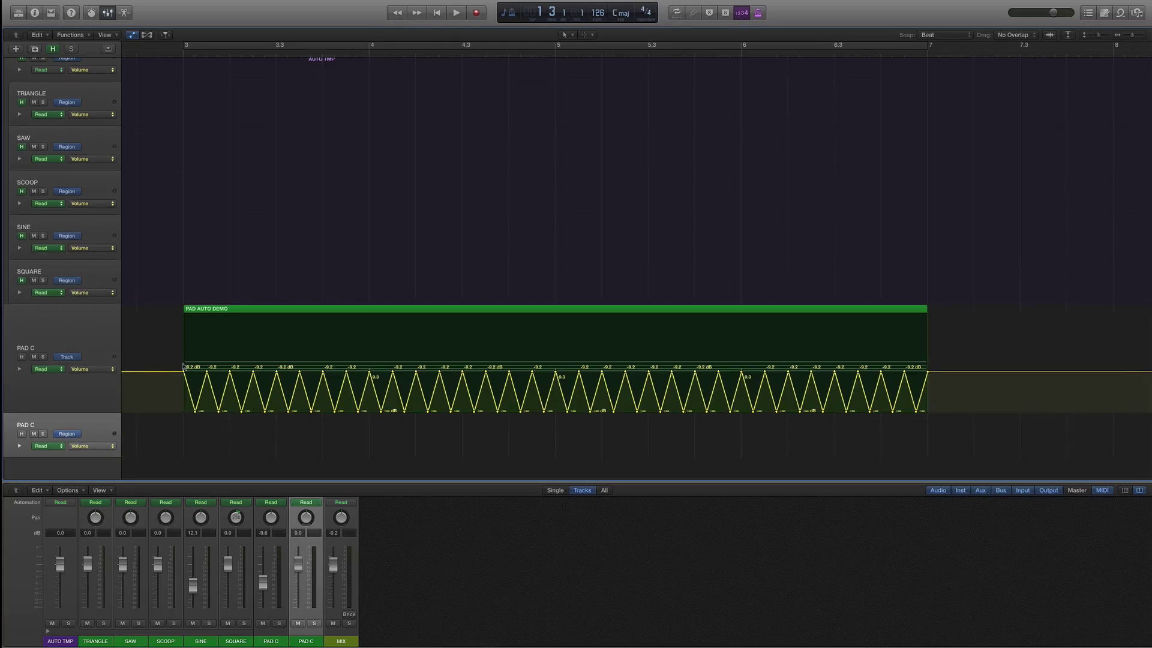
Try moving all the volume points on the upper PAD C track together, and undo the moves.
{"action": "left_click_drag", "start_coordinate": [167, 389], "coordinate": [904, 351]}
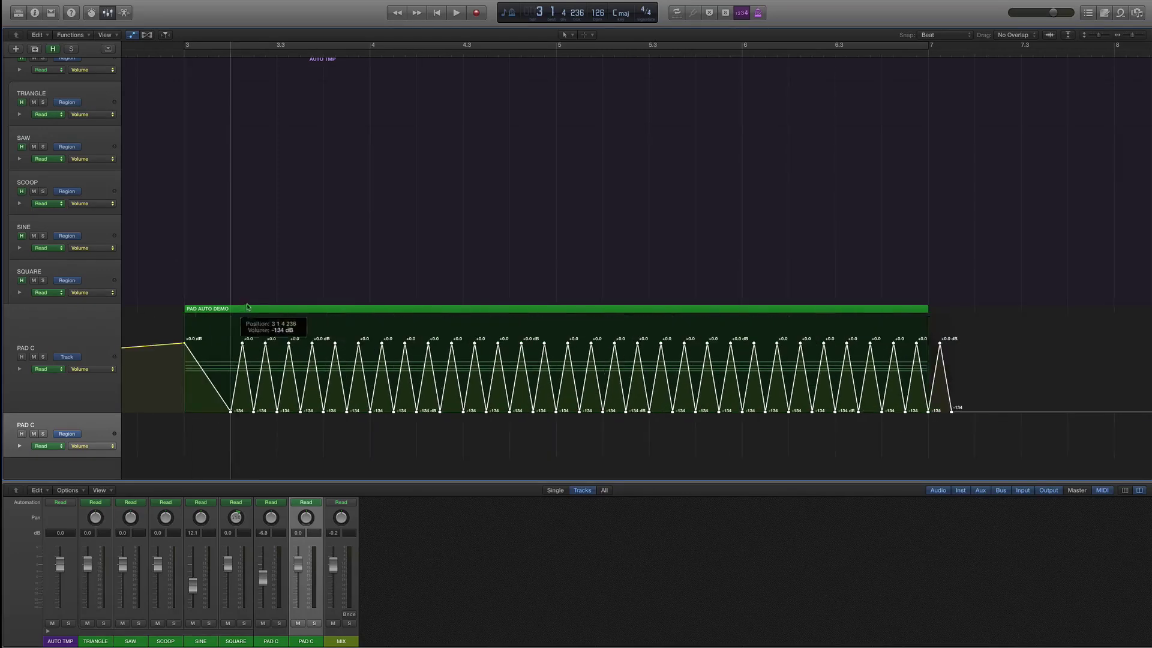
{"action": "left_click_drag", "start_coordinate": [238, 309], "coordinate": [219, 353]}
{"action": "key", "text": "super+z"}
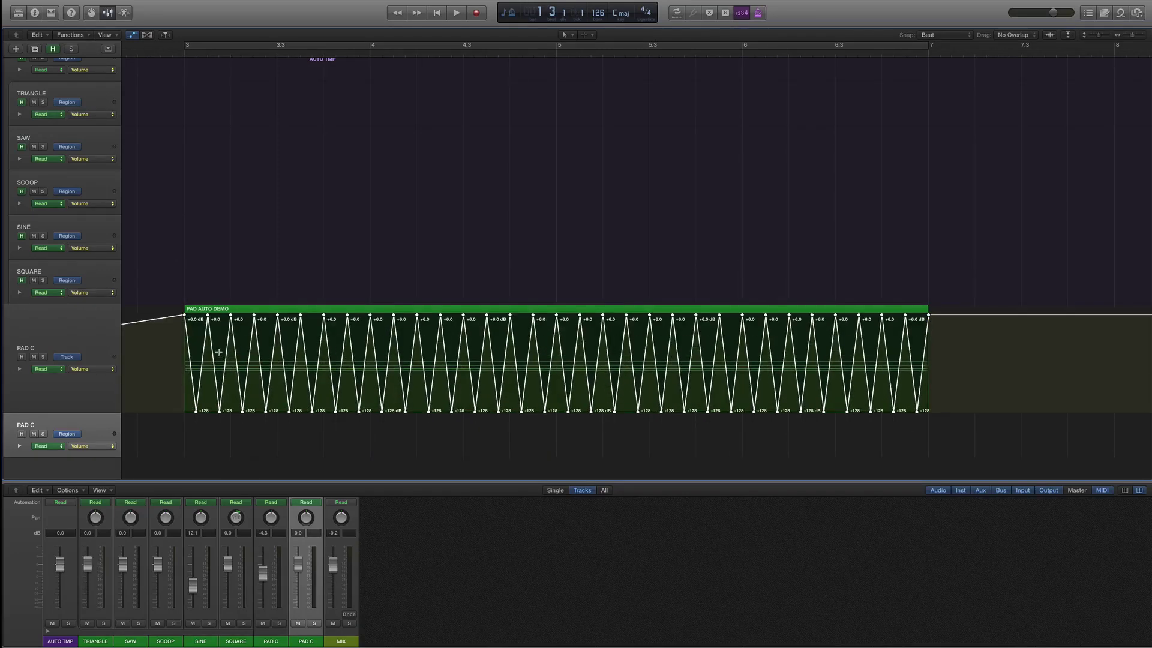
{"action": "key", "text": "super+z"}
Set the cycle range to the PAD AUTO DEMO region and play it back.
{"action": "left_click", "coordinate": [519, 360]}
{"action": "key", "text": "u"}
{"action": "key", "text": "space"}
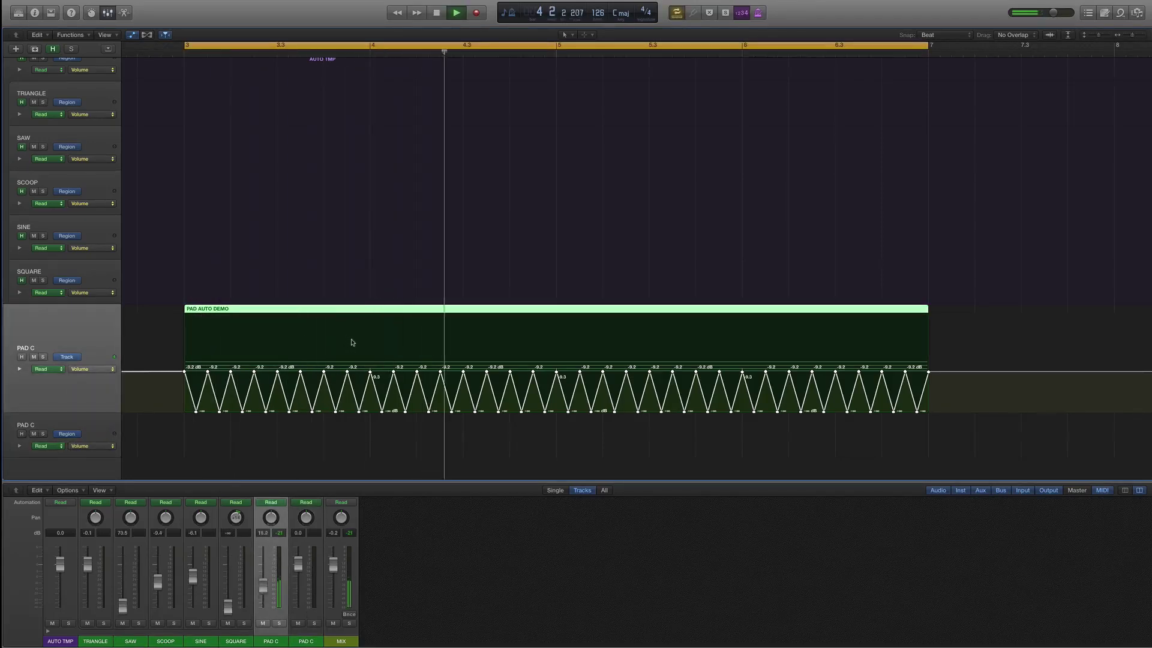
{"action": "key", "text": "space"}
Raise the upper PAD C track's triangle automation peaks to -1.6 dB and play back the result.
{"action": "left_click", "coordinate": [394, 372]}
{"action": "left_click_drag", "start_coordinate": [394, 372], "coordinate": [386, 340]}
{"action": "key", "text": "space"}
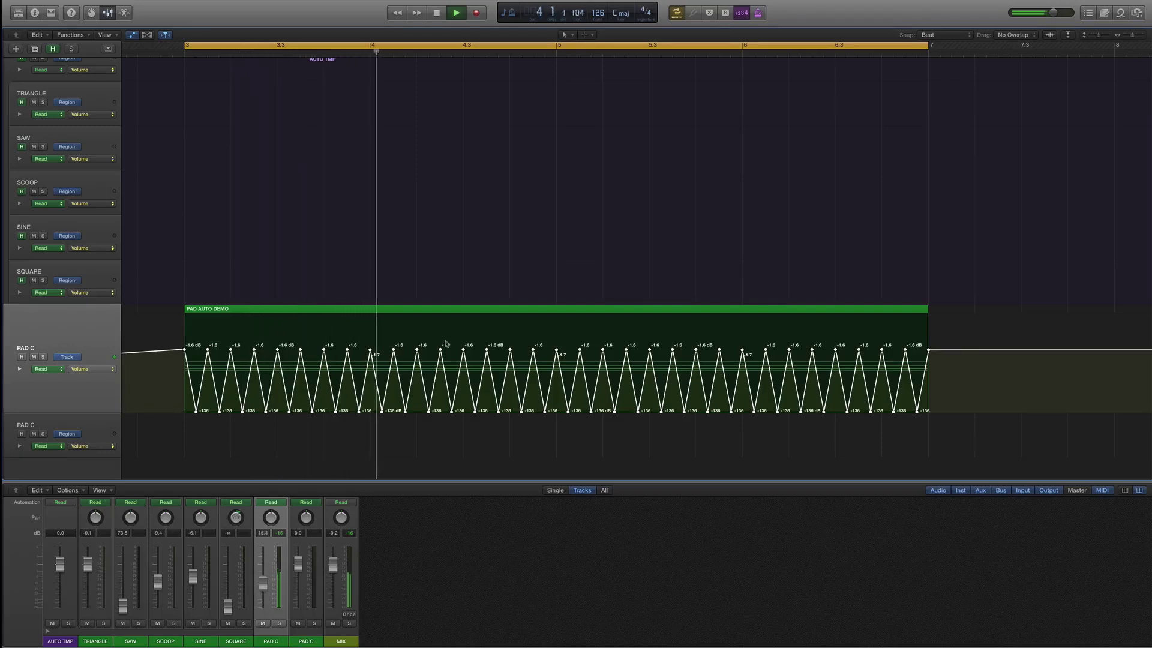
{"action": "key", "text": "space"}
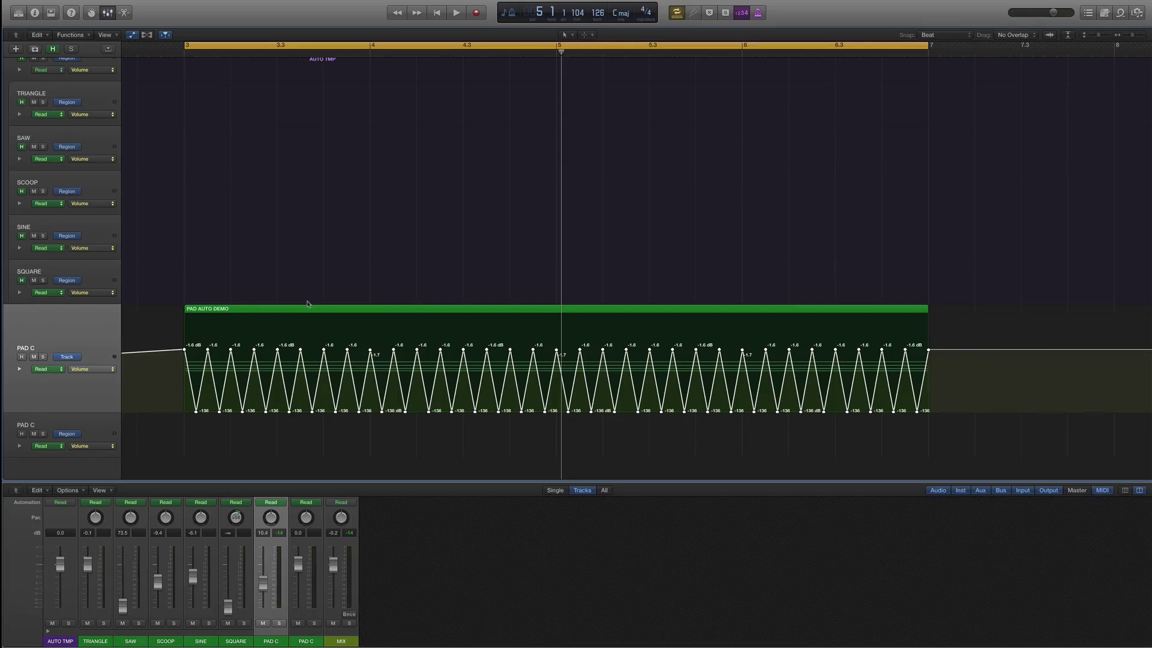
Move the upper PAD C track's volume automation to region automation and accept losing data outside the region.
{"action": "left_click", "coordinate": [81, 359]}
{"action": "left_click", "coordinate": [637, 217]}
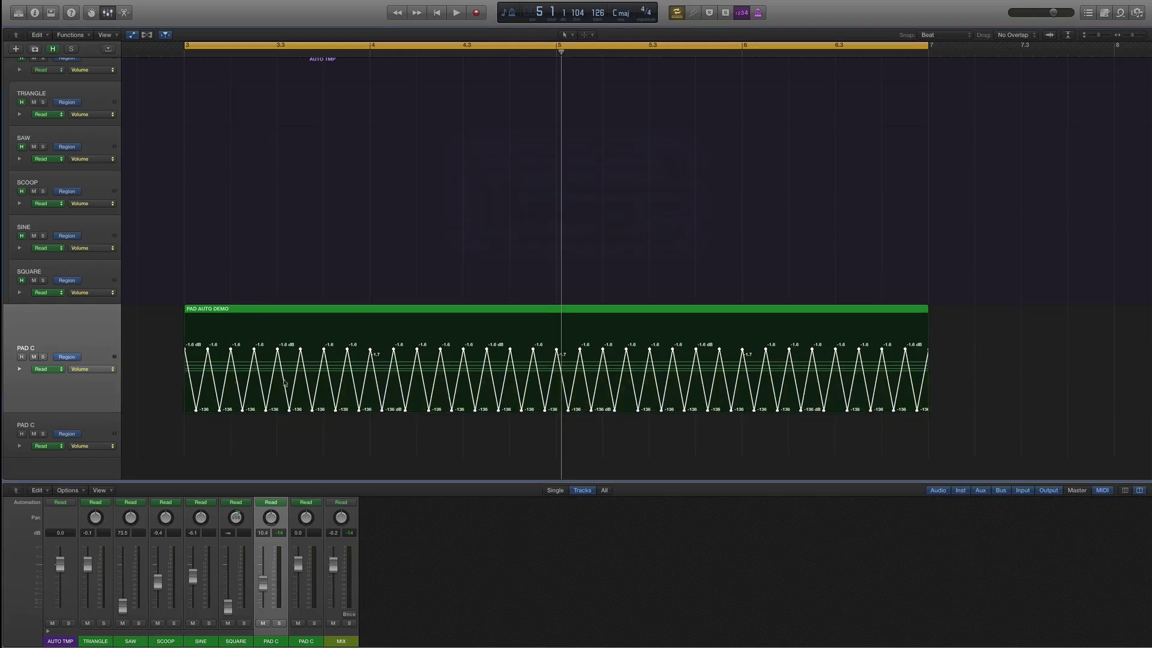
Split the PAD AUTO DEMO region at bar 5 with the Split option for crossing notes, and hide the automation lanes.
{"action": "left_click", "coordinate": [560, 311]}
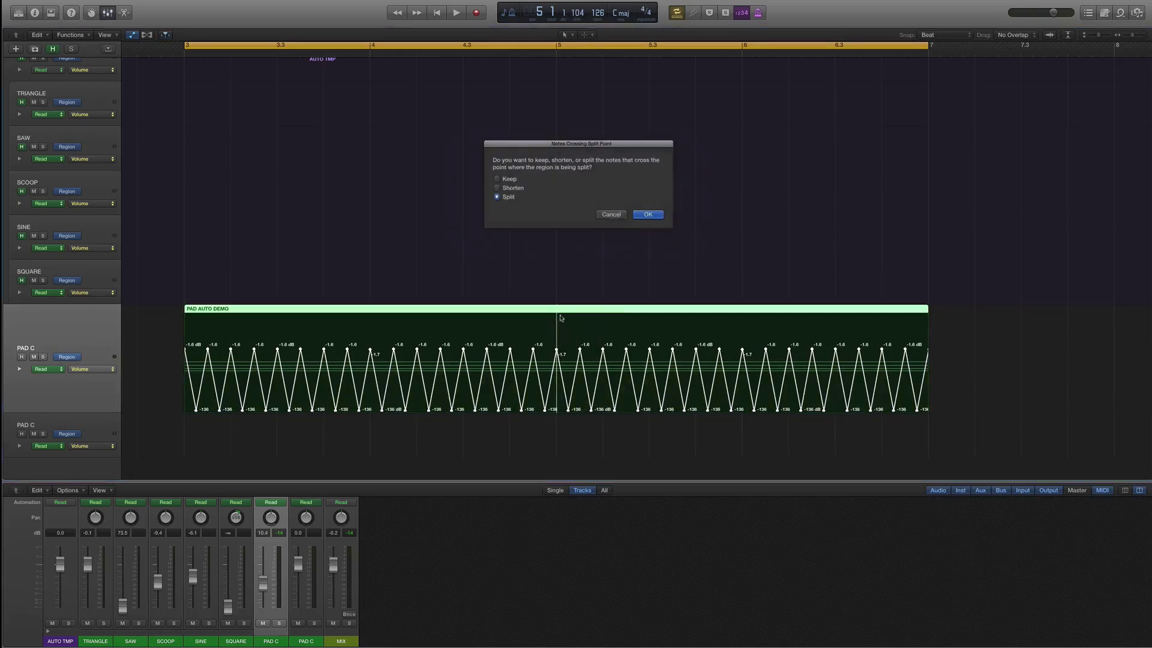
{"action": "left_click", "coordinate": [649, 216]}
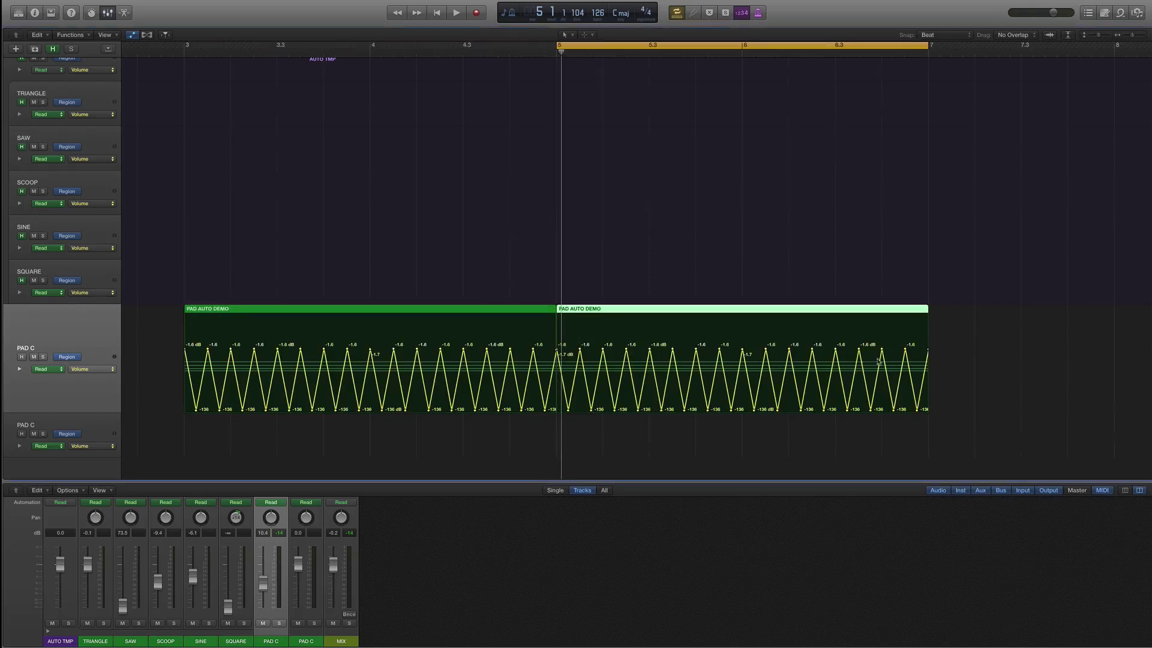
{"action": "key", "text": "a"}
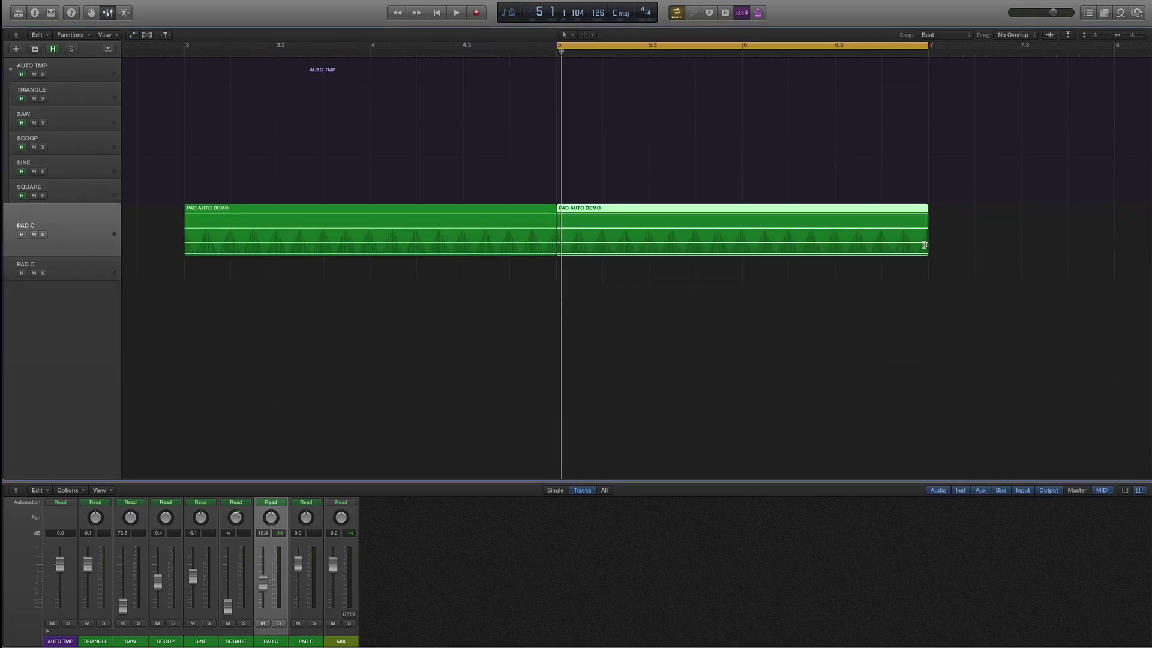
Time-compress the second PAD AUTO DEMO region to end at bar 6, and fill bars 6 to 7 with half-bar compressed copies.
{"action": "left_click_drag", "start_coordinate": [925, 237], "coordinate": [864, 221]}
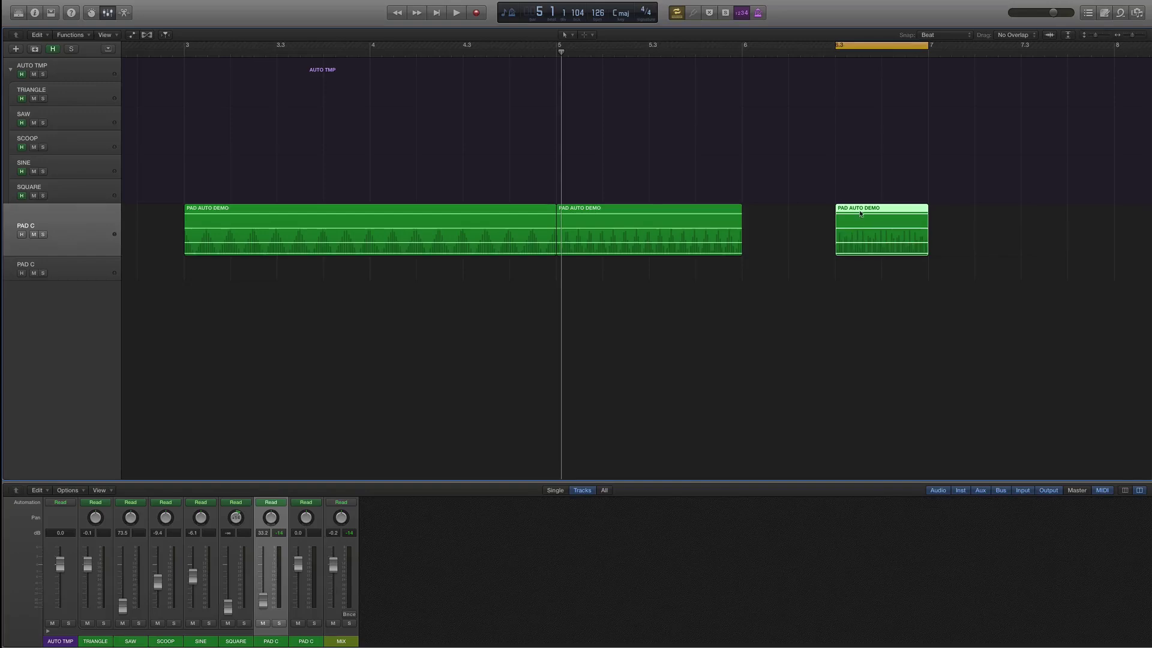
{"action": "left_click_drag", "start_coordinate": [859, 211], "coordinate": [781, 221]}
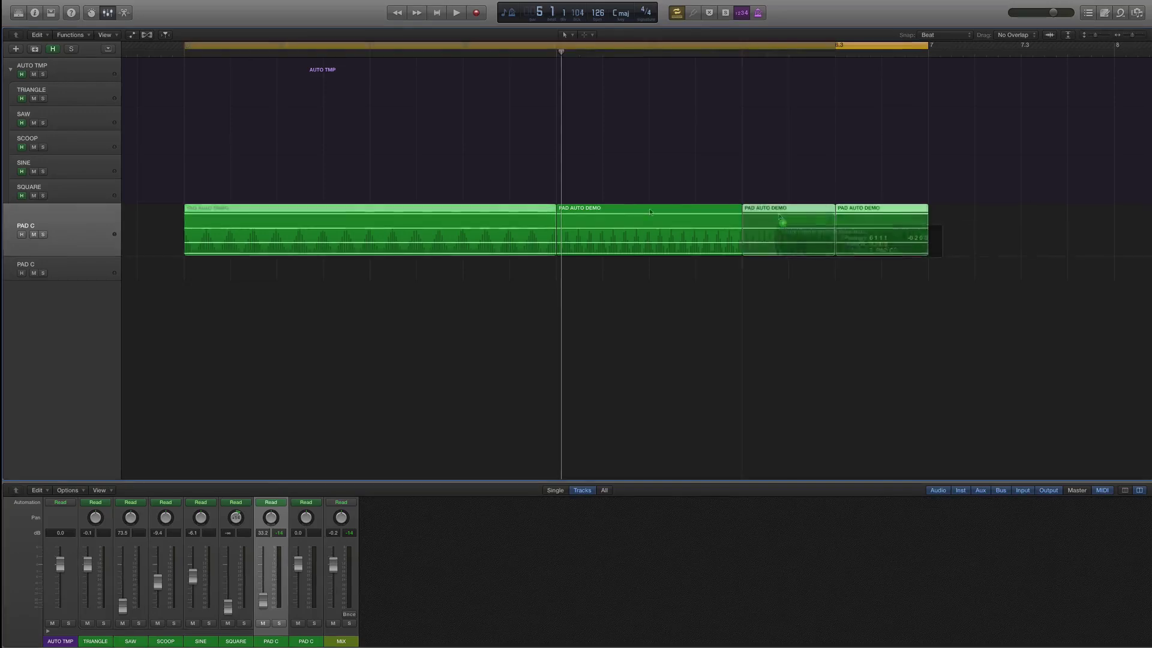
Show the automation lanes and play back the increasingly faster PAD AUTO DEMO regions across bars 3 to 7.
{"action": "key", "text": "a"}
{"action": "key", "text": "space"}
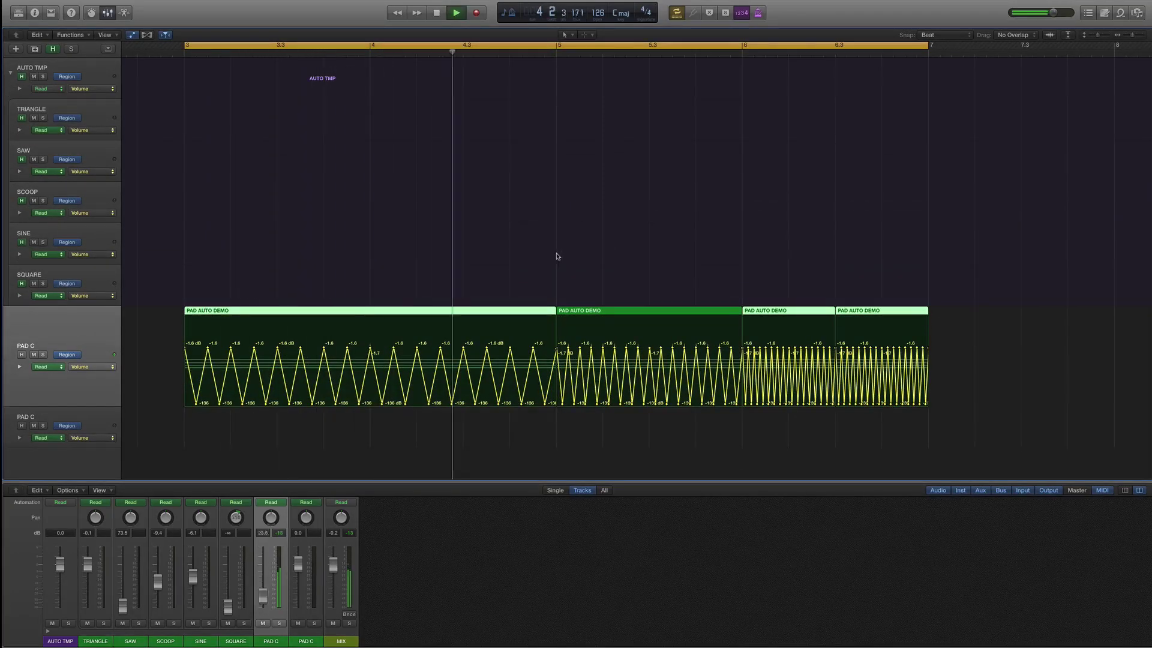
{"action": "scroll", "coordinate": [565, 255], "scroll_direction": "right", "scroll_amount": 1}
{"action": "scroll", "coordinate": [564, 255], "scroll_direction": "right", "scroll_amount": 3}
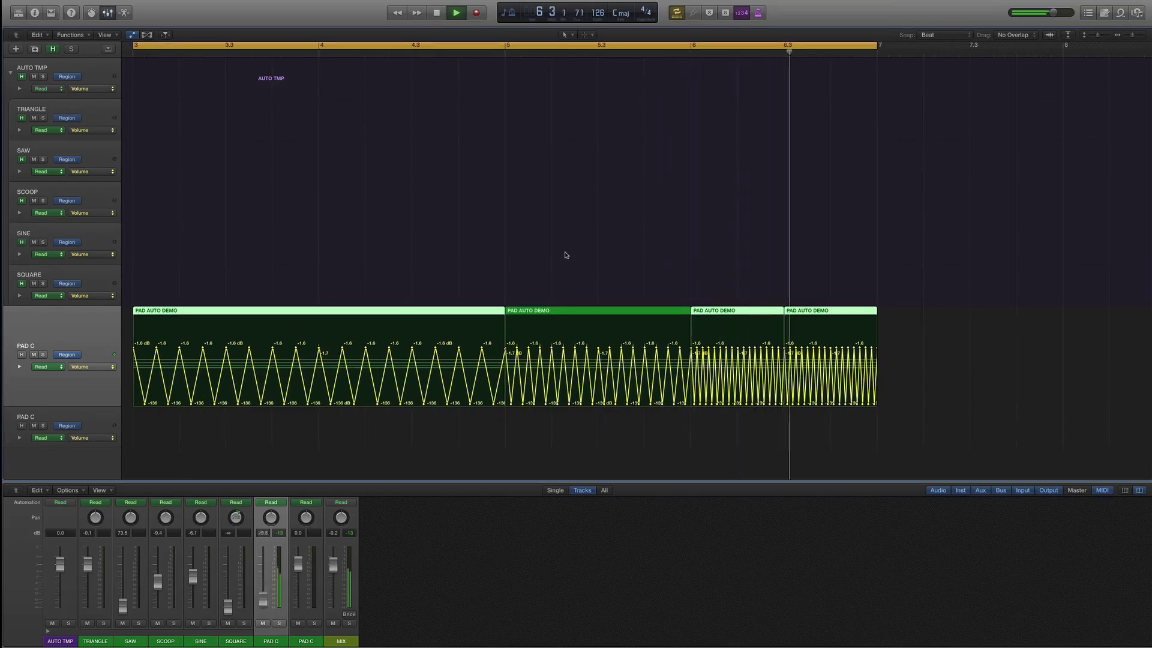
{"action": "scroll", "coordinate": [567, 255], "scroll_direction": "right", "scroll_amount": 3}
{"action": "key", "text": "space"}
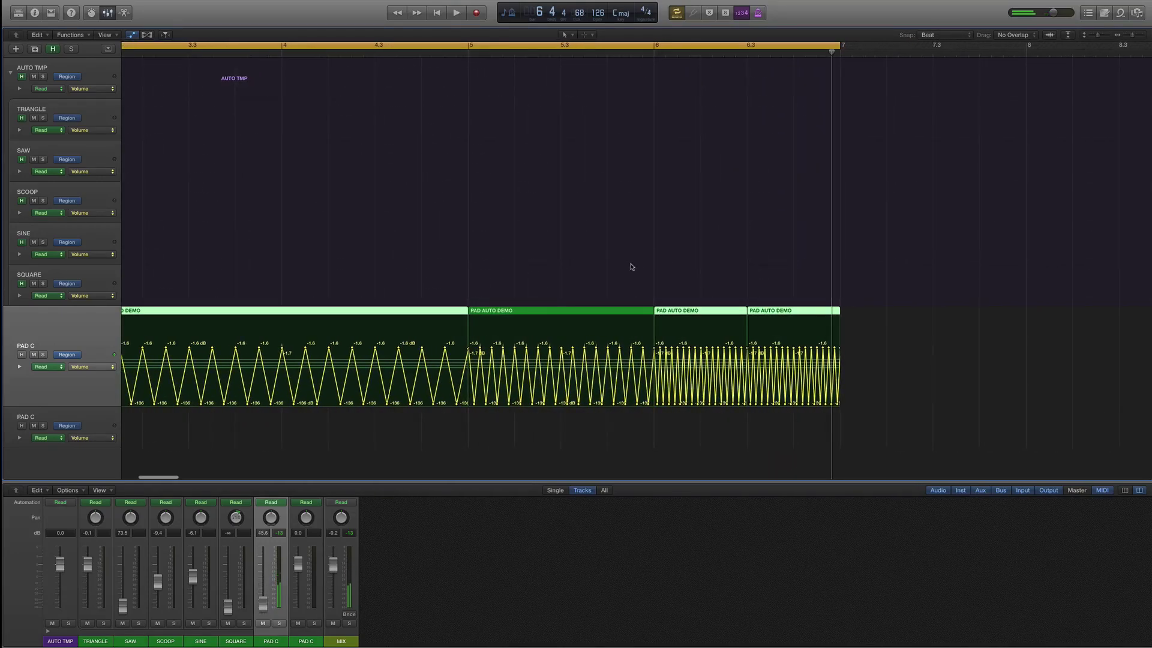
Delete the three time-compressed PAD AUTO DEMO regions between bars 5 and 7.
{"action": "left_click", "coordinate": [633, 265]}
{"action": "scroll", "coordinate": [541, 294], "scroll_direction": "left", "scroll_amount": 3}
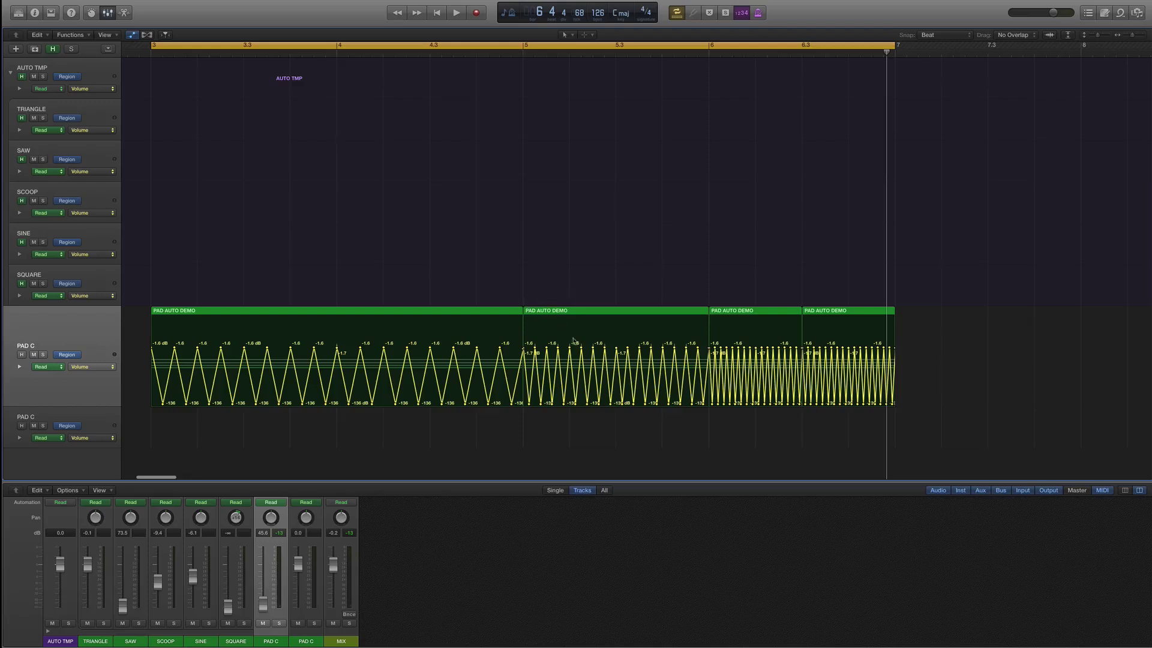
{"action": "left_click_drag", "start_coordinate": [567, 298], "coordinate": [858, 375]}
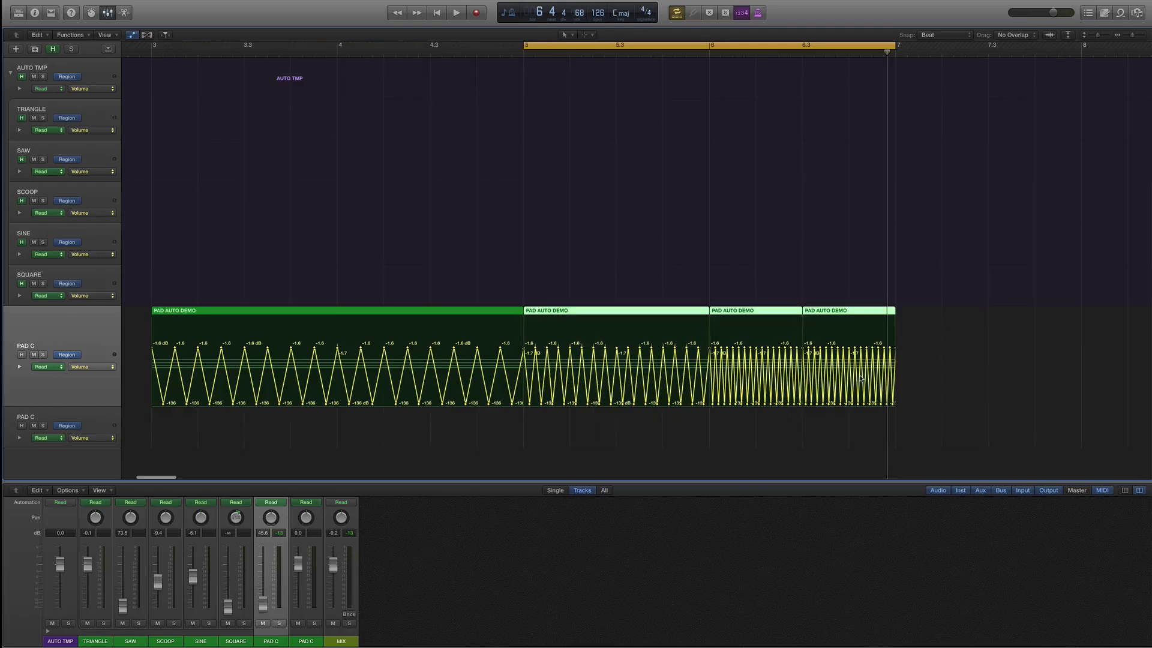
{"action": "key", "text": "Delete"}
Select the remaining PAD AUTO DEMO region and switch the upper PAD C track from region to track automation.
{"action": "left_click", "coordinate": [333, 314]}
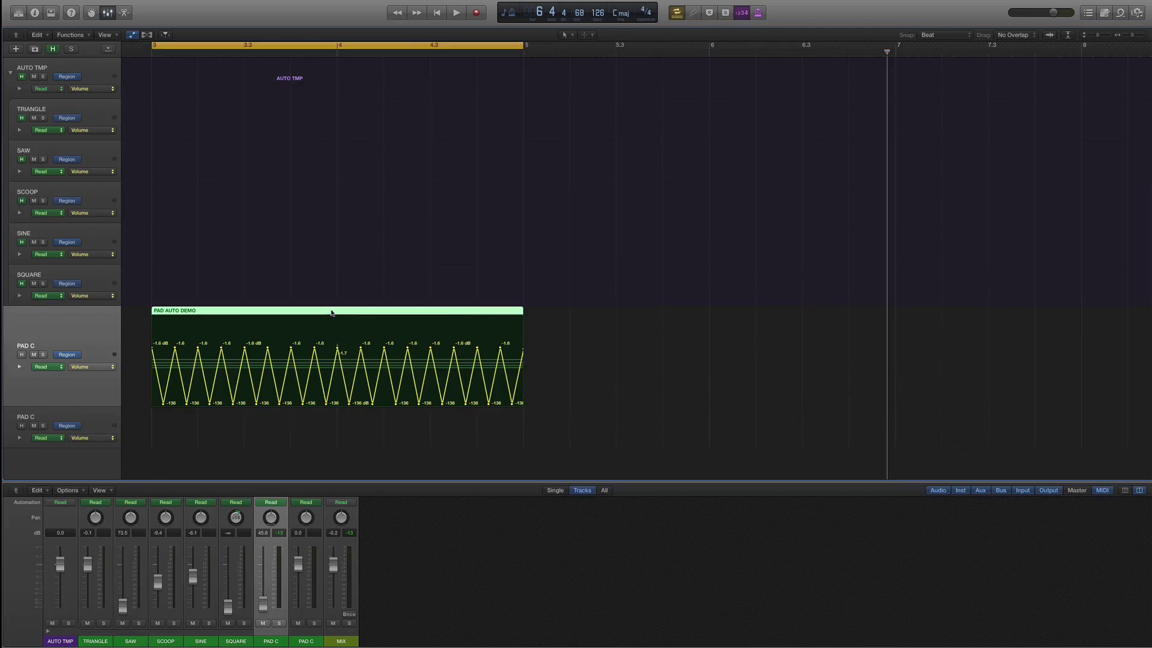
{"action": "scroll", "coordinate": [165, 331], "scroll_direction": "left", "scroll_amount": 10}
{"action": "left_click", "coordinate": [67, 354]}
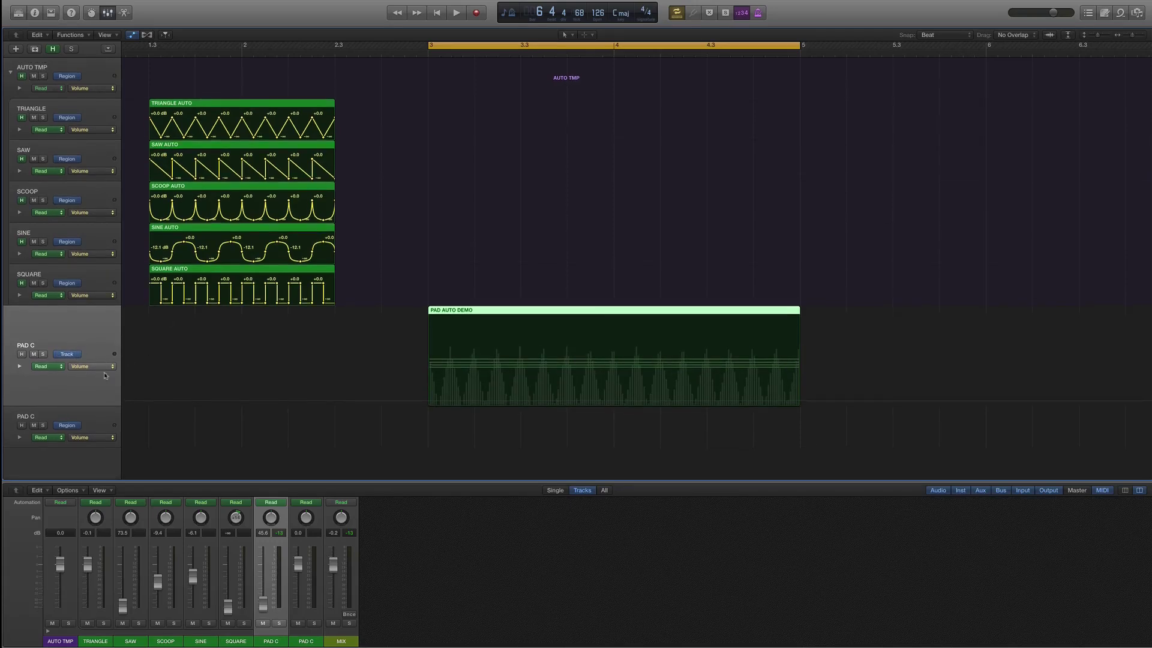
Copy the SQUARE AUTO template region to the lower PAD C track at bar 3 and duplicate it at bar 4.
{"action": "left_click", "coordinate": [177, 270]}
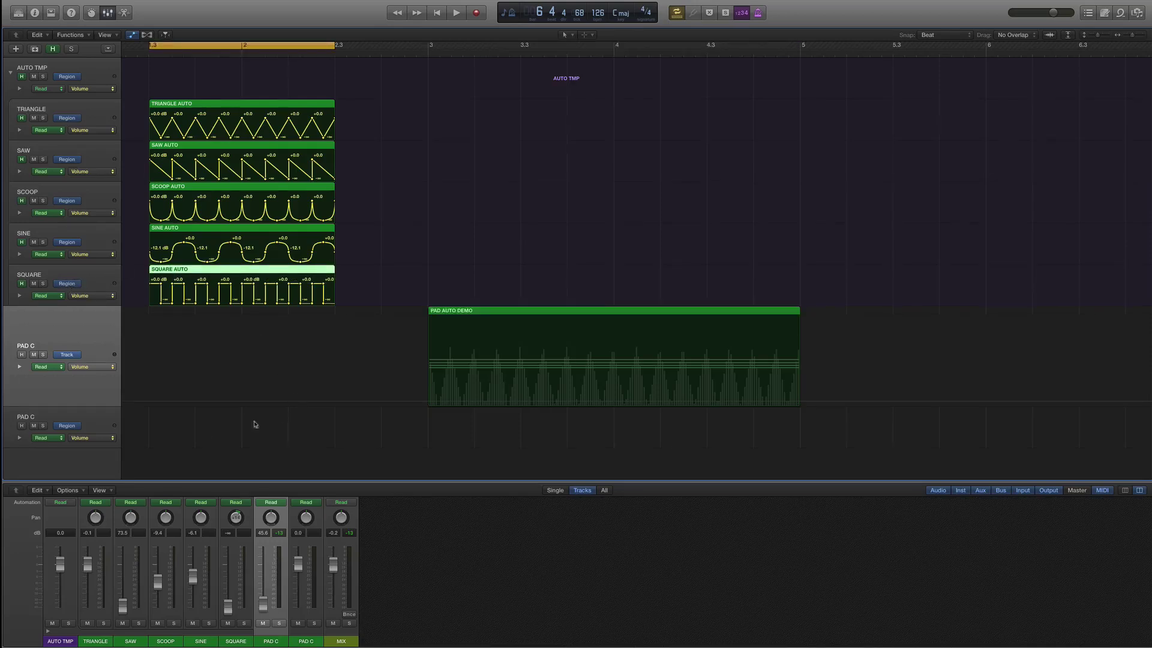
{"action": "left_click", "coordinate": [430, 418], "text": "super"}
{"action": "key", "text": "super+v"}
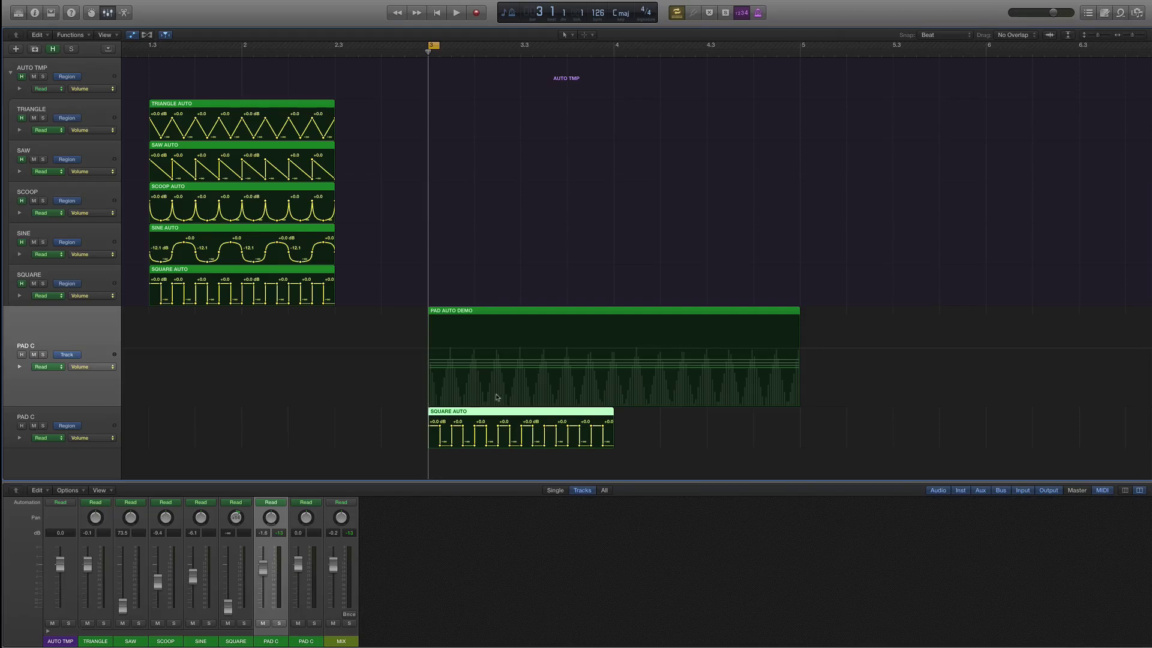
{"action": "left_click_drag", "start_coordinate": [574, 414], "coordinate": [750, 414]}
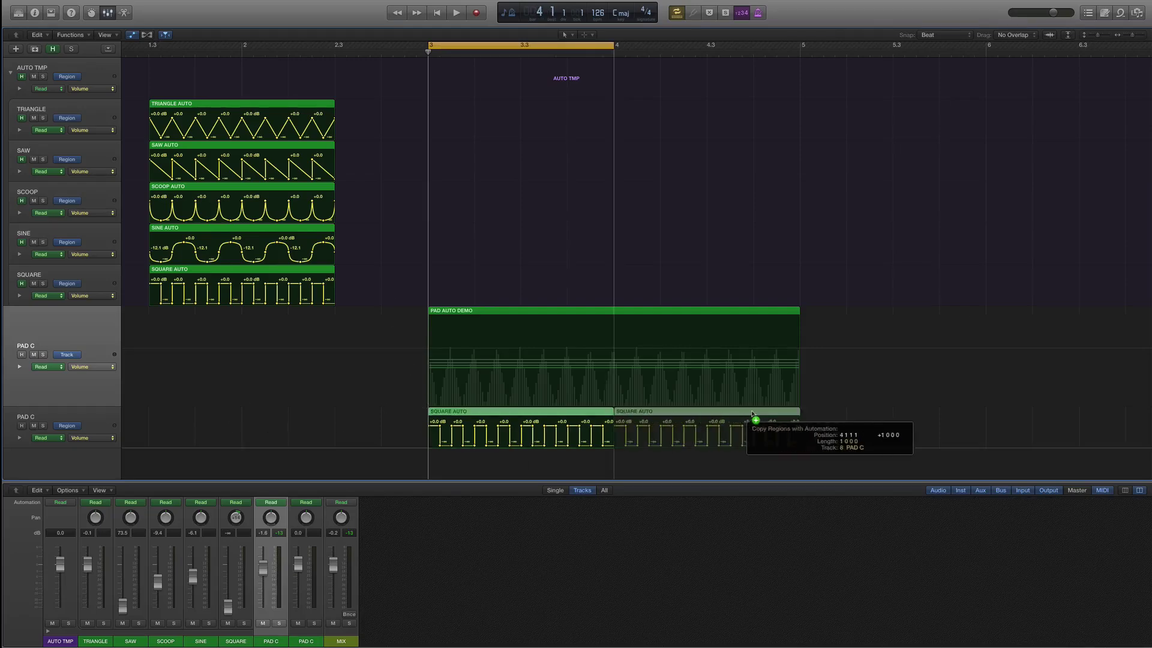
{"action": "left_click_drag", "start_coordinate": [750, 414], "coordinate": [760, 414]}
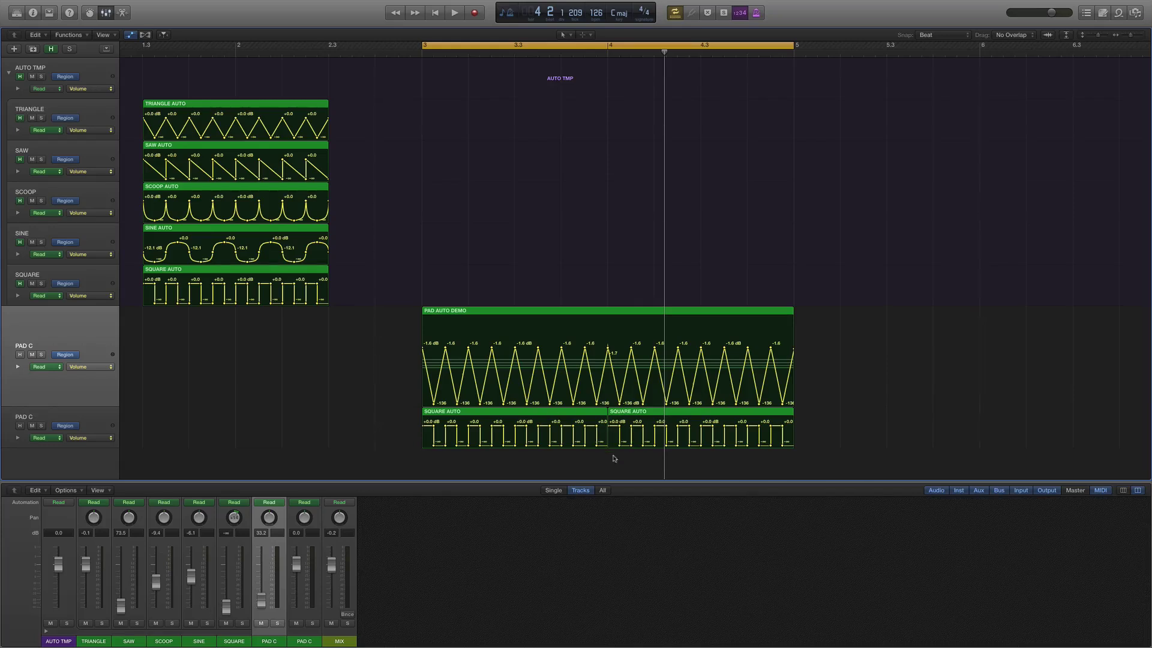
Delete the SQUARE AUTO copy at bar 4 on the lower PAD C track and select the one at bar 3.
{"action": "left_click", "coordinate": [762, 415]}
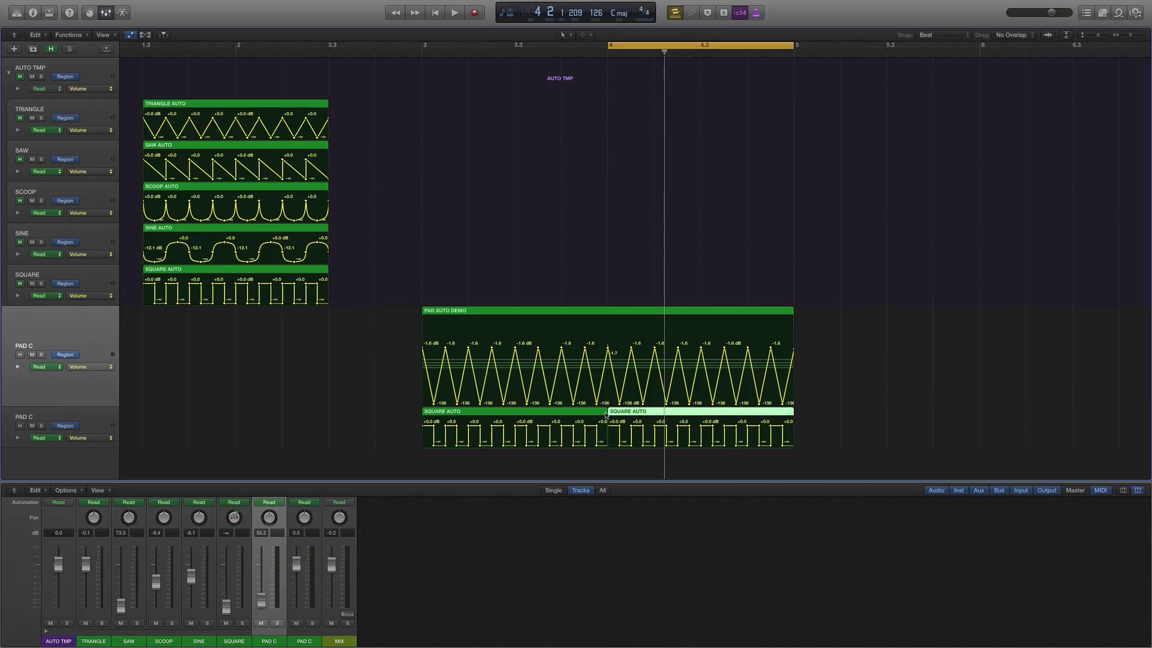
{"action": "key", "text": "Delete"}
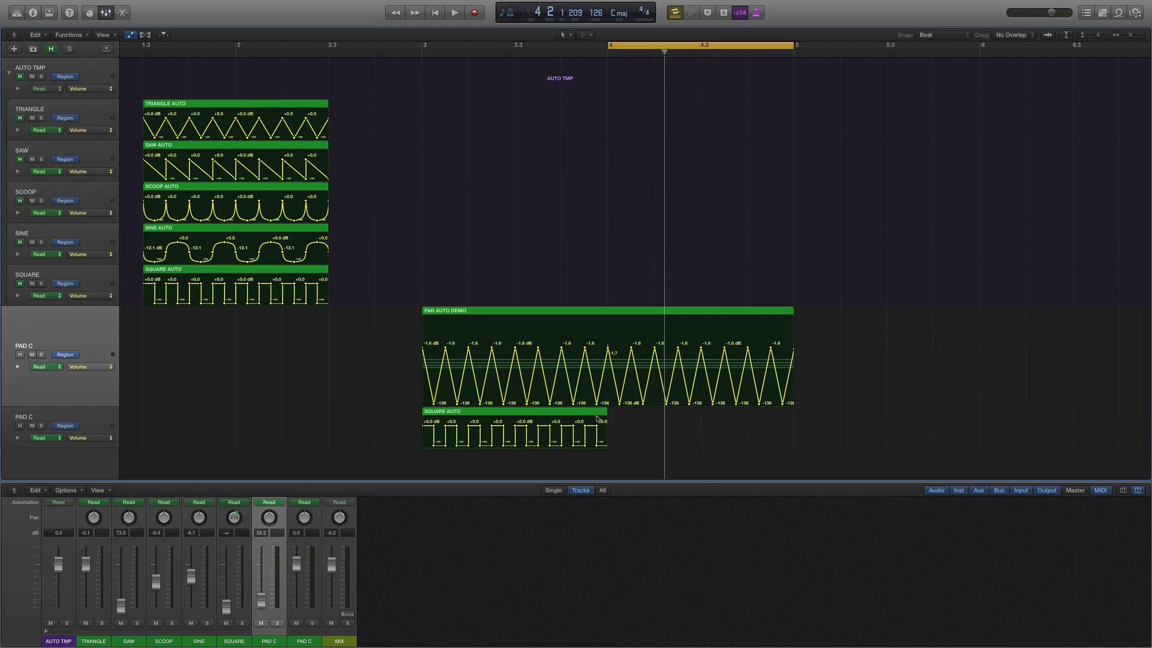
{"action": "left_click", "coordinate": [598, 417]}
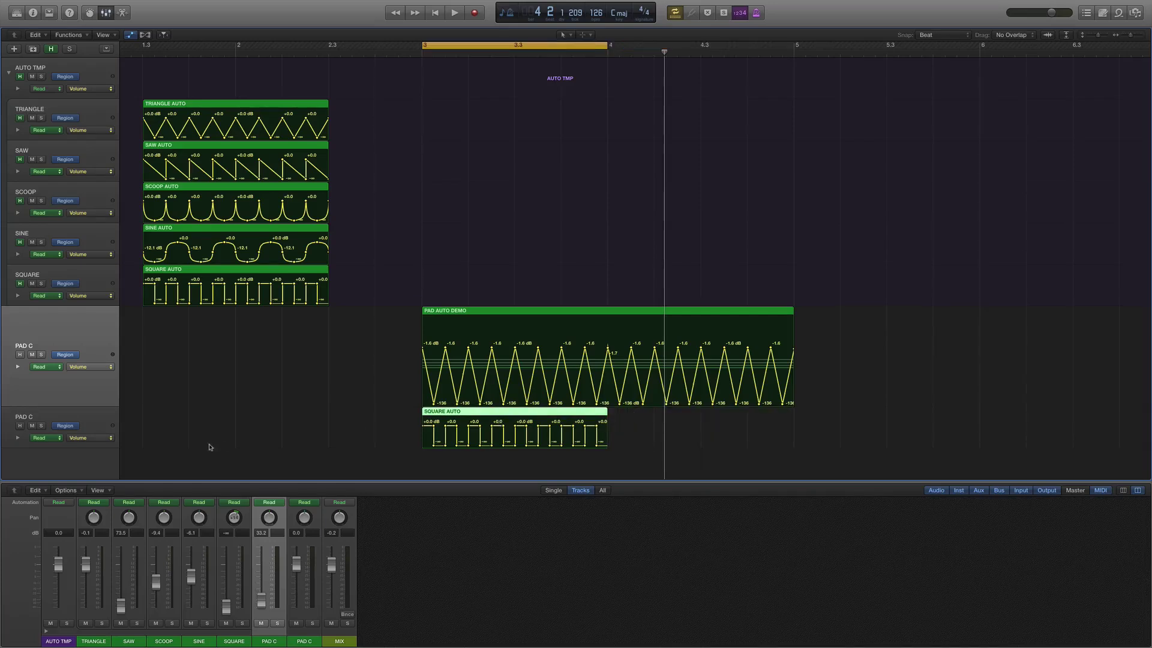
{"action": "left_click", "coordinate": [63, 429]}
{"action": "left_click", "coordinate": [76, 438]}
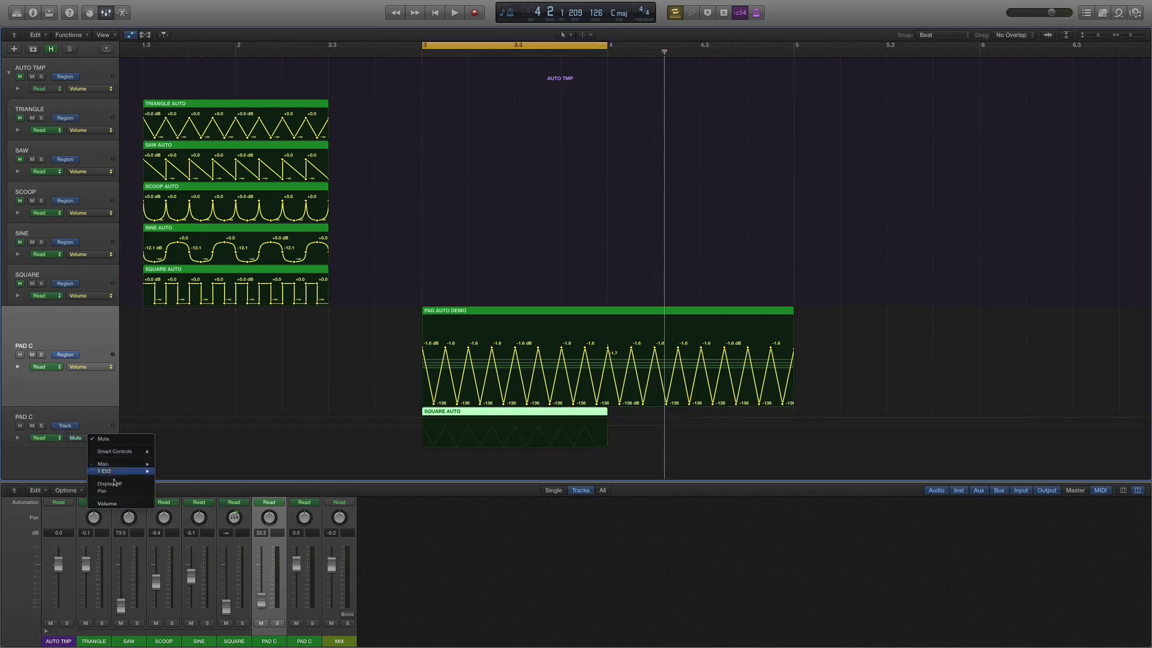
{"action": "left_click", "coordinate": [108, 504]}
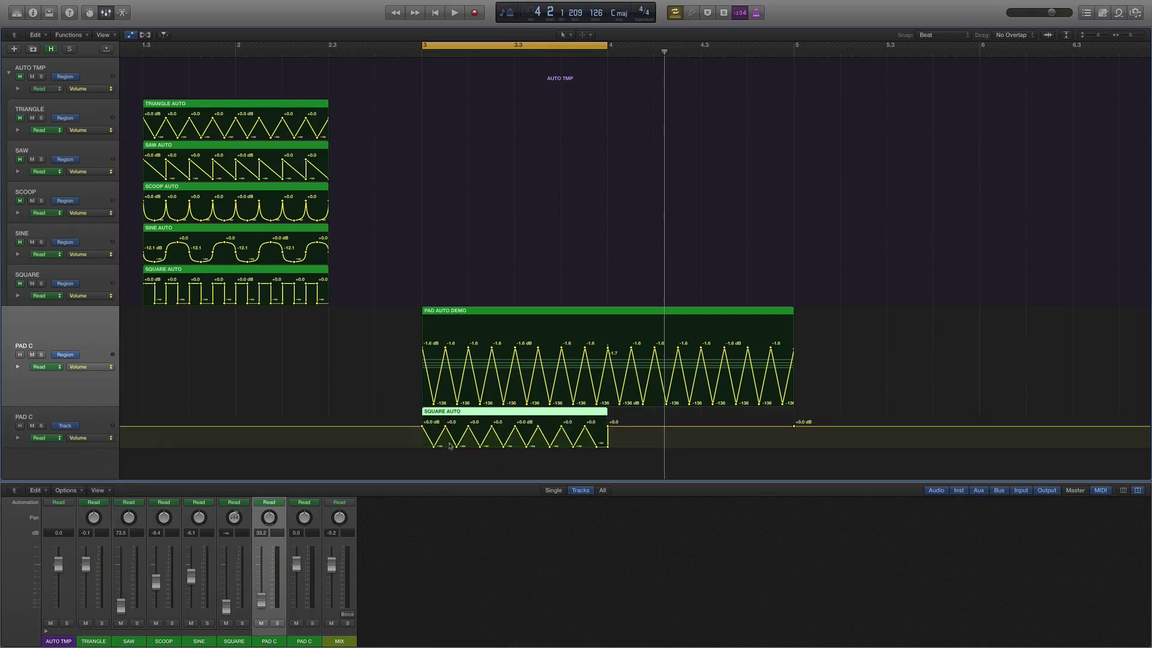
{"action": "key", "text": "super+z"}
{"action": "left_click", "coordinate": [83, 440]}
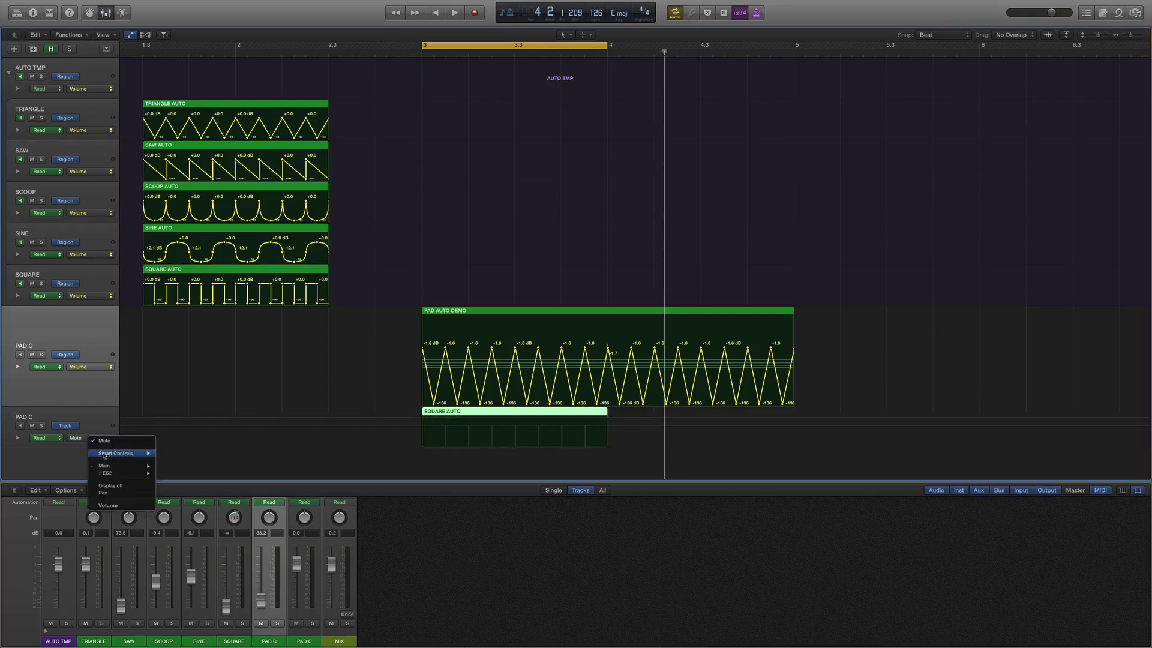
{"action": "left_click", "coordinate": [111, 486]}
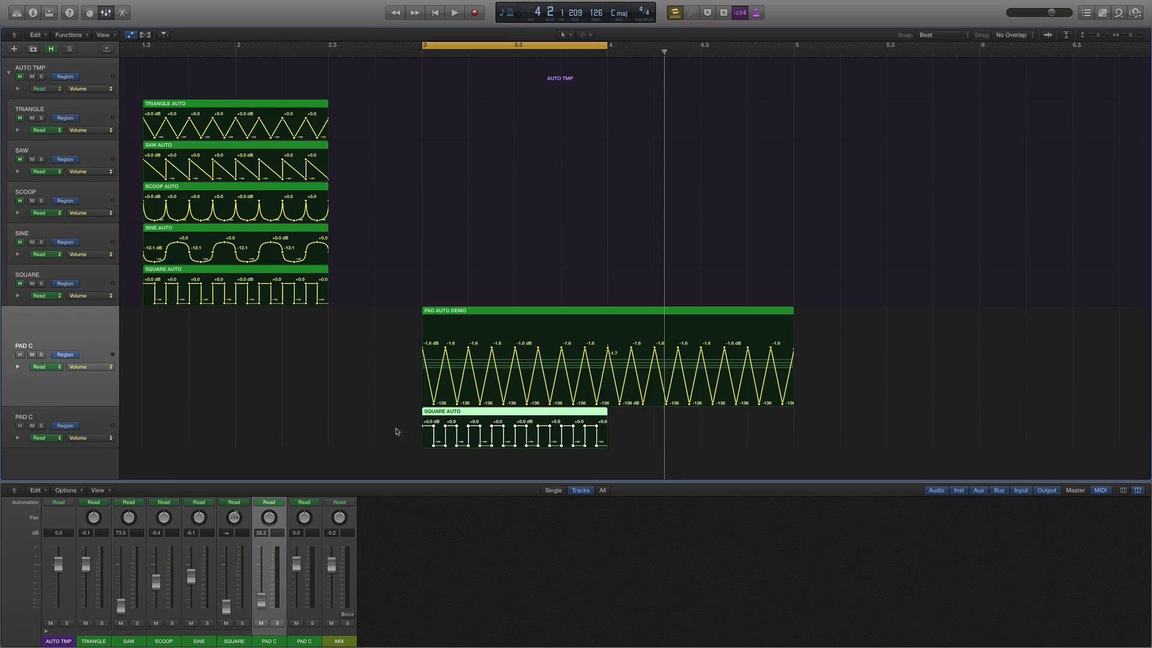
Convert the lower PAD C track's square volume automation to Mute and switch the track from region to track automation.
{"action": "left_click", "coordinate": [79, 439]}
{"action": "mouse_move", "coordinate": [138, 354]}
{"action": "left_click", "coordinate": [172, 376]}
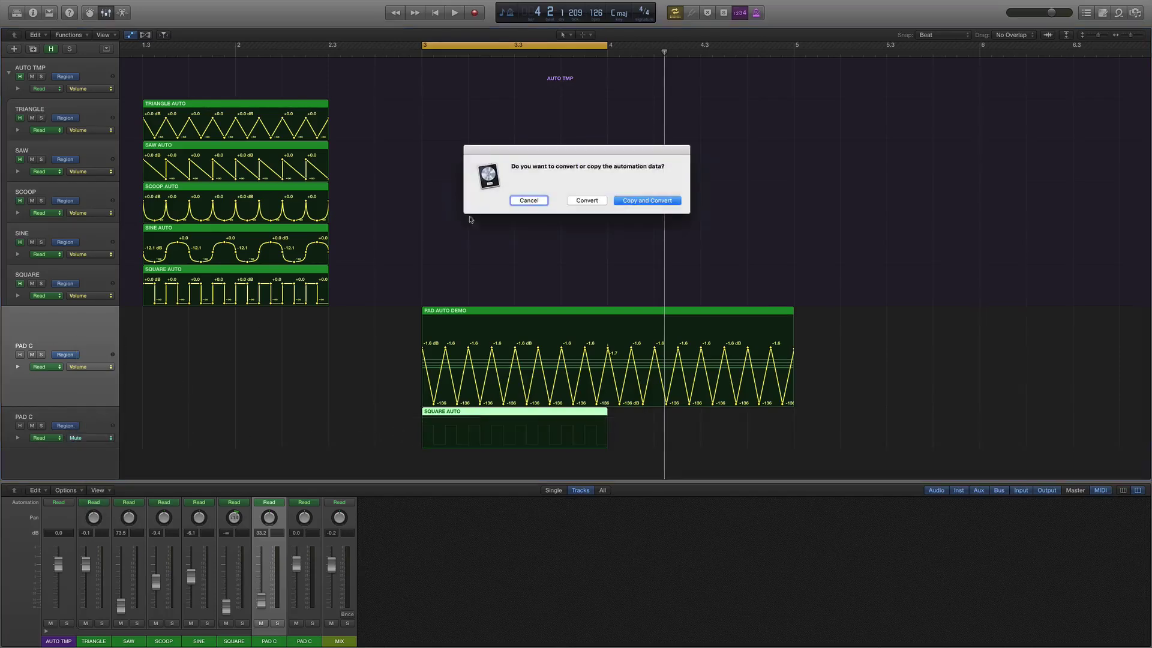
{"action": "left_click", "coordinate": [615, 201]}
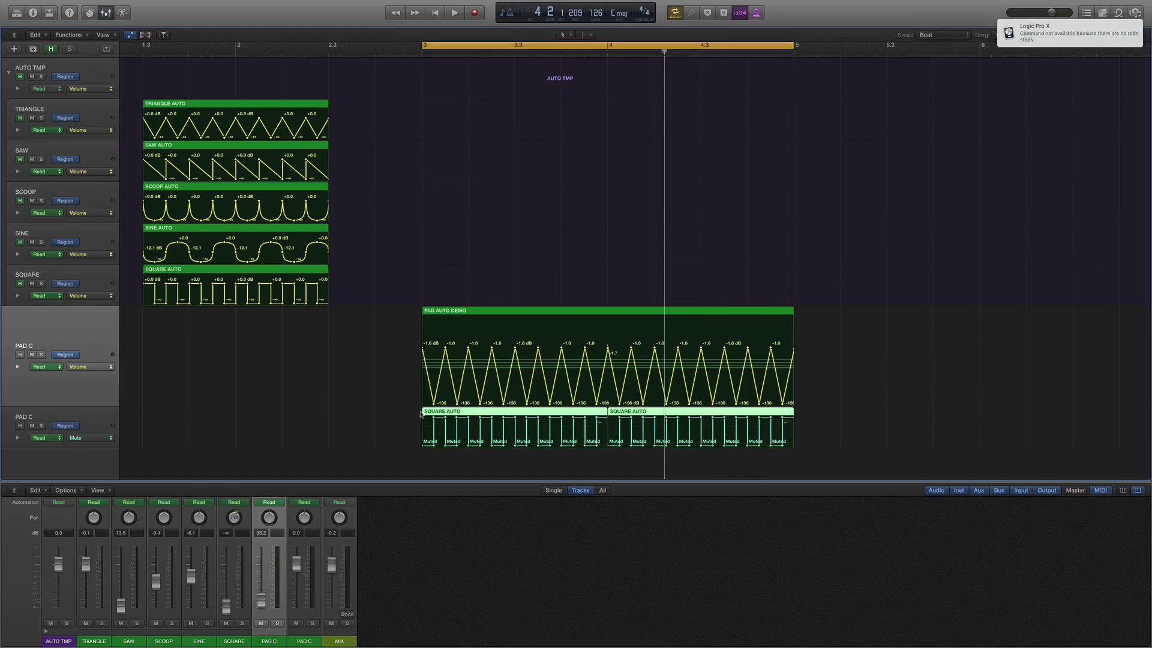
{"action": "left_click", "coordinate": [52, 426]}
{"action": "left_click", "coordinate": [93, 439]}
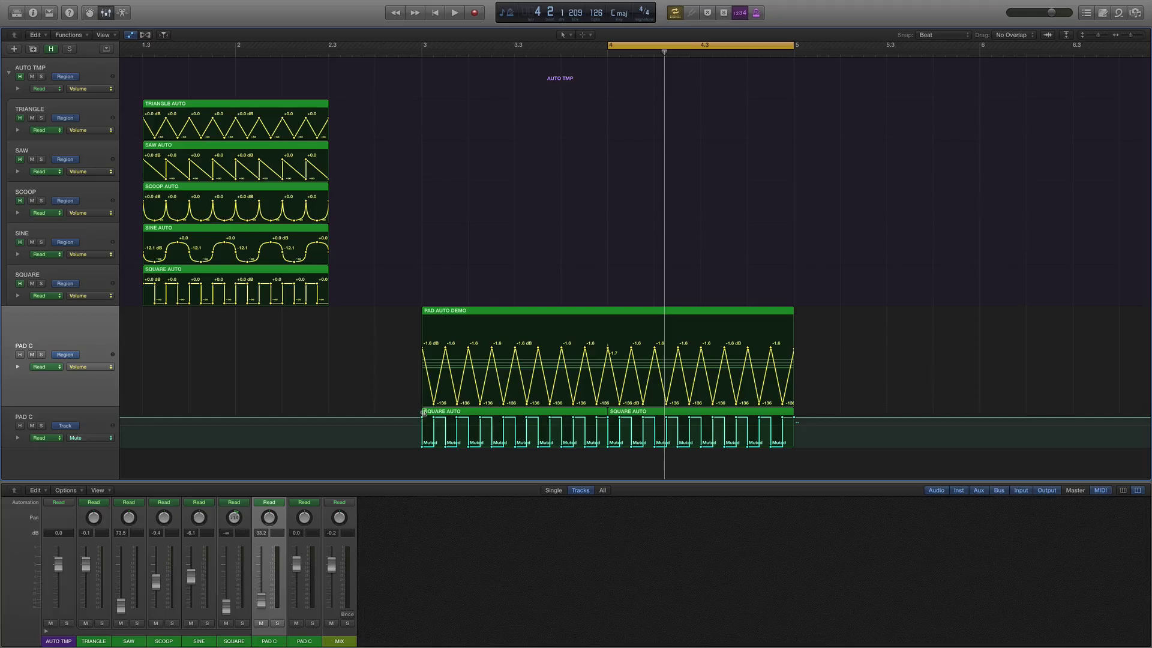
Add mute automation points just before bar 3 and just after bar 5 on the lower PAD C track.
{"action": "left_click", "coordinate": [410, 417]}
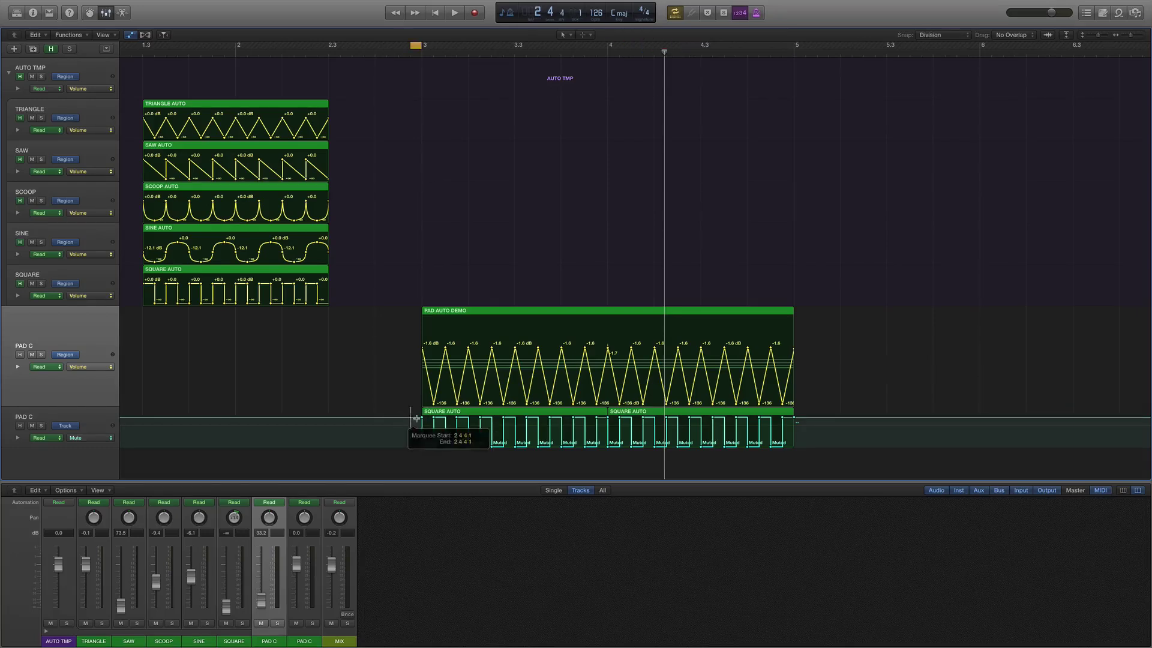
{"action": "left_click", "coordinate": [794, 420]}
{"action": "left_click_drag", "start_coordinate": [798, 419], "coordinate": [798, 449]}
{"action": "left_click", "coordinate": [806, 419]}
{"action": "key", "text": "super+z"}
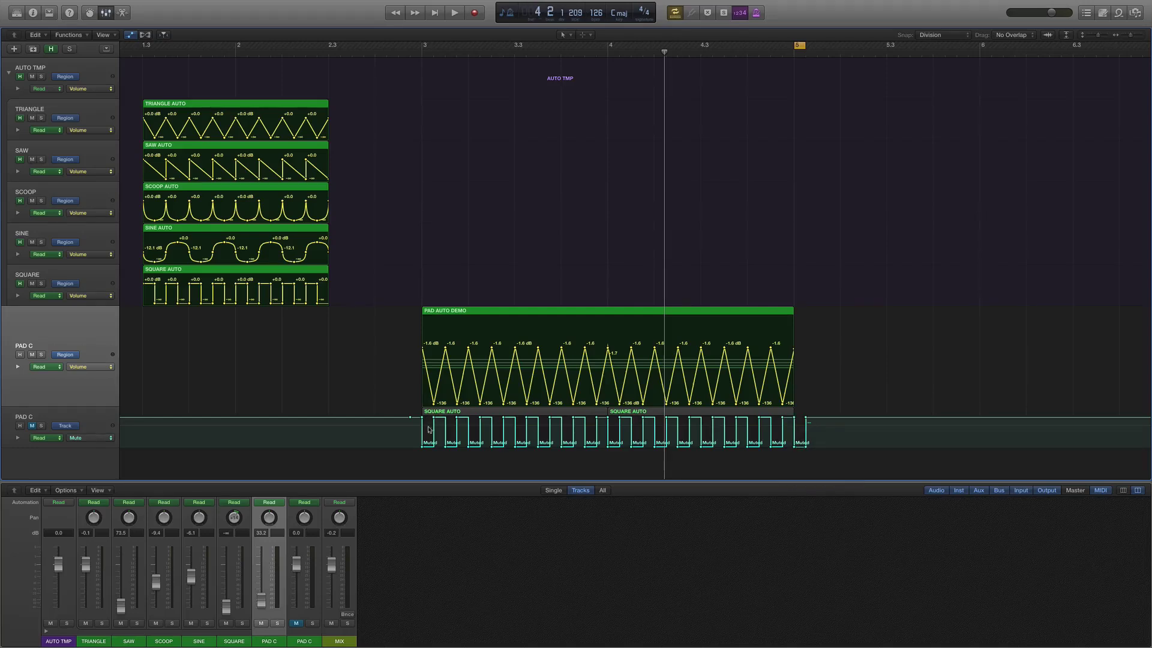
Copy all the lower PAD C track's mute points, and reveal a second automation lane set to Mute on the upper PAD C track.
{"action": "left_click_drag", "start_coordinate": [811, 438], "coordinate": [816, 438]}
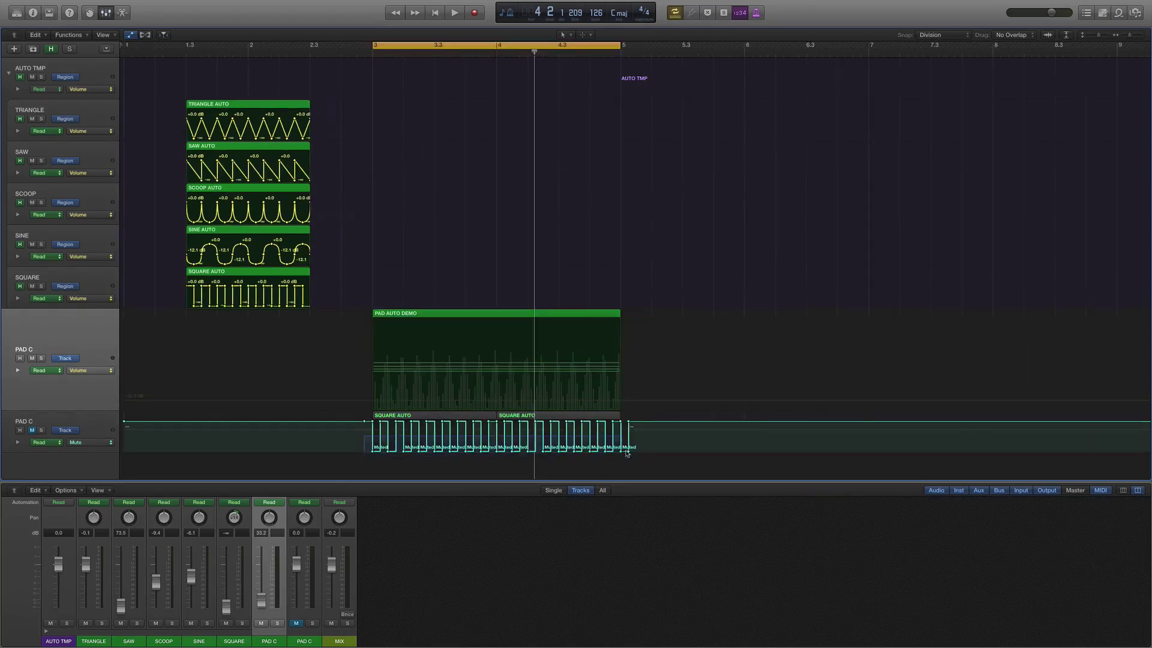
{"action": "left_click", "coordinate": [628, 453]}
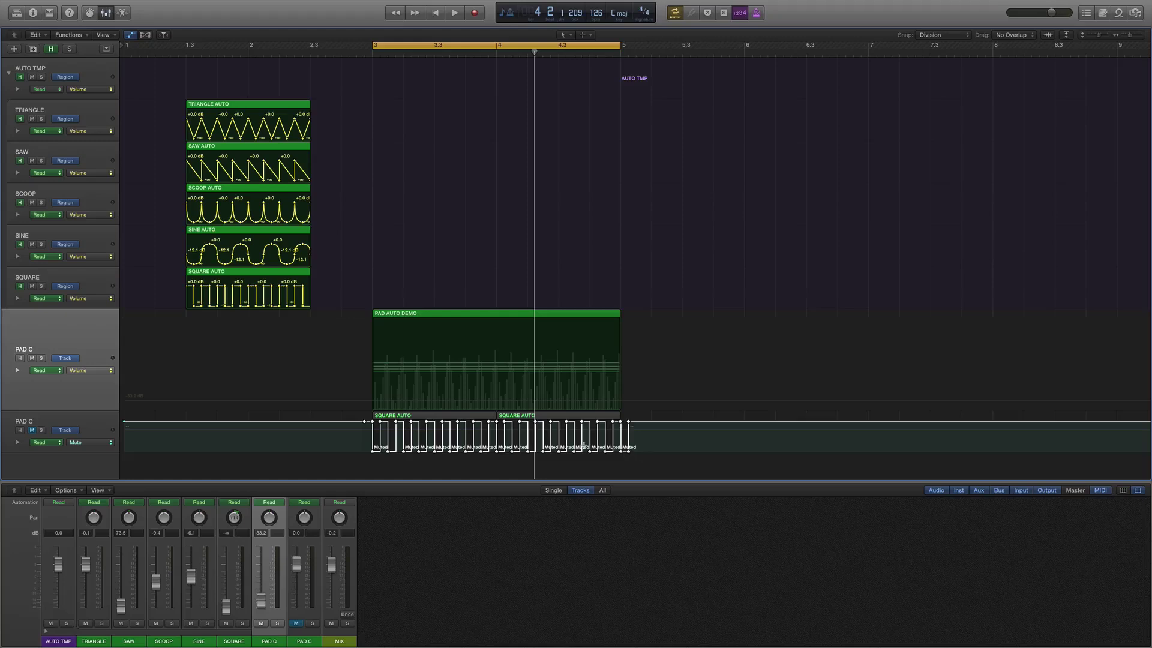
{"action": "left_click", "coordinate": [91, 372]}
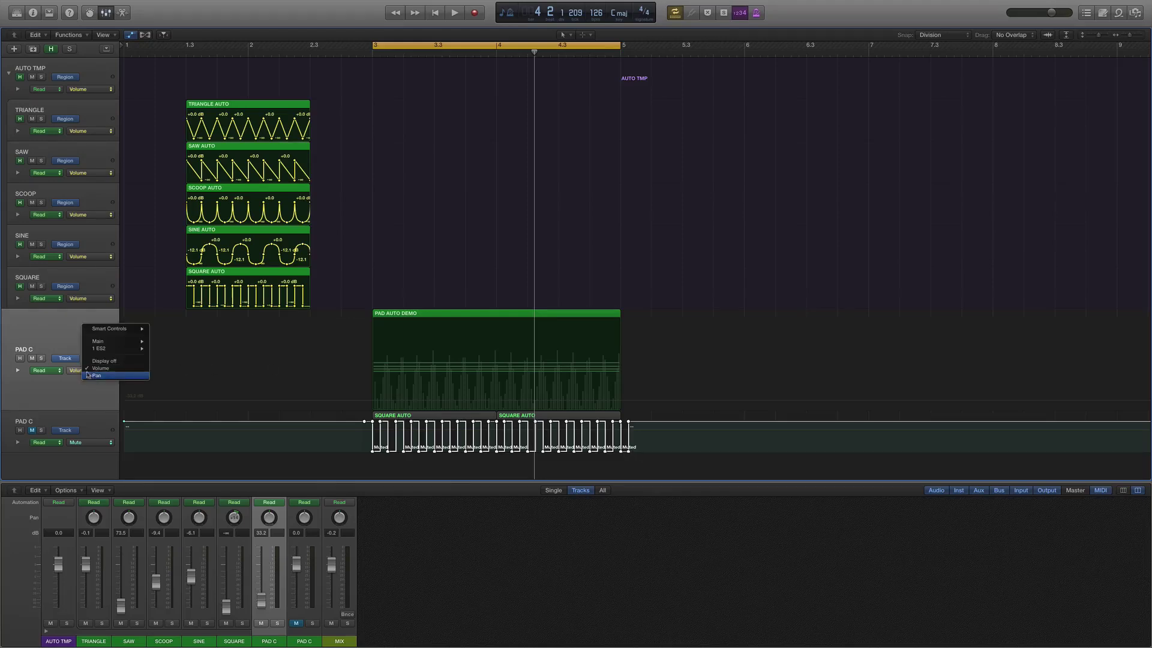
{"action": "left_click", "coordinate": [21, 398]}
{"action": "left_click", "coordinate": [18, 371]}
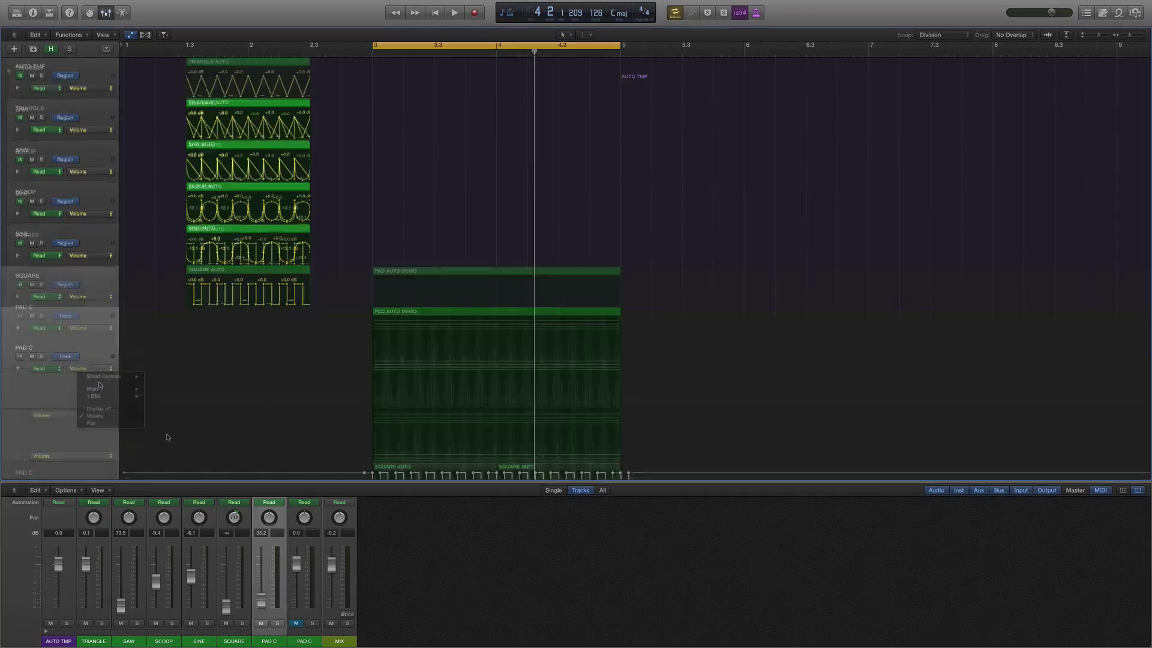
{"action": "mouse_move", "coordinate": [115, 391]}
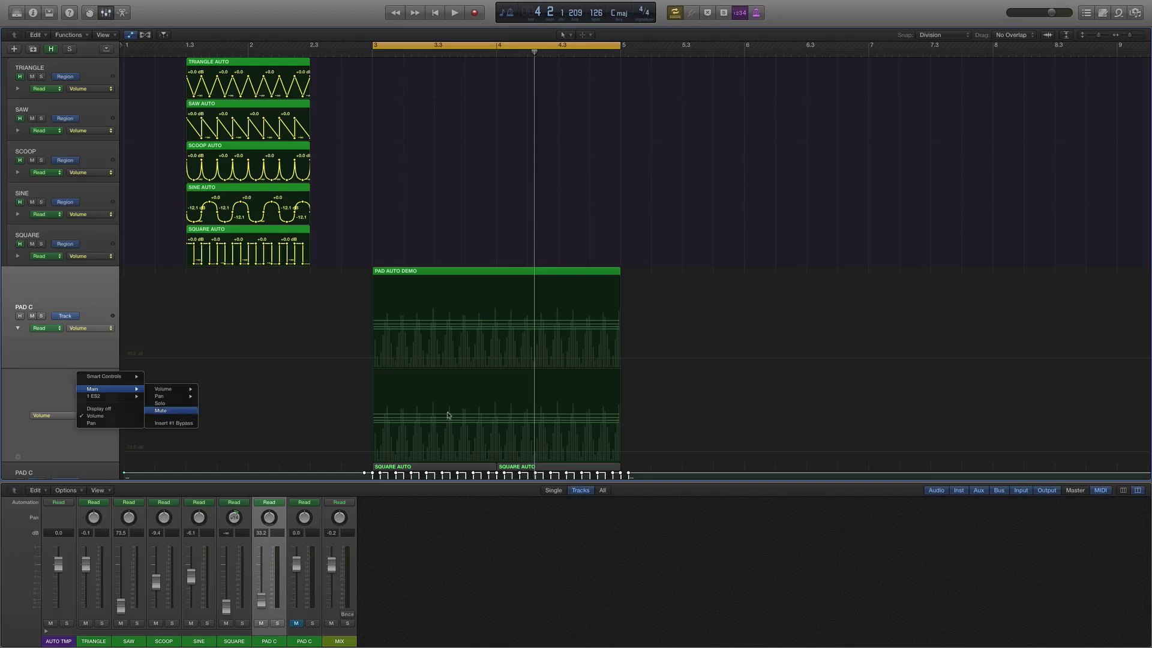
{"action": "left_click", "coordinate": [175, 411]}
Paste the copied mute points into the upper PAD C track's Mute lane, starting just before bar 3.
{"action": "key", "text": "super+v"}
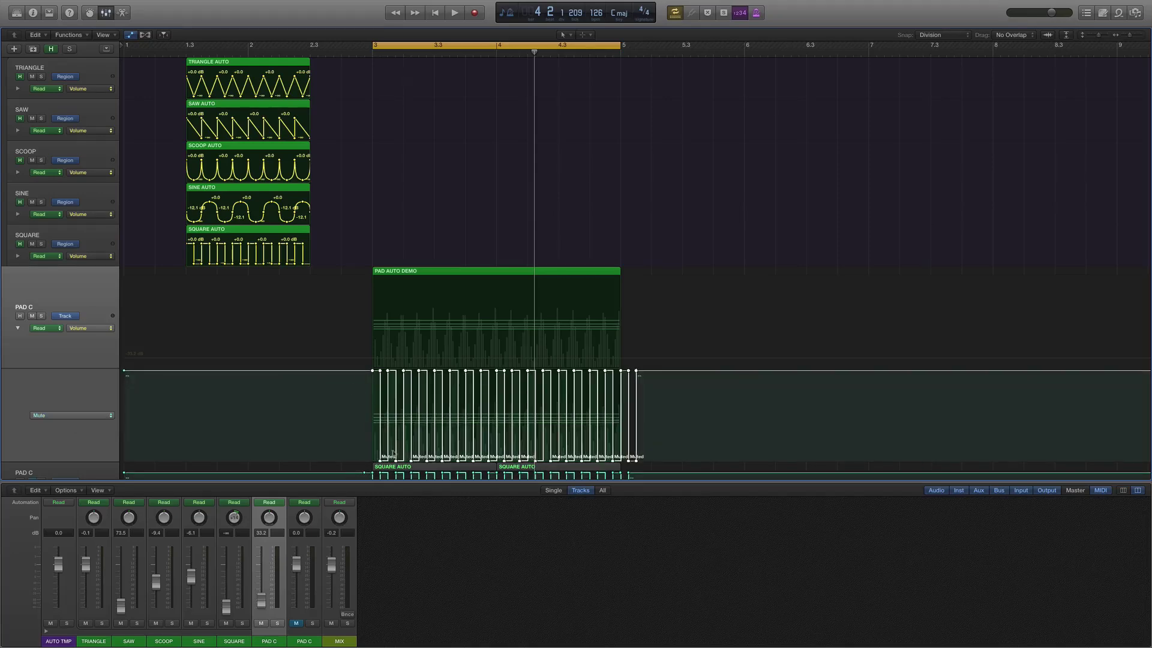
{"action": "scroll", "coordinate": [364, 333], "scroll_direction": "down", "scroll_amount": 2}
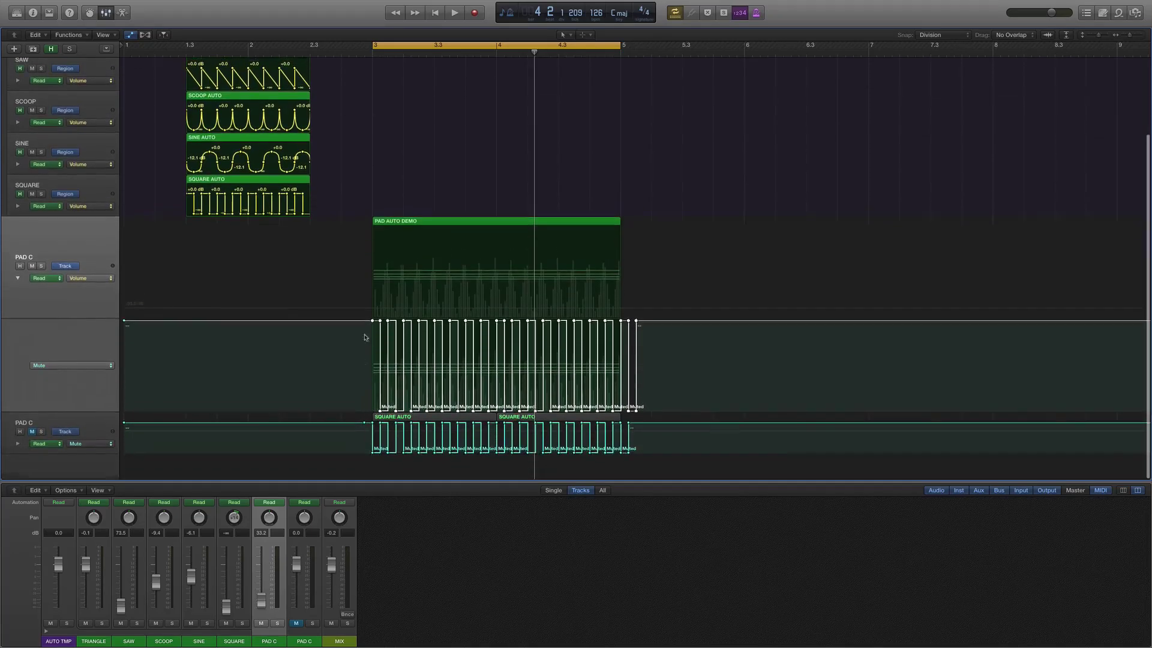
{"action": "left_click", "coordinate": [363, 327], "text": "super"}
{"action": "key", "text": "super+v"}
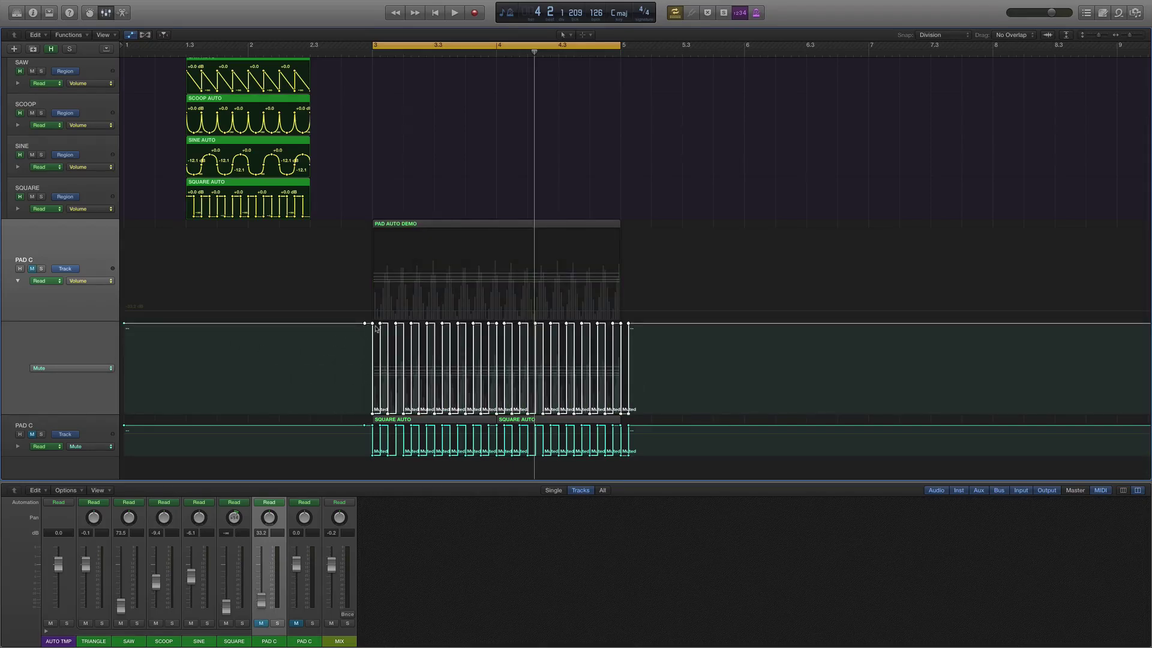
Play back the PAD AUTO DEMO region with its mute automation and deselect the automation points.
{"action": "key", "text": "space"}
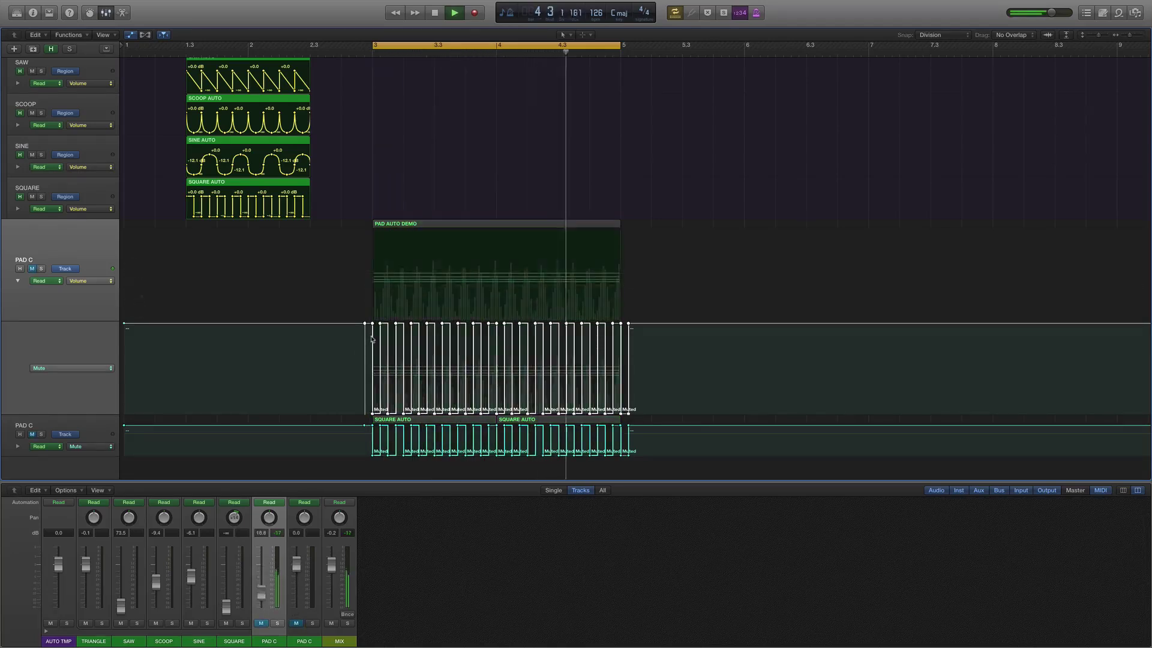
{"action": "key", "text": "space"}
{"action": "left_click", "coordinate": [350, 351]}
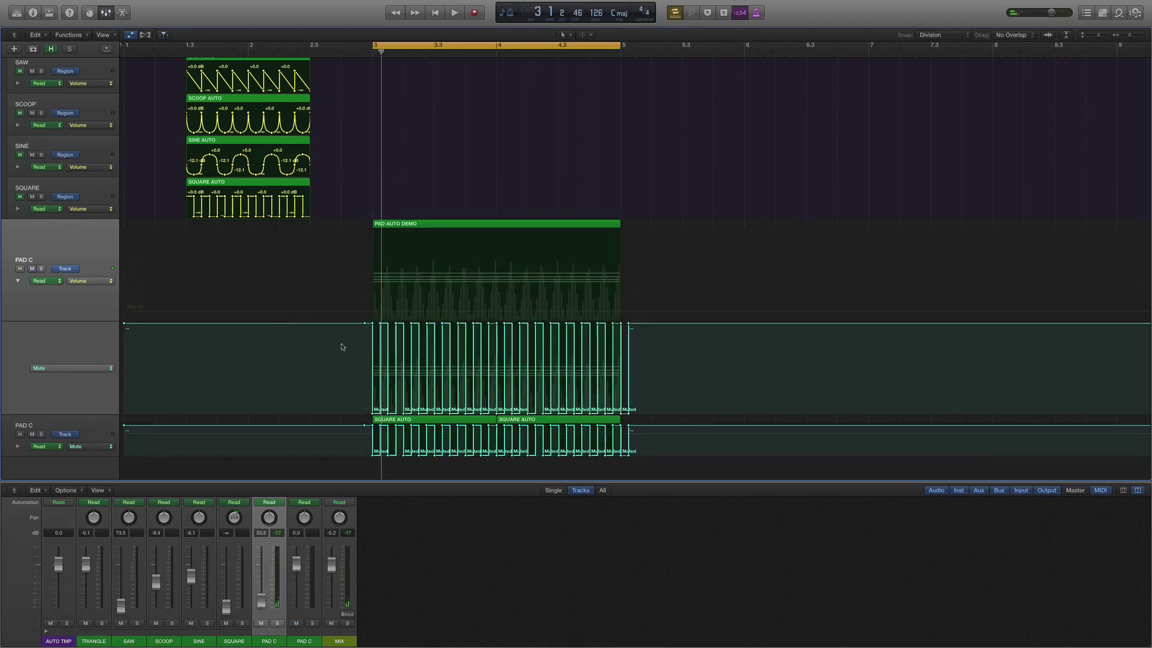
Move the upper PAD C track's automation to region automation, accepting the data-loss warning, and play back the result.
{"action": "left_click", "coordinate": [64, 268]}
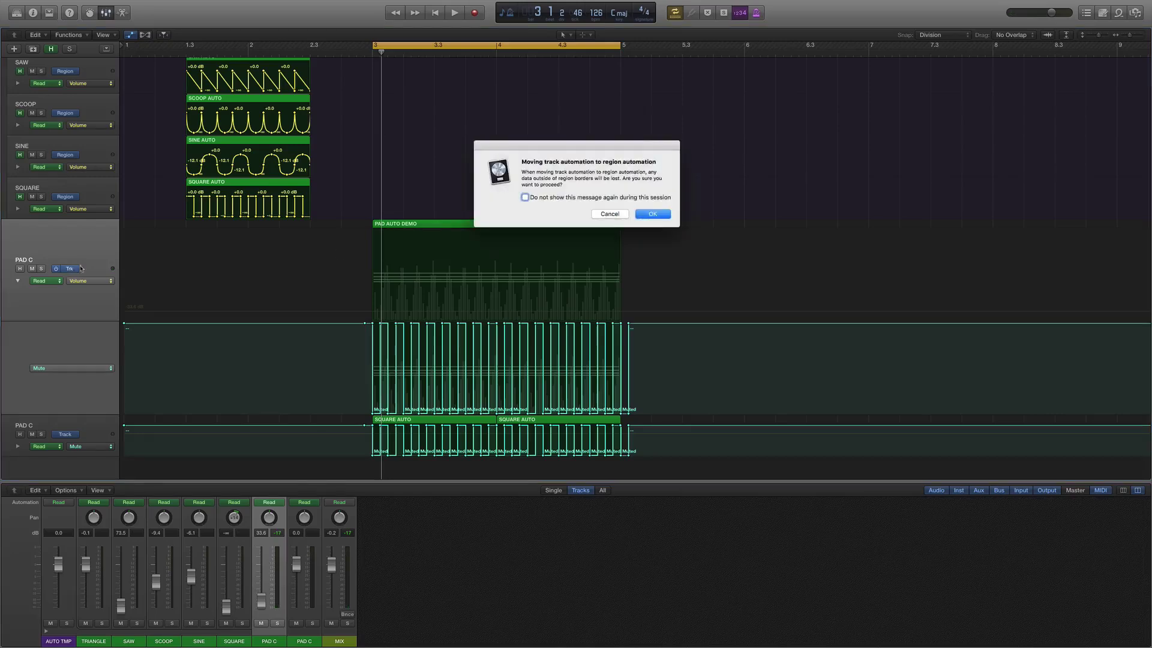
{"action": "left_click", "coordinate": [653, 214]}
{"action": "key", "text": "space"}
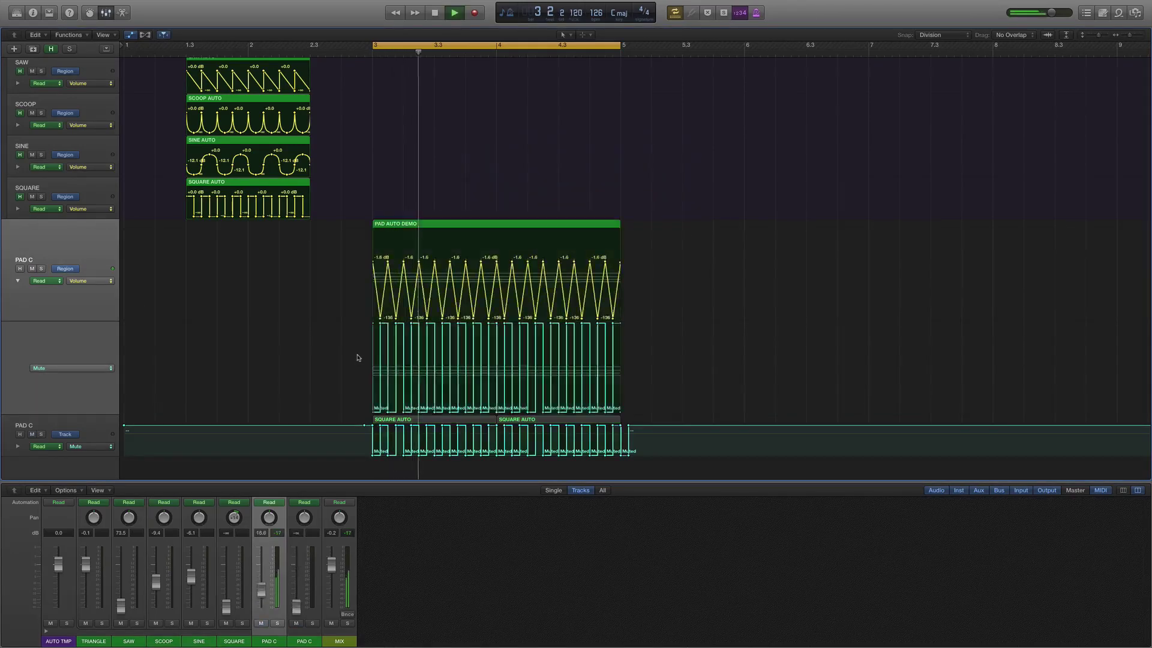
{"action": "key", "text": "space"}
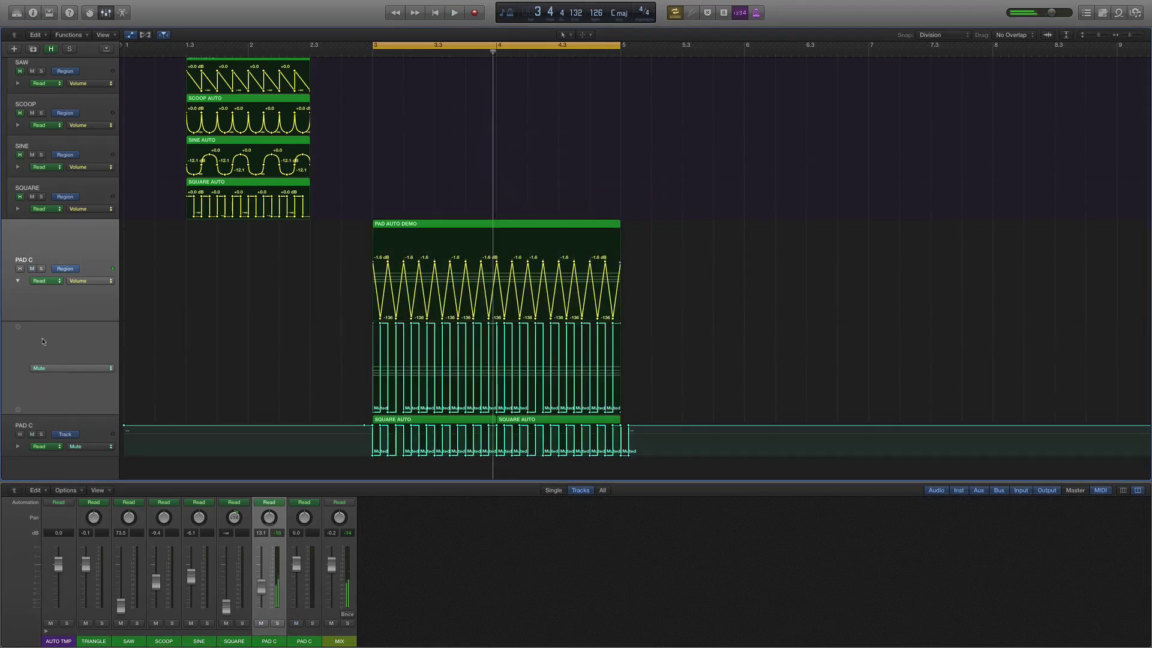
Split the upper PAD C track's PAD AUTO DEMO region at bar 4, splitting the notes that cross the cut.
{"action": "left_click", "coordinate": [67, 359]}
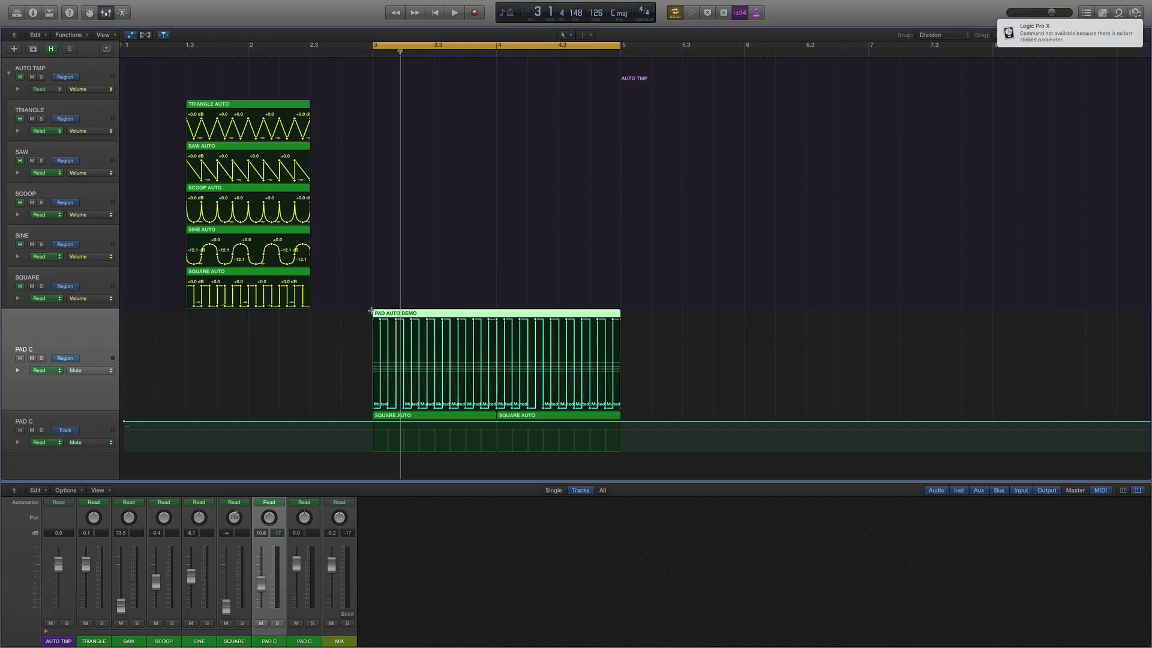
{"action": "left_click", "coordinate": [370, 311]}
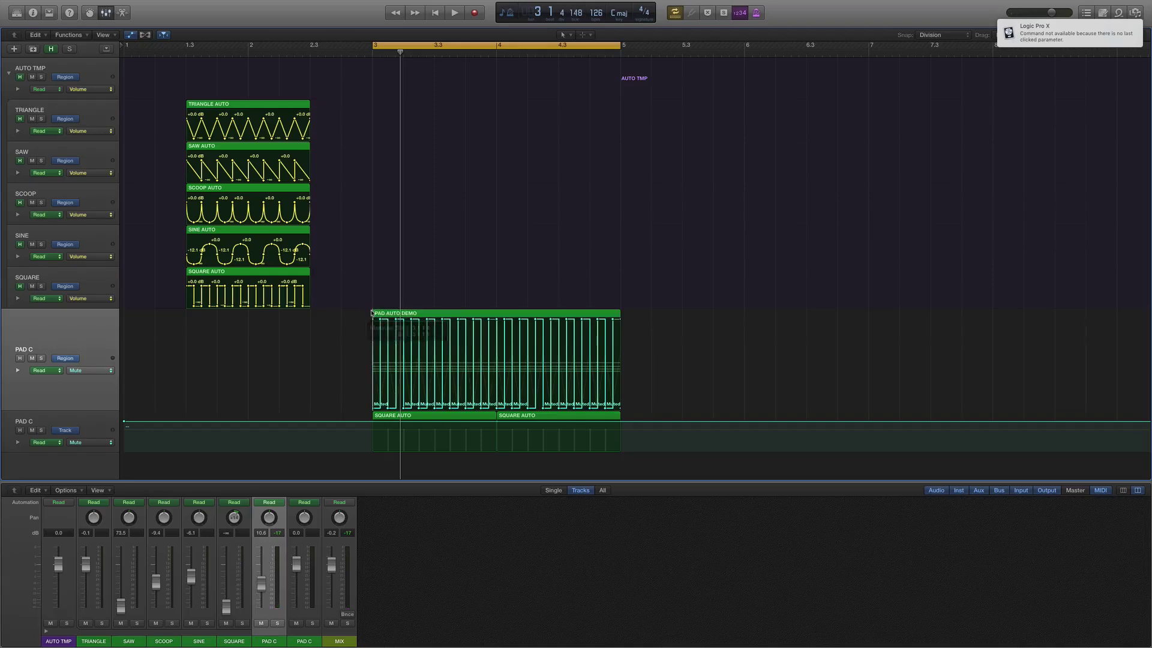
{"action": "key", "text": "a"}
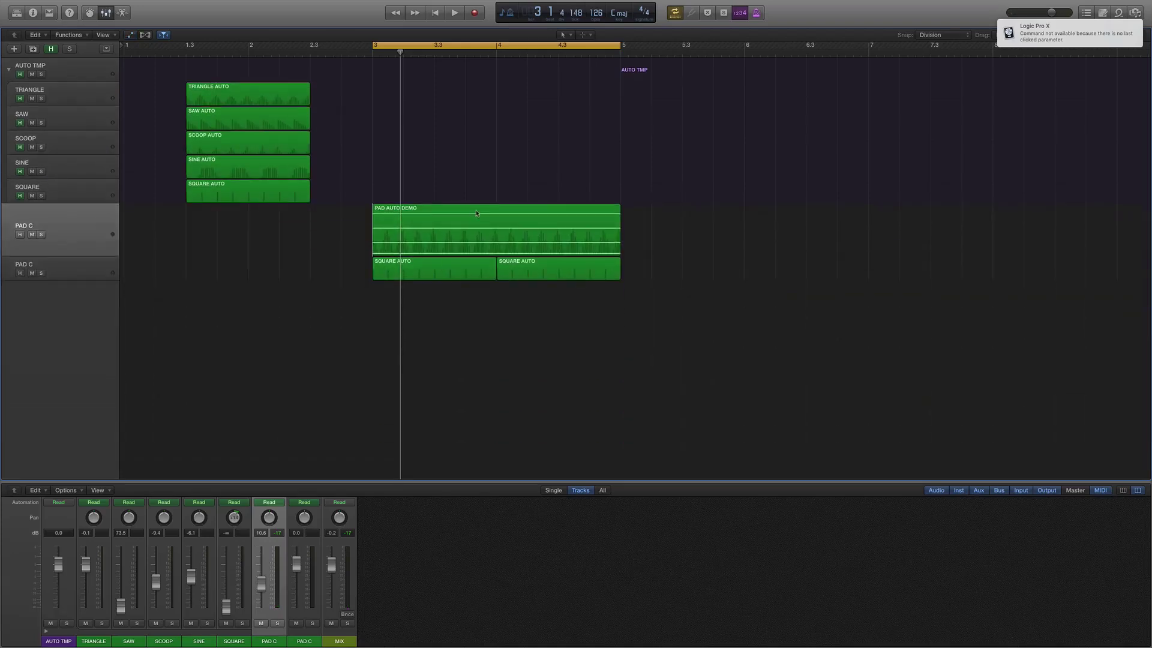
{"action": "double_click", "coordinate": [498, 218], "text": "super"}
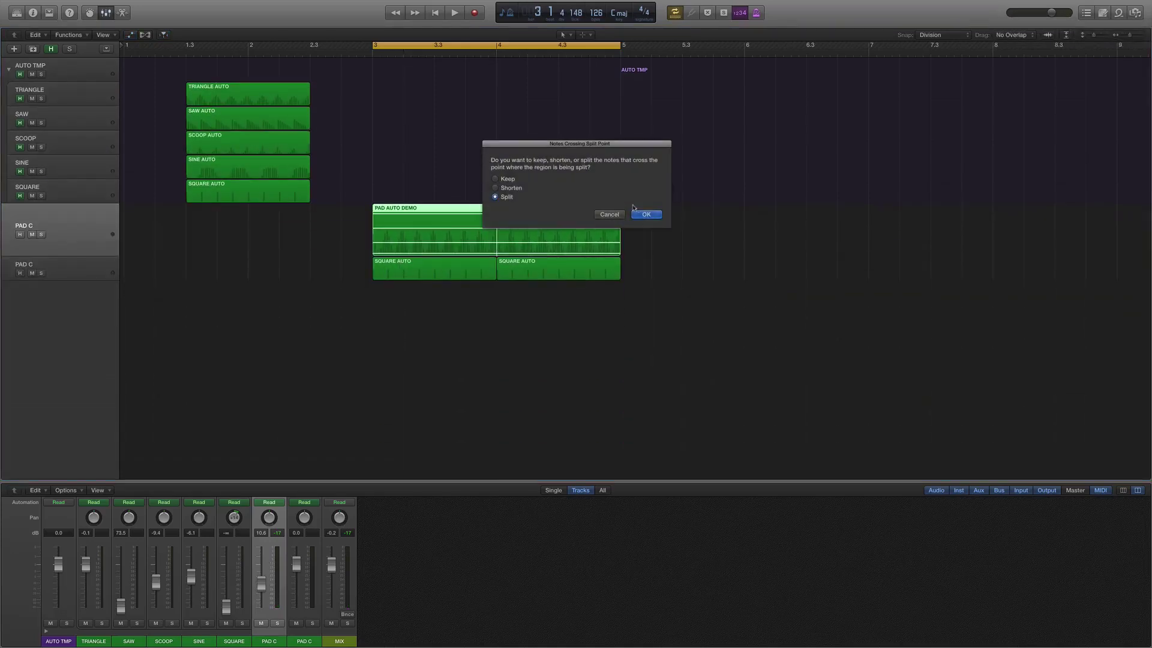
{"action": "left_click", "coordinate": [643, 214]}
Compress the first PAD AUTO DEMO region to half a bar and repeat it to fill bar 3.
{"action": "left_click_drag", "start_coordinate": [473, 249], "coordinate": [410, 249]}
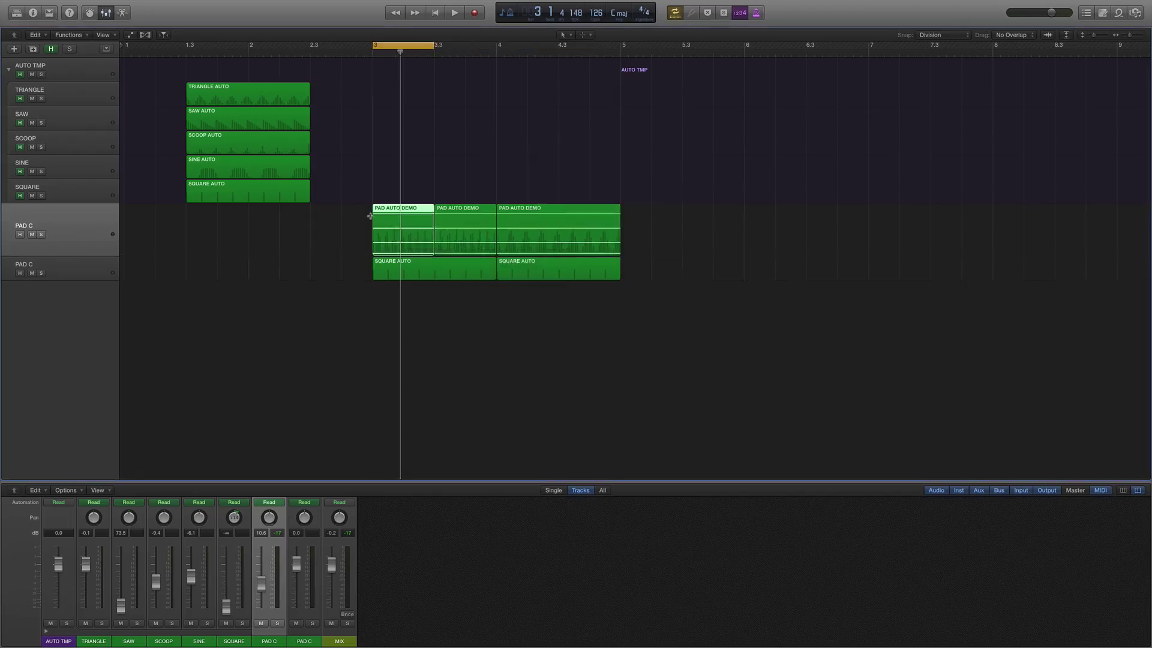
{"action": "left_click", "coordinate": [373, 220], "text": "super"}
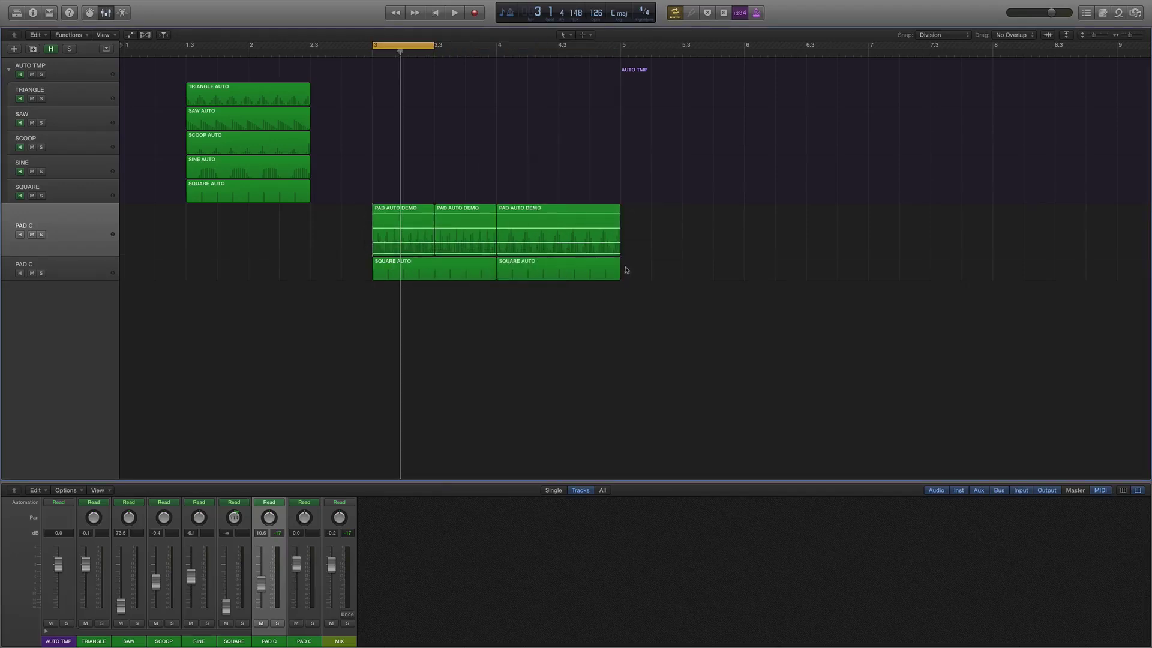
Set the cycle range to bars 3 to 5 and play it back while toggling mute on the upper PAD C track.
{"action": "left_click_drag", "start_coordinate": [627, 269], "coordinate": [474, 267]}
{"action": "key", "text": "super+u"}
{"action": "key", "text": "space"}
{"action": "key", "text": "m"}
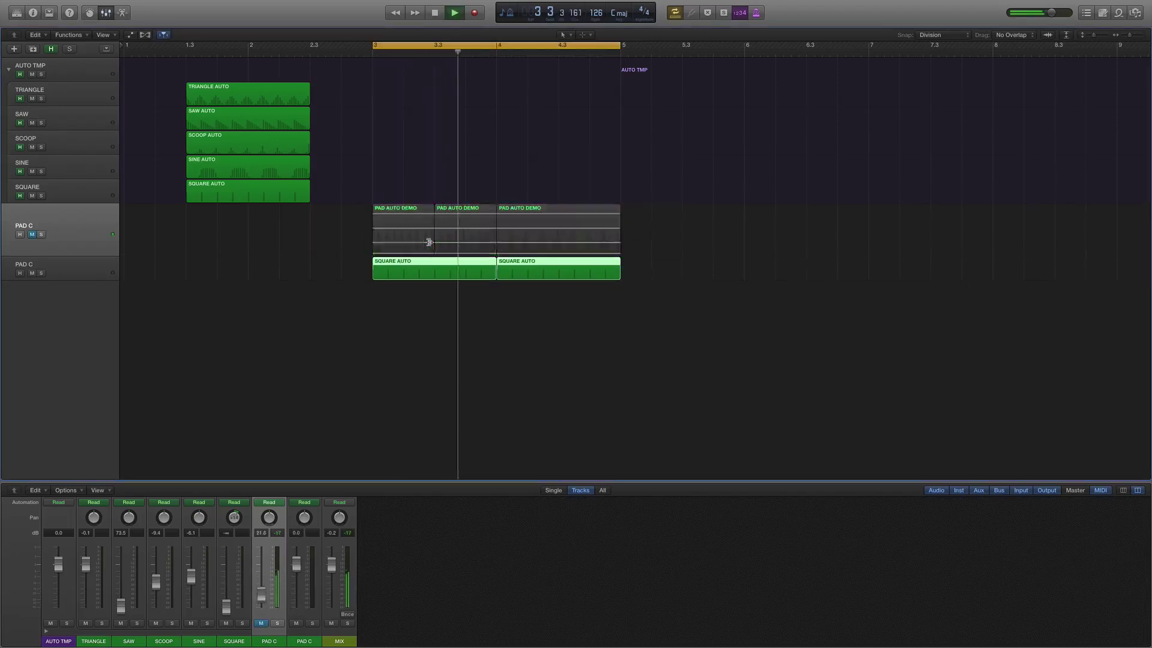
{"action": "key", "text": "ctrl+m"}
{"action": "key", "text": "ctrl+m"}
{"action": "key", "text": "ctrl+m"}
{"action": "key", "text": "space"}
Select all mute points in the three PAD AUTO DEMO regions and convert them to Main Pan automation.
{"action": "key", "text": "a"}
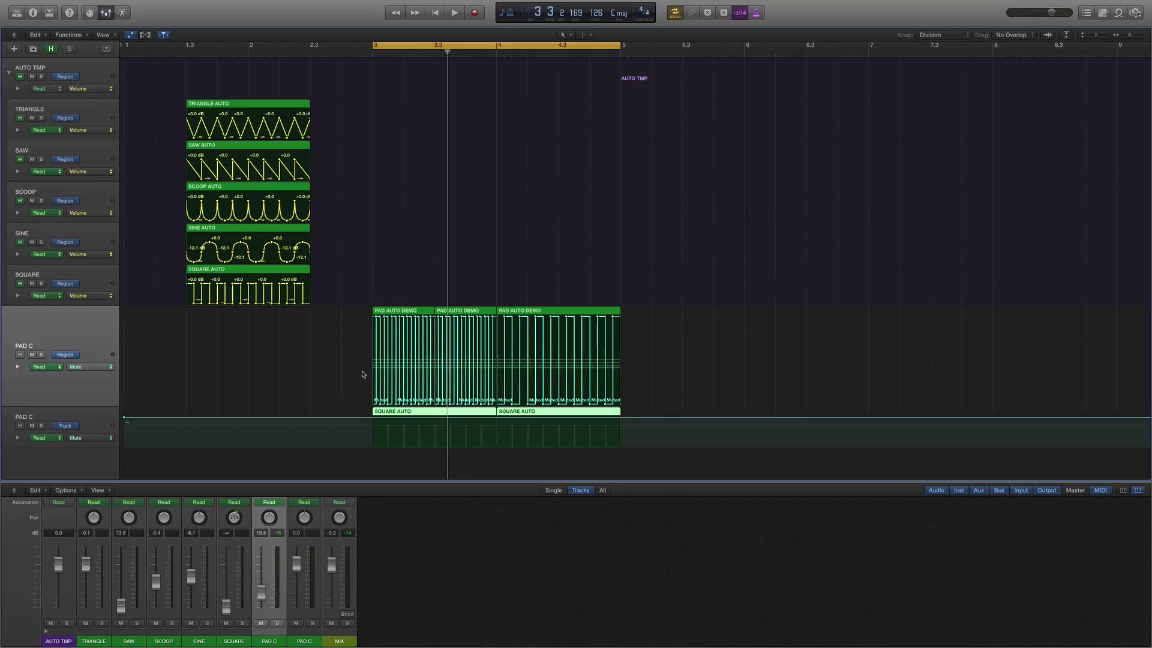
{"action": "left_click_drag", "start_coordinate": [364, 341], "coordinate": [630, 391]}
{"action": "left_click", "coordinate": [70, 354]}
{"action": "left_click", "coordinate": [68, 354]}
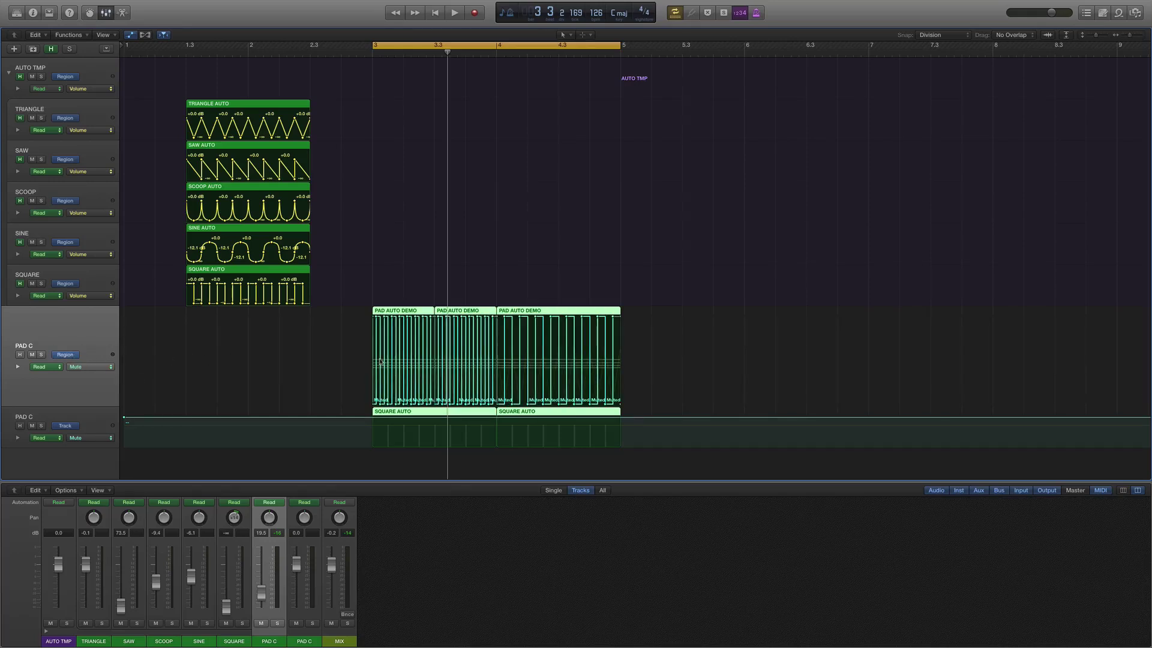
{"action": "left_click_drag", "start_coordinate": [359, 355], "coordinate": [676, 385]}
{"action": "key", "text": "z"}
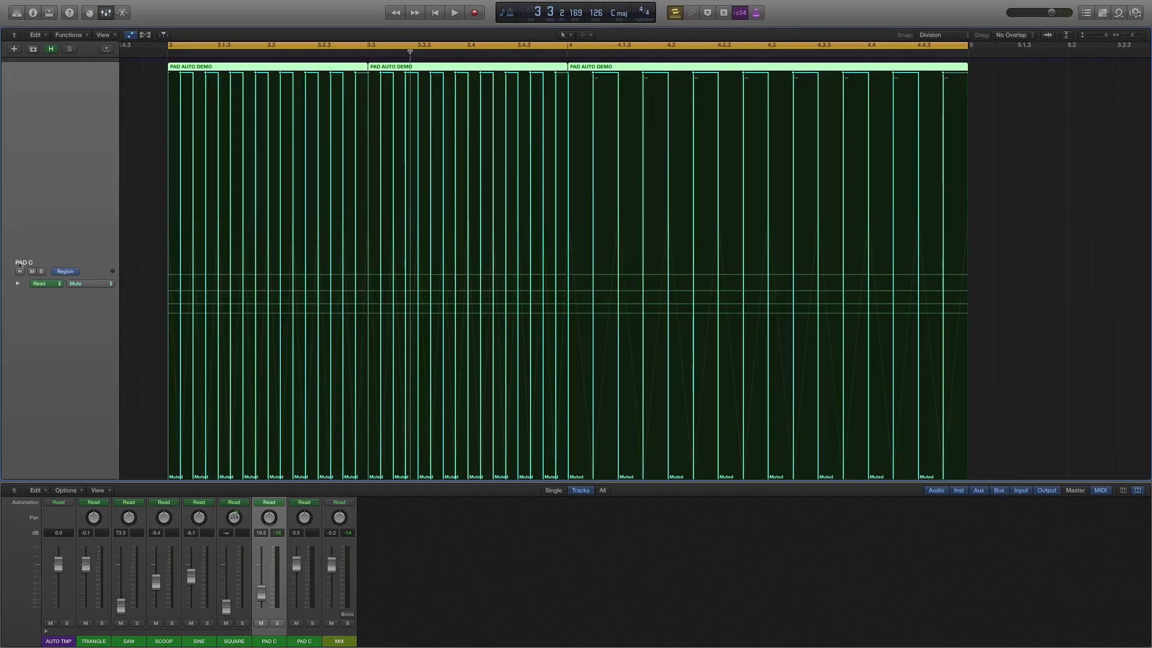
{"action": "left_click_drag", "start_coordinate": [151, 283], "coordinate": [1042, 292]}
{"action": "scroll", "coordinate": [918, 291], "scroll_direction": "down", "scroll_amount": 5}
{"action": "left_click", "coordinate": [84, 153]}
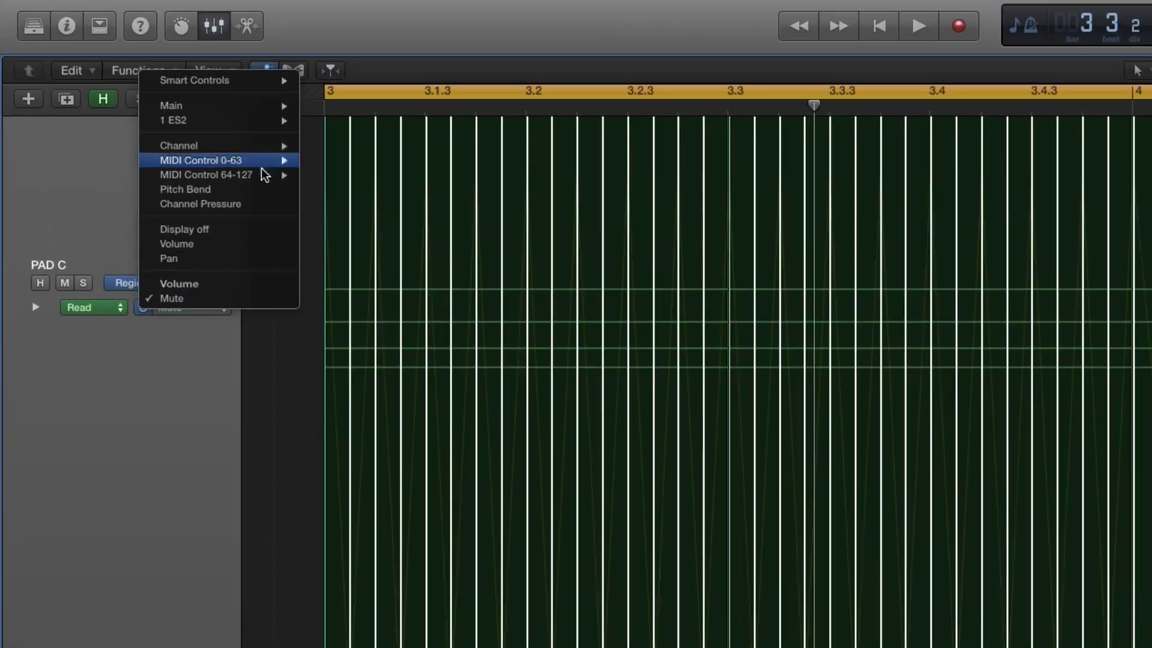
{"action": "mouse_move", "coordinate": [253, 107]}
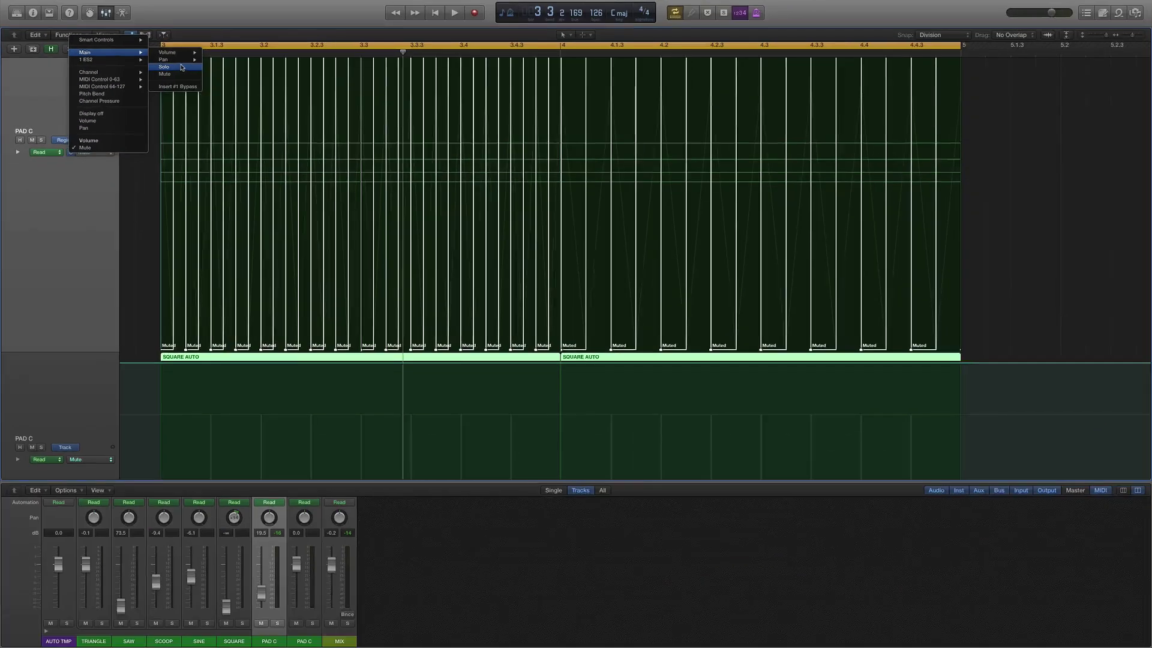
{"action": "left_click", "coordinate": [163, 60]}
Play back the PAD AUTO DEMO regions with the pan automation.
{"action": "scroll", "coordinate": [133, 226], "scroll_direction": "down", "scroll_amount": 3}
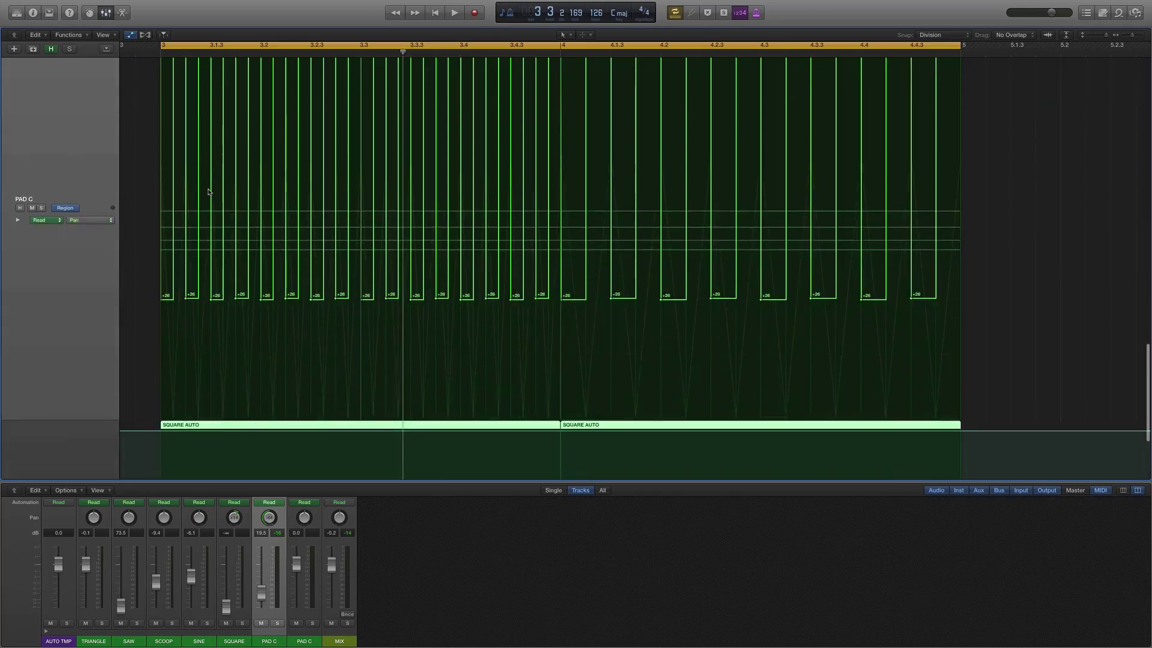
{"action": "key", "text": "space"}
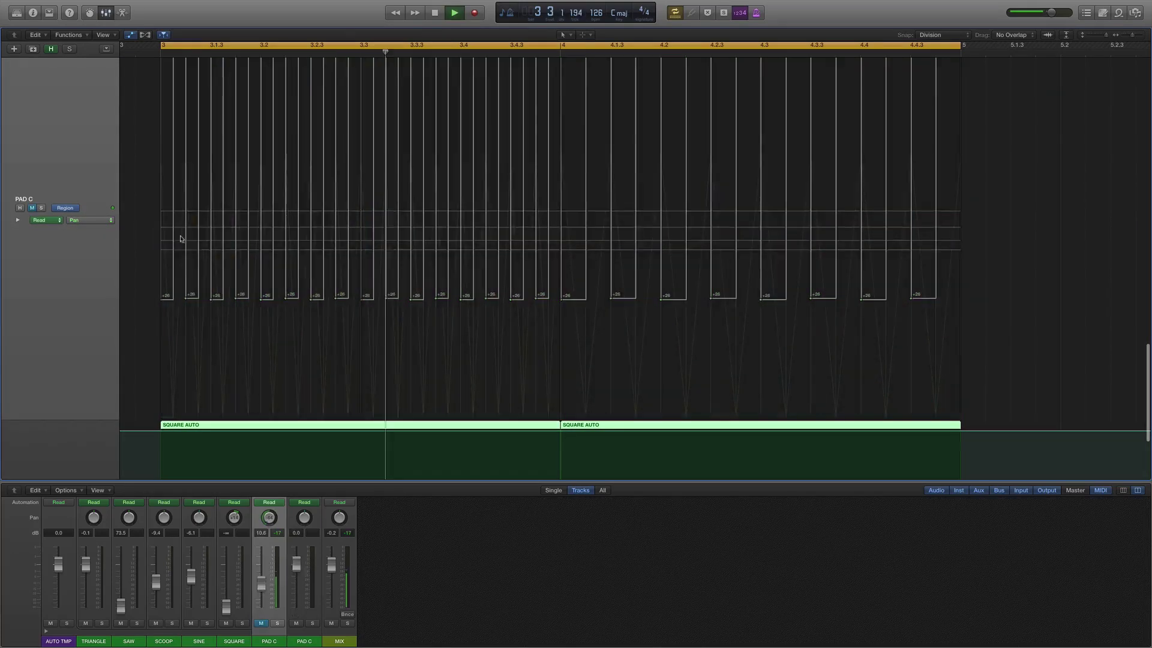
{"action": "key", "text": "space"}
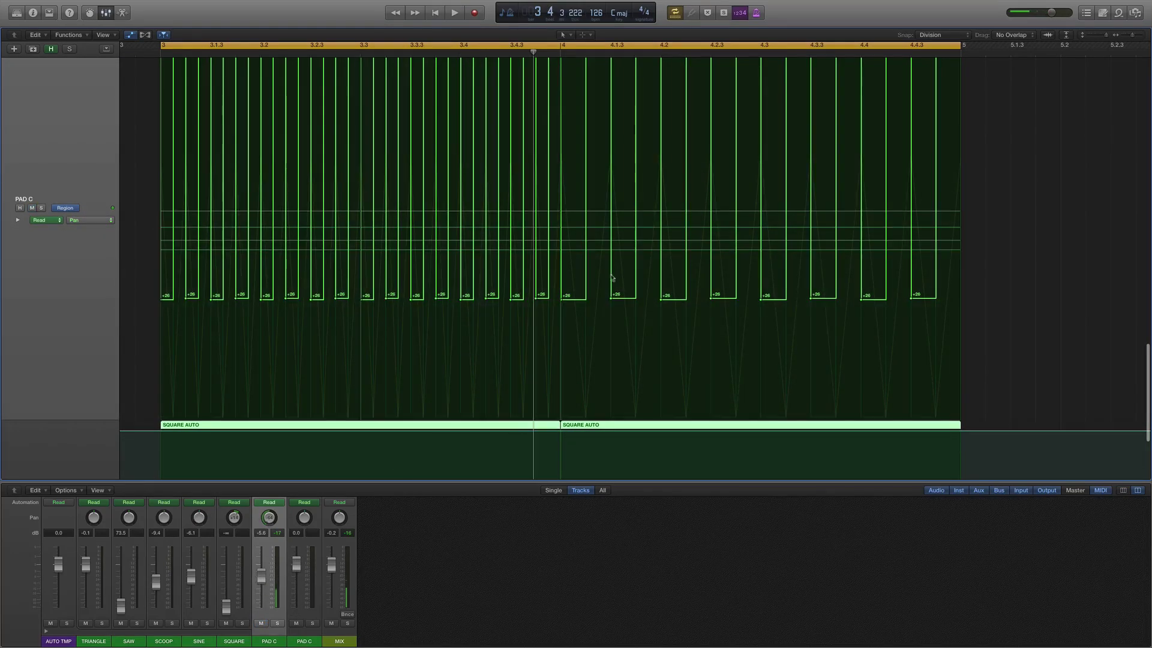
{"action": "key", "text": "space"}
{"action": "key", "text": "ctrl+m"}
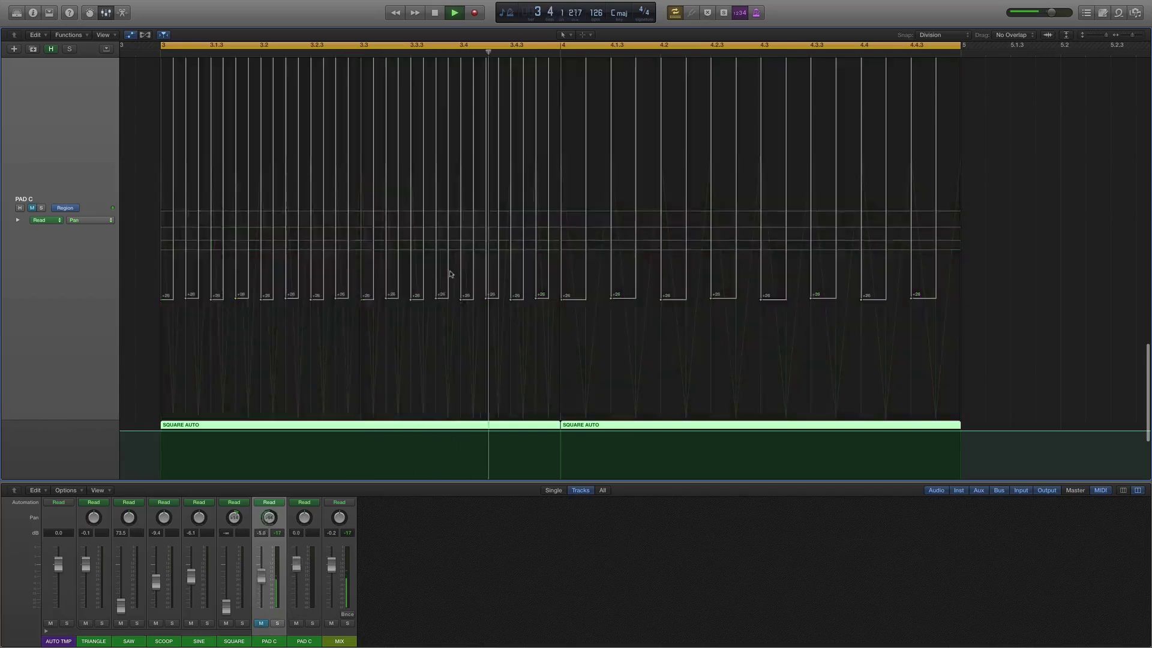
{"action": "key", "text": "space"}
Pull the low pan points in the first two PAD AUTO DEMO regions to +63 and play back the result.
{"action": "left_click_drag", "start_coordinate": [158, 306], "coordinate": [542, 311]}
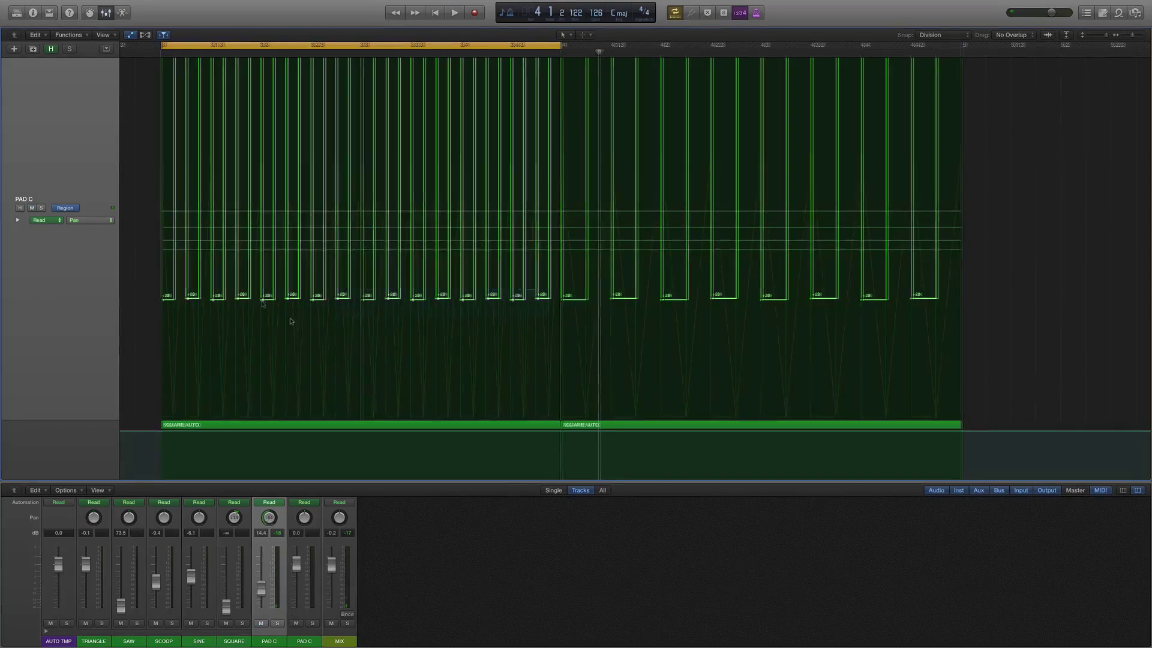
{"action": "left_click_drag", "start_coordinate": [238, 296], "coordinate": [291, 449]}
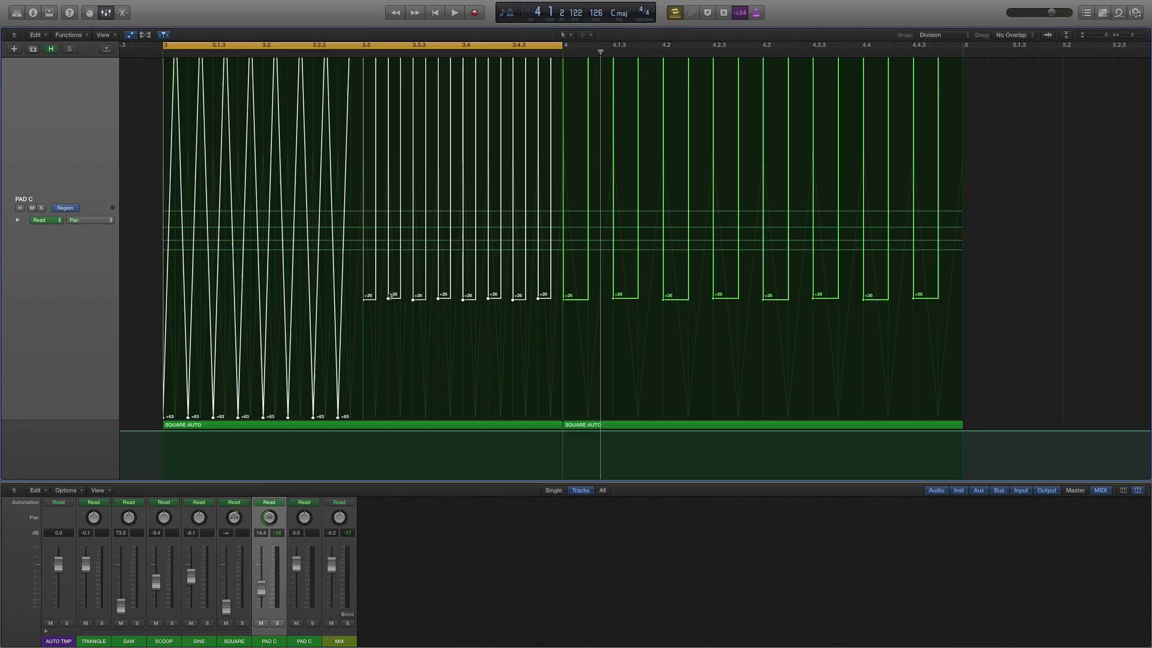
{"action": "left_click_drag", "start_coordinate": [363, 300], "coordinate": [365, 468]}
{"action": "key", "text": "space"}
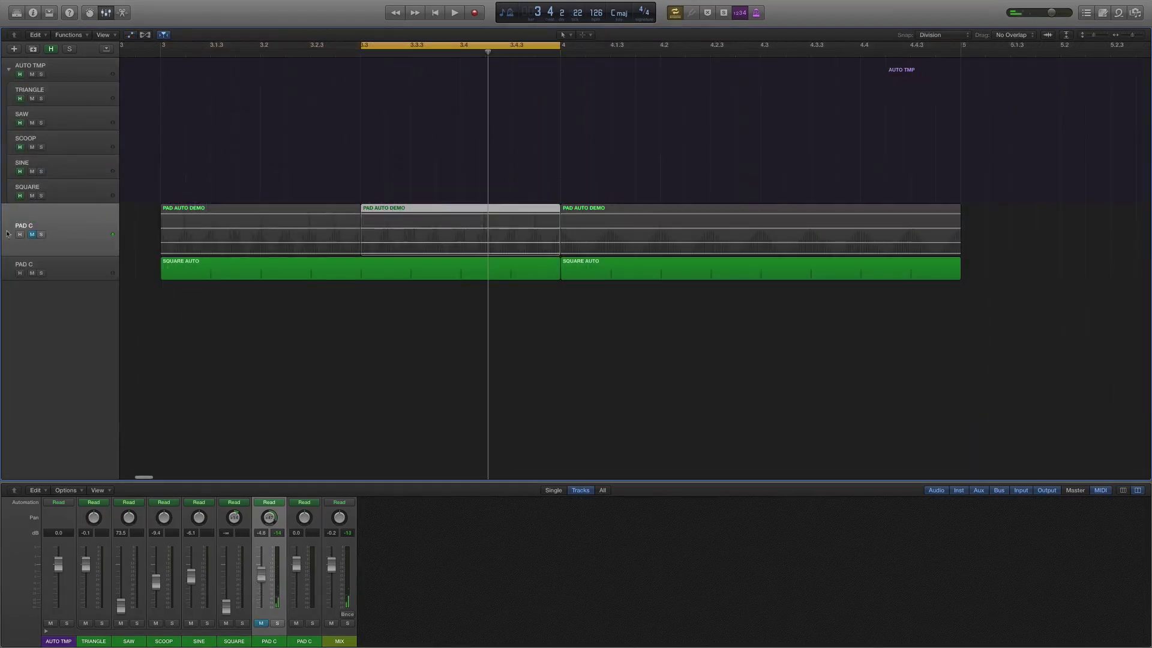
Set the pan point at the end of the first PAD AUTO DEMO region to +63.
{"action": "key", "text": "a"}
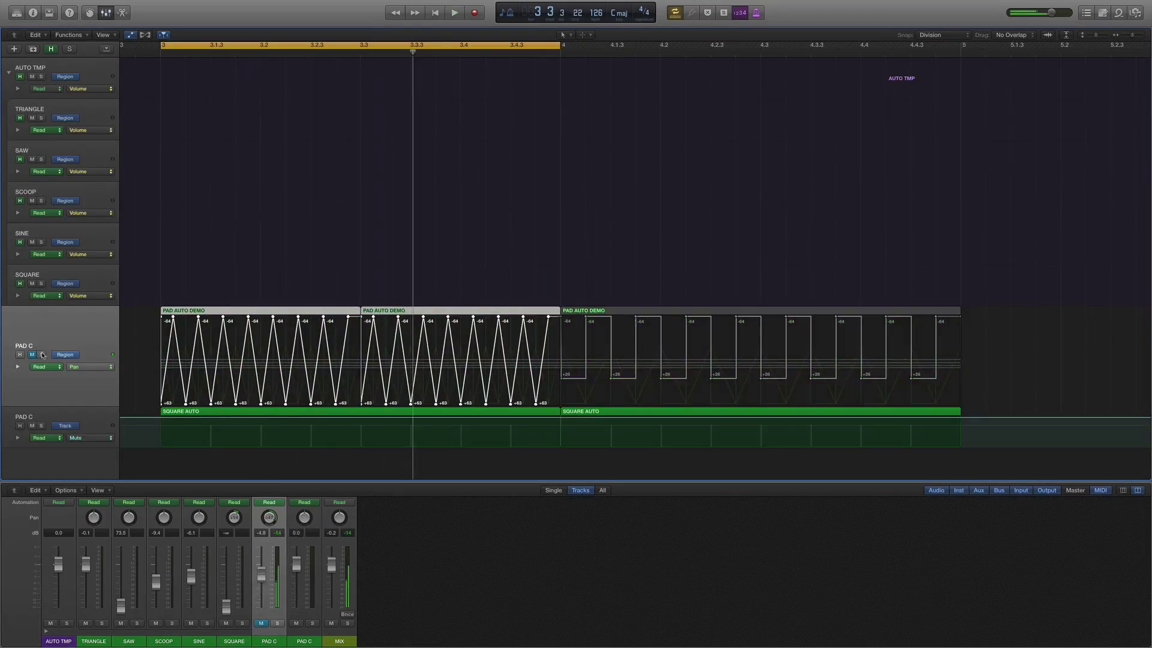
{"action": "left_click", "coordinate": [317, 263]}
{"action": "left_click_drag", "start_coordinate": [360, 316], "coordinate": [361, 412]}
{"action": "left_click", "coordinate": [306, 313]}
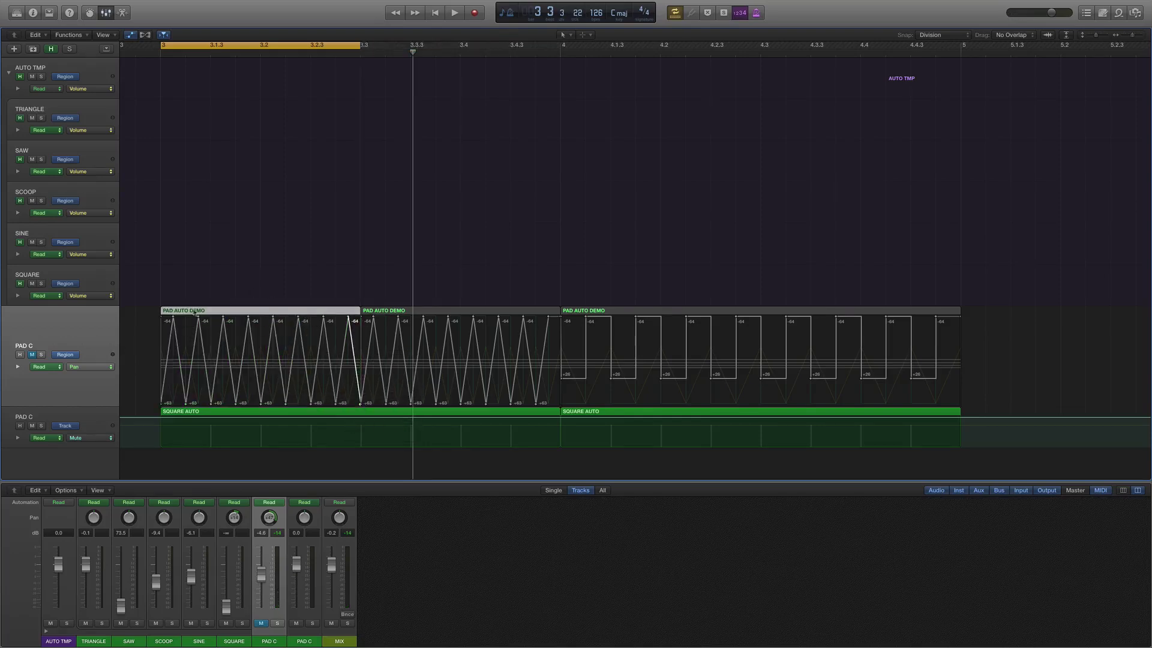
Convert the upper PAD C track's region automation to track automation, and display and play back its Pan curve.
{"action": "mouse_move", "coordinate": [78, 358]}
{"action": "key", "text": "super+a"}
{"action": "left_click", "coordinate": [65, 354]}
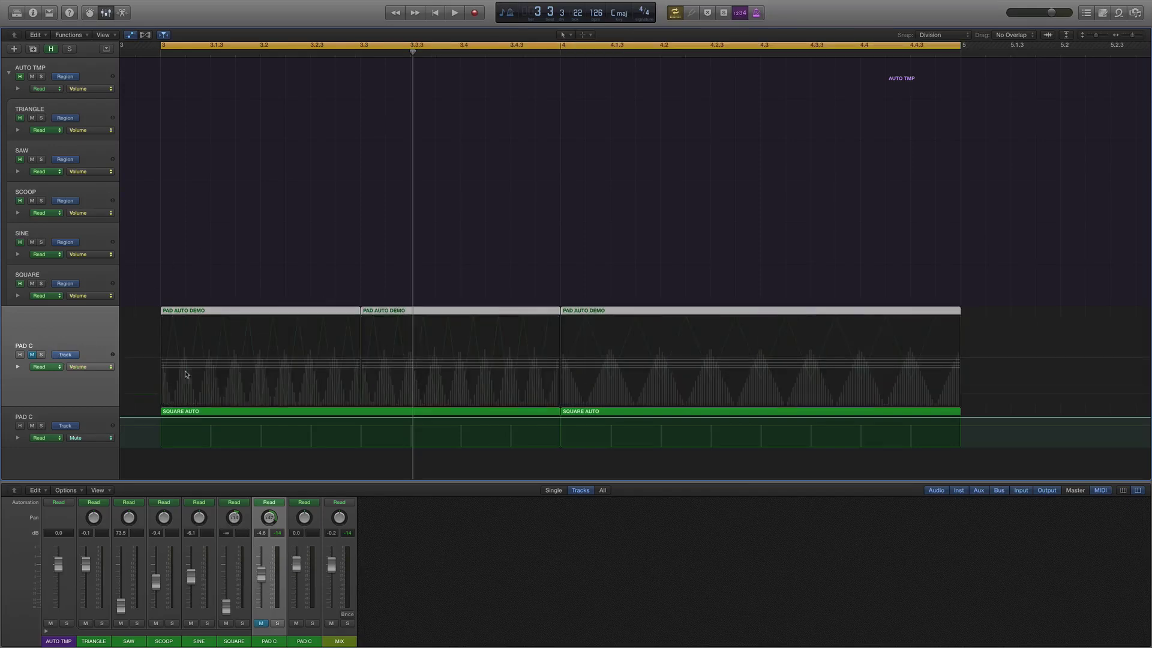
{"action": "left_click", "coordinate": [90, 367]}
{"action": "left_click", "coordinate": [98, 378]}
{"action": "left_click", "coordinate": [157, 397]}
{"action": "key", "text": "space"}
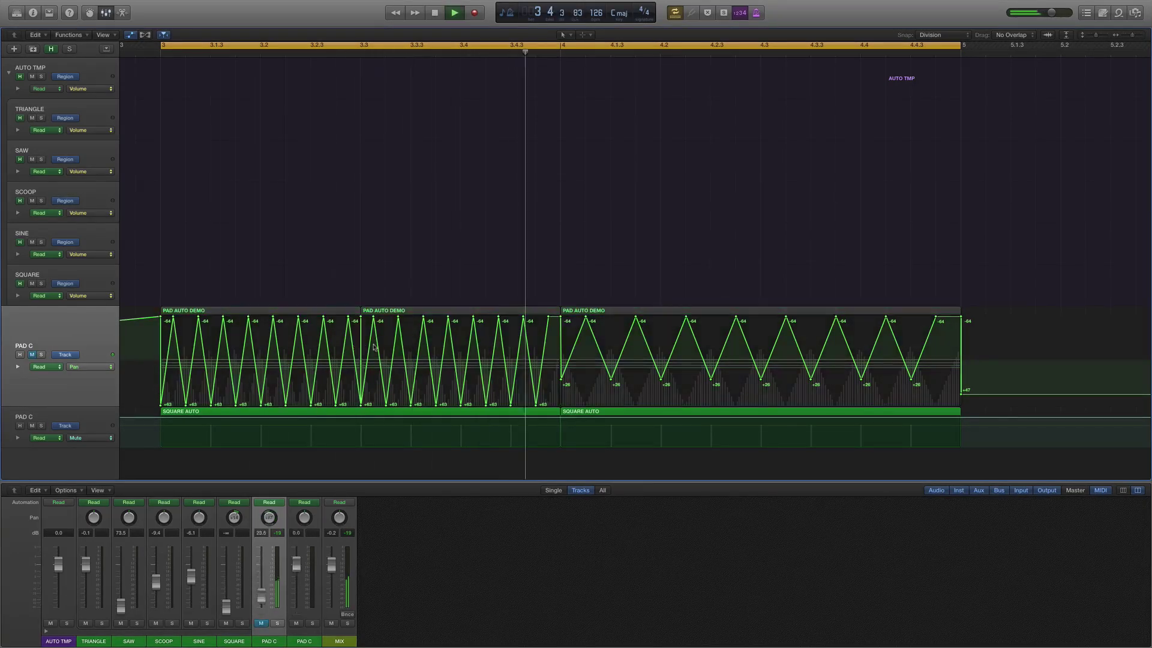
{"action": "key", "text": "space"}
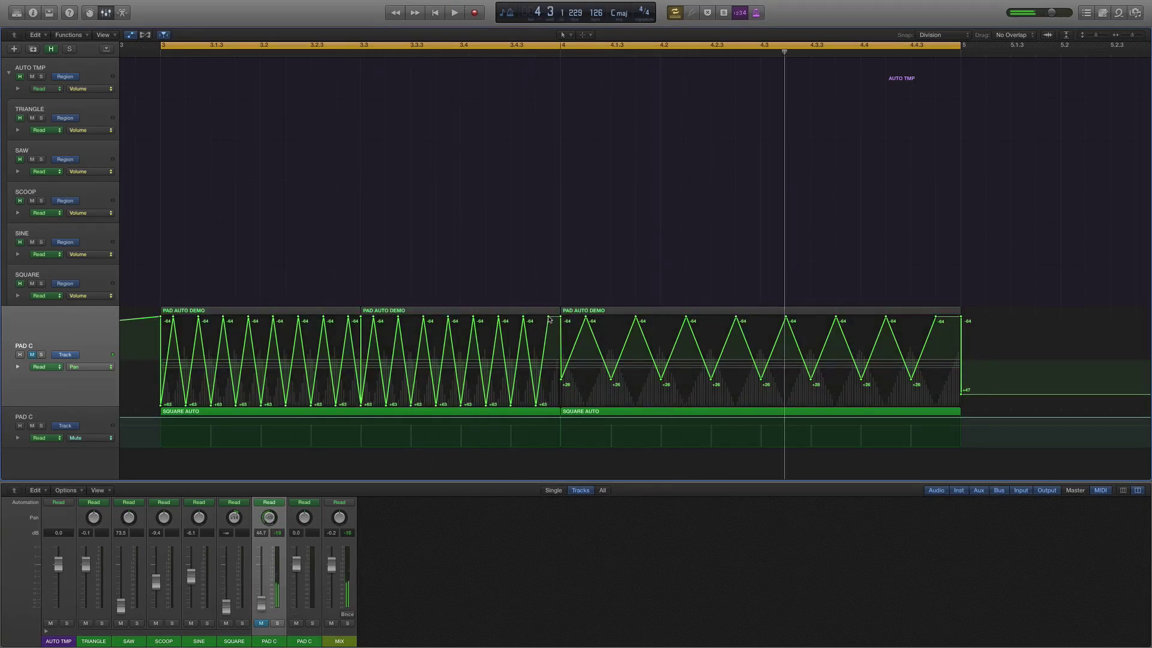
Pull the bar 4 pan point and the third region's low pan points to +63, removing the extra -64 point at bar 4.
{"action": "left_click", "coordinate": [549, 320]}
{"action": "left_click_drag", "start_coordinate": [562, 319], "coordinate": [562, 383]}
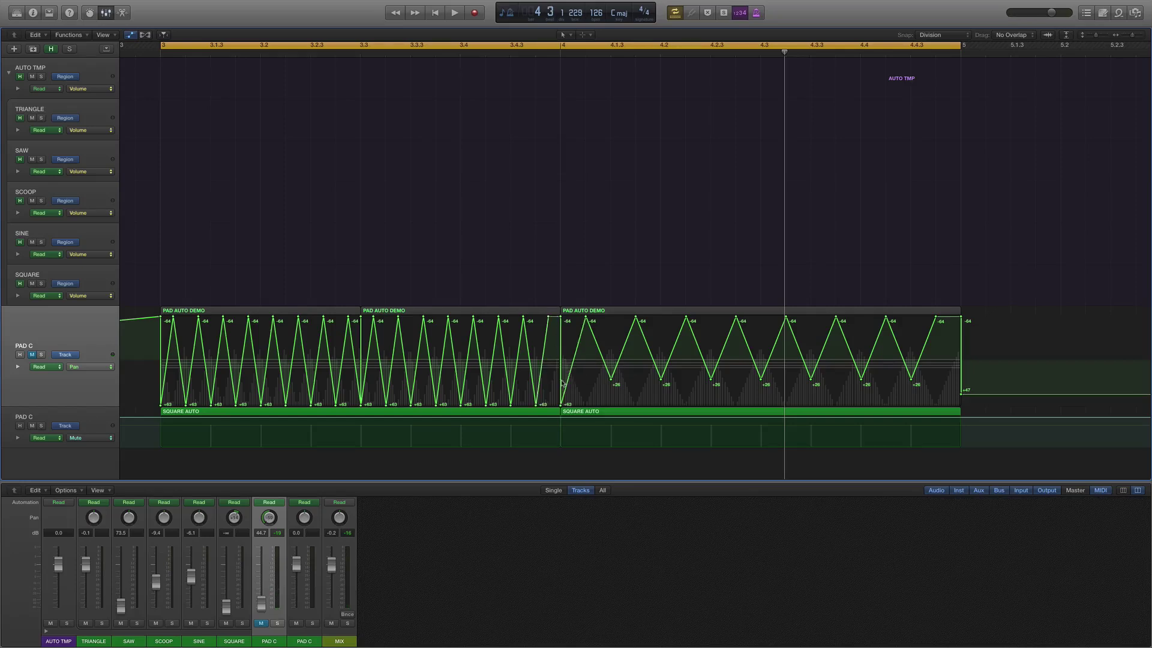
{"action": "double_click", "coordinate": [561, 320]}
{"action": "key", "text": "space"}
{"action": "left_click_drag", "start_coordinate": [598, 372], "coordinate": [910, 480]}
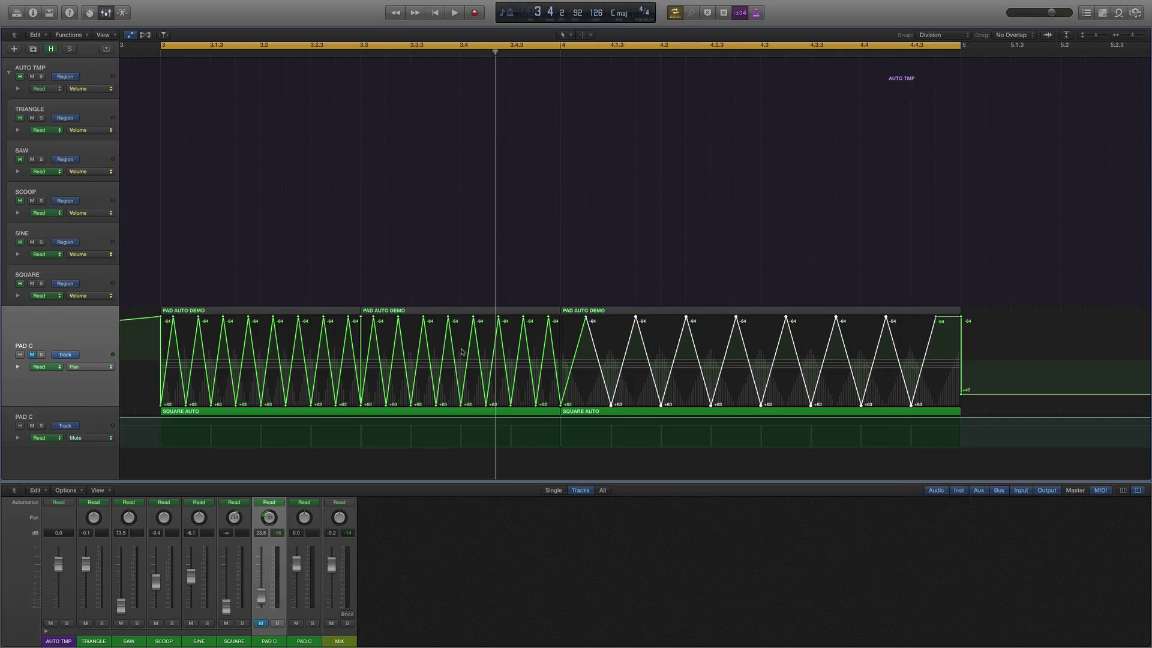
{"action": "left_click", "coordinate": [141, 336]}
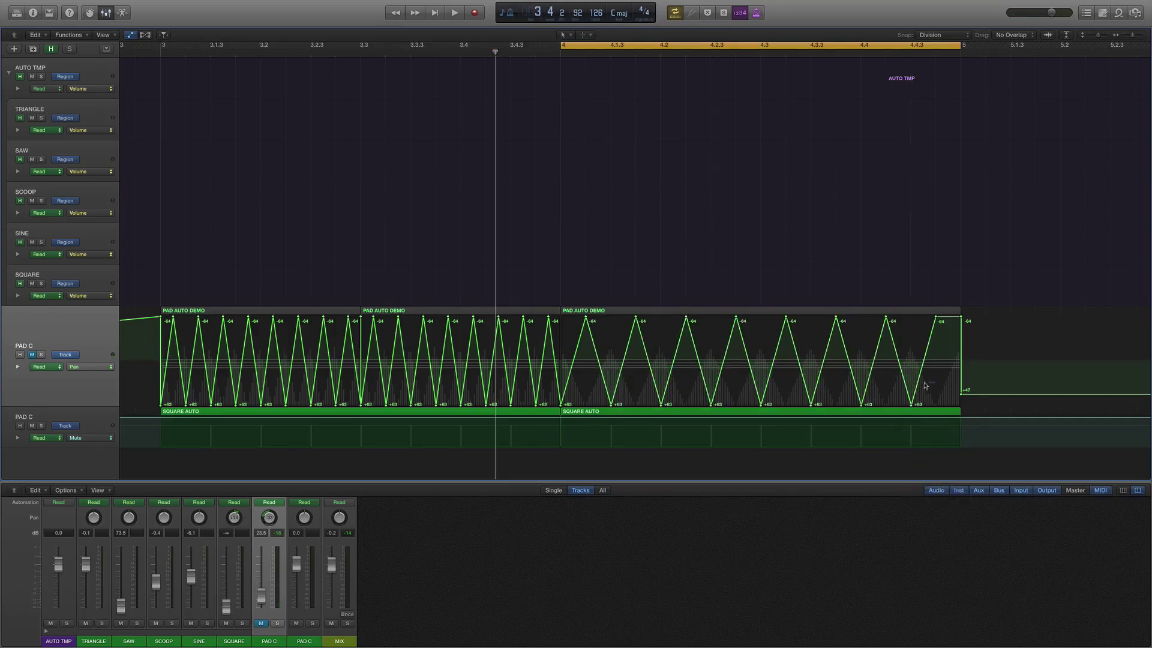
Narrow the pan swing across the three regions to about -18 and +17, and undo the further change to the first region's points.
{"action": "left_click", "coordinate": [162, 386]}
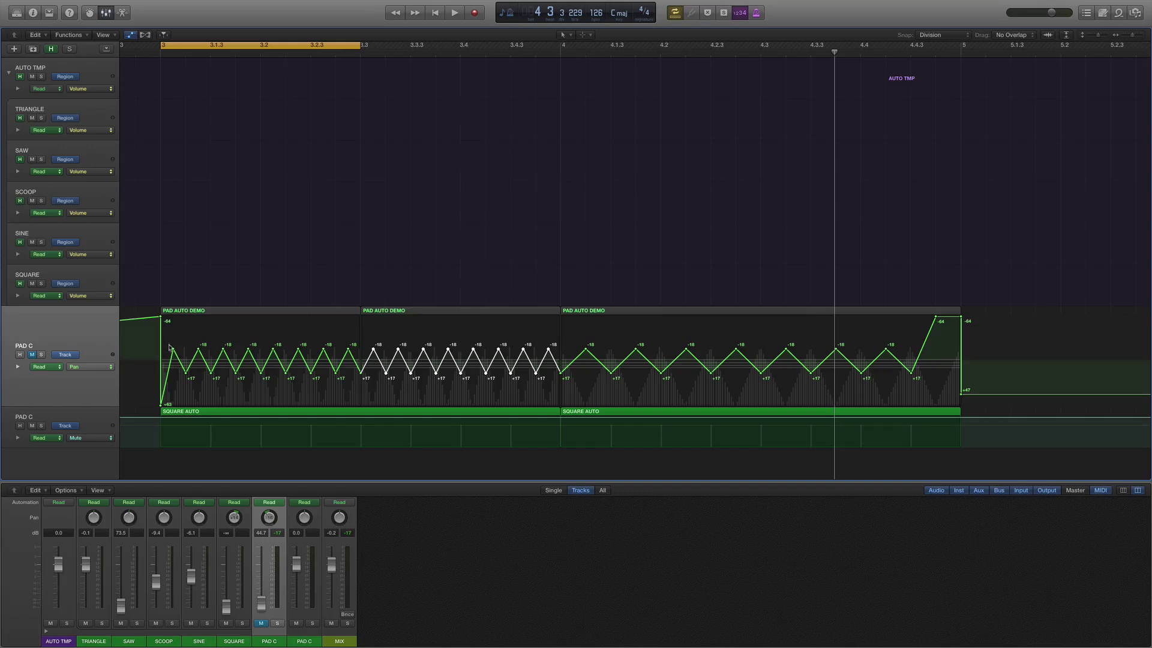
{"action": "mouse_move", "coordinate": [167, 347]}
{"action": "left_mouse_down"}
{"action": "mouse_move", "coordinate": [363, 370]}
{"action": "mouse_move", "coordinate": [208, 364]}
{"action": "mouse_move", "coordinate": [171, 351]}
{"action": "mouse_move", "coordinate": [185, 340]}
{"action": "left_mouse_up"}
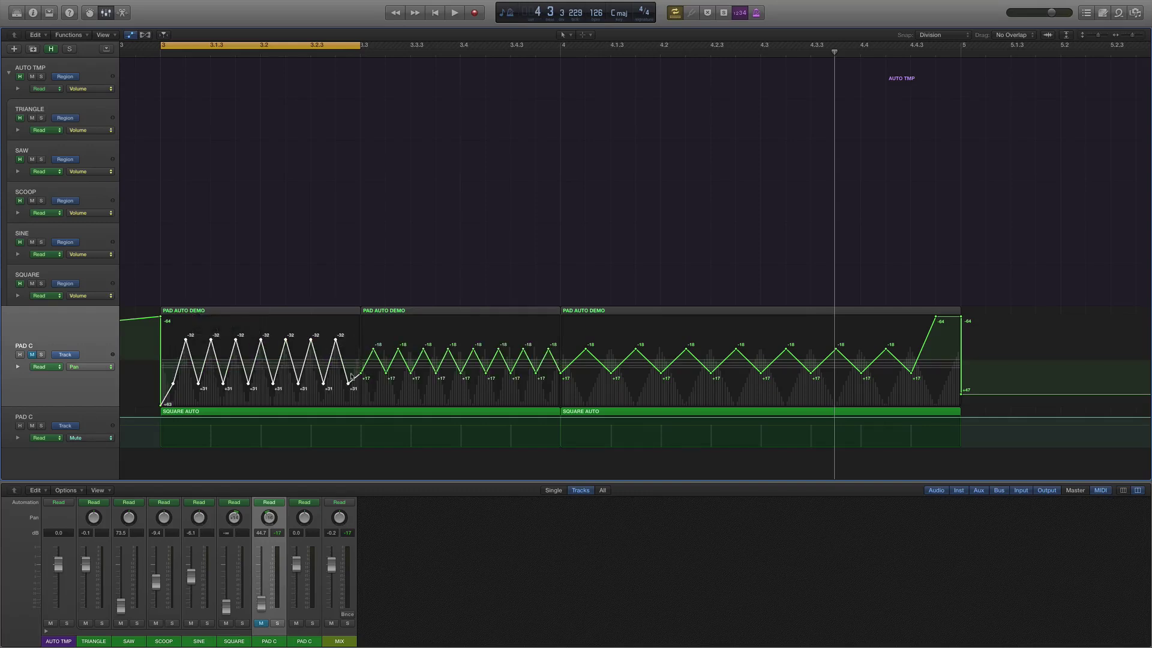
{"action": "key", "text": "super+z"}
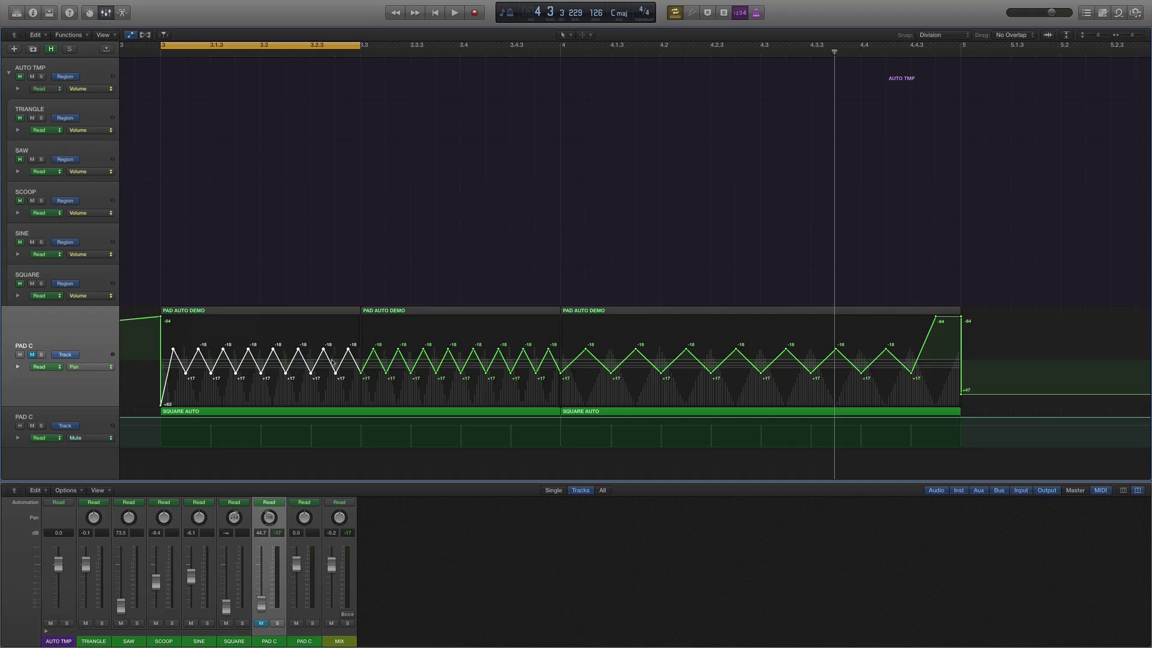
Widen the pan swing to -34/+33 in the second region and -52/+50 in the third, and delete the -64 point at bar 5.
{"action": "left_click_drag", "start_coordinate": [336, 373], "coordinate": [538, 385]}
{"action": "left_click_drag", "start_coordinate": [571, 334], "coordinate": [910, 401]}
{"action": "left_click", "coordinate": [961, 317]}
{"action": "key", "text": "Delete"}
Expand the upper PAD C track's automation lanes with Mute beneath its Pan curve, and briefly play back the first region.
{"action": "left_click", "coordinate": [15, 368]}
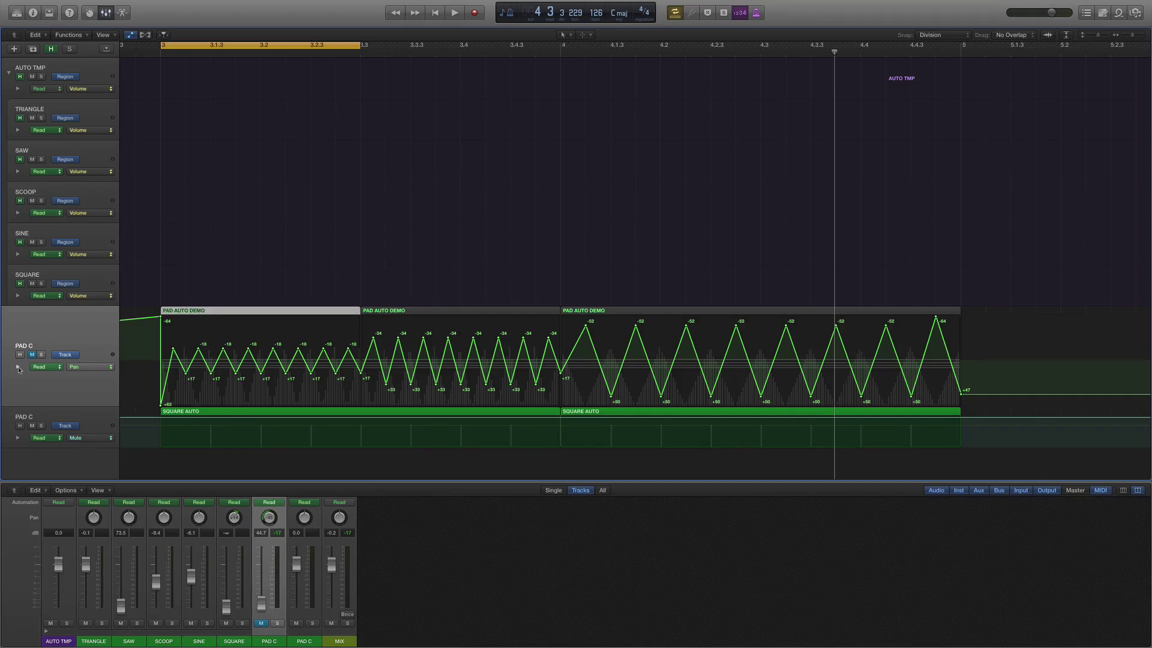
{"action": "left_click", "coordinate": [18, 367]}
{"action": "left_click", "coordinate": [57, 445]}
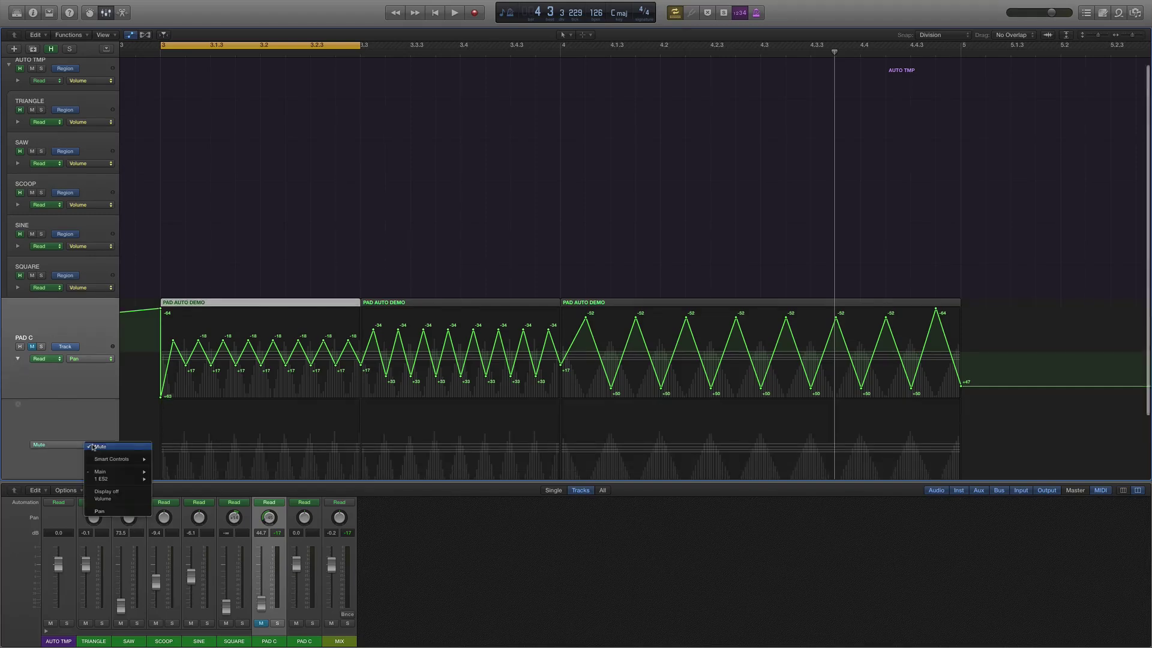
{"action": "left_click", "coordinate": [62, 465]}
{"action": "scroll", "coordinate": [90, 420], "scroll_direction": "down", "scroll_amount": 1}
{"action": "key", "text": "space"}
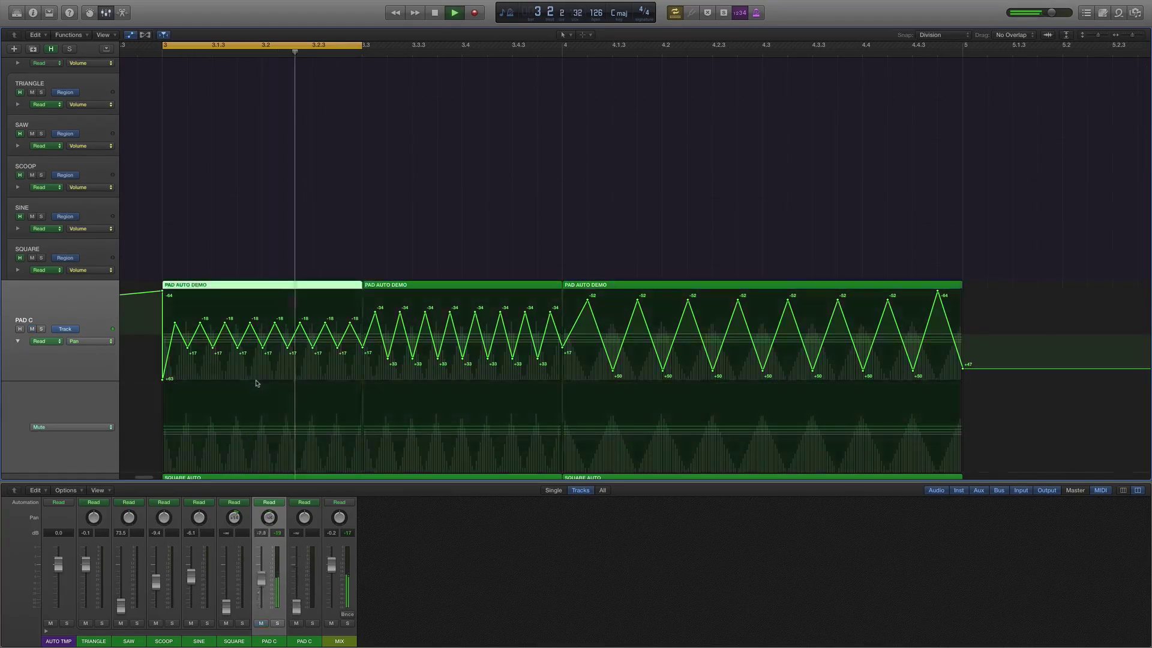
{"action": "key", "text": "space"}
Add a second automation lane showing Pan below the Mute lane of the upper PAD C track.
{"action": "scroll", "coordinate": [275, 370], "scroll_direction": "down", "scroll_amount": 3}
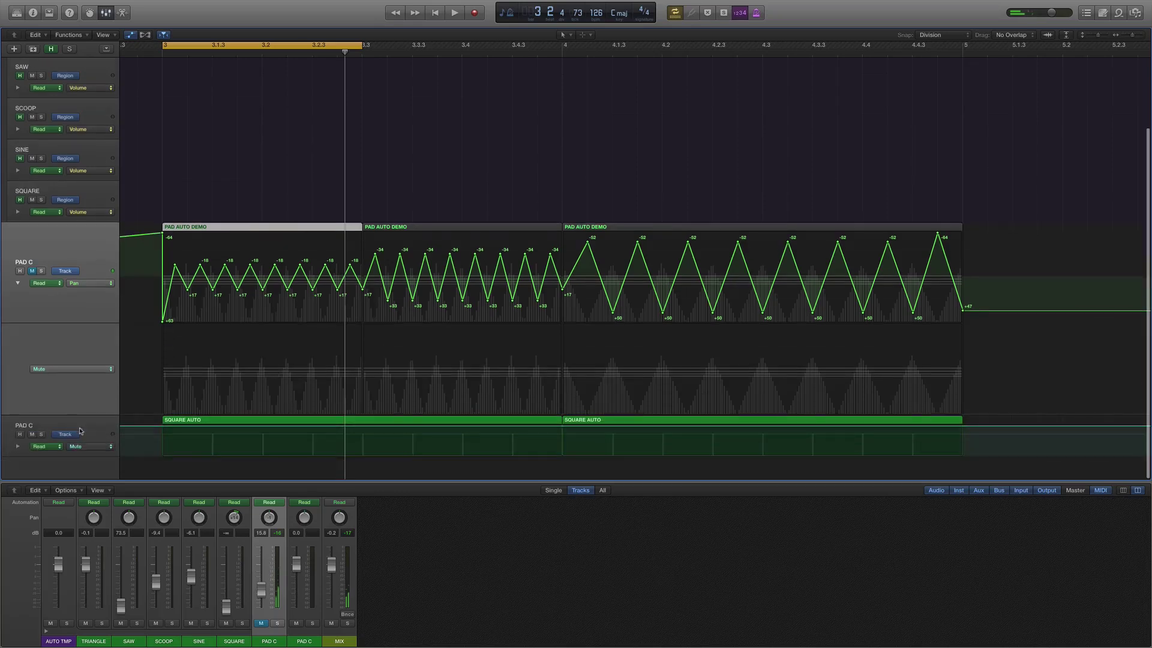
{"action": "left_click", "coordinate": [20, 412]}
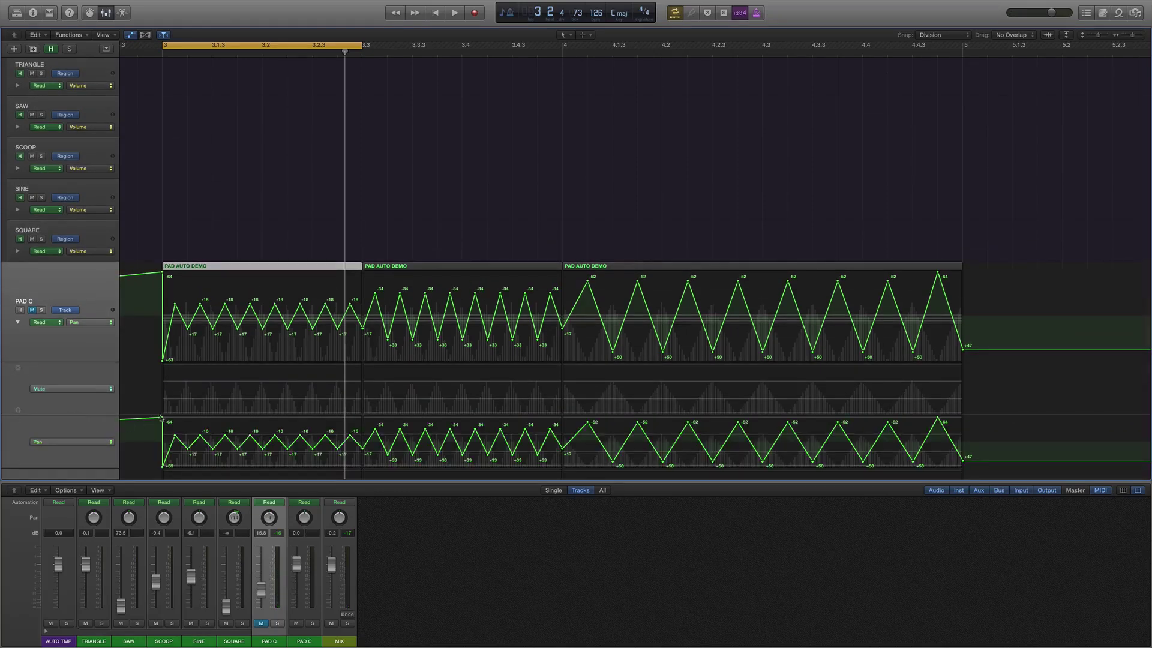
{"action": "left_click", "coordinate": [161, 418]}
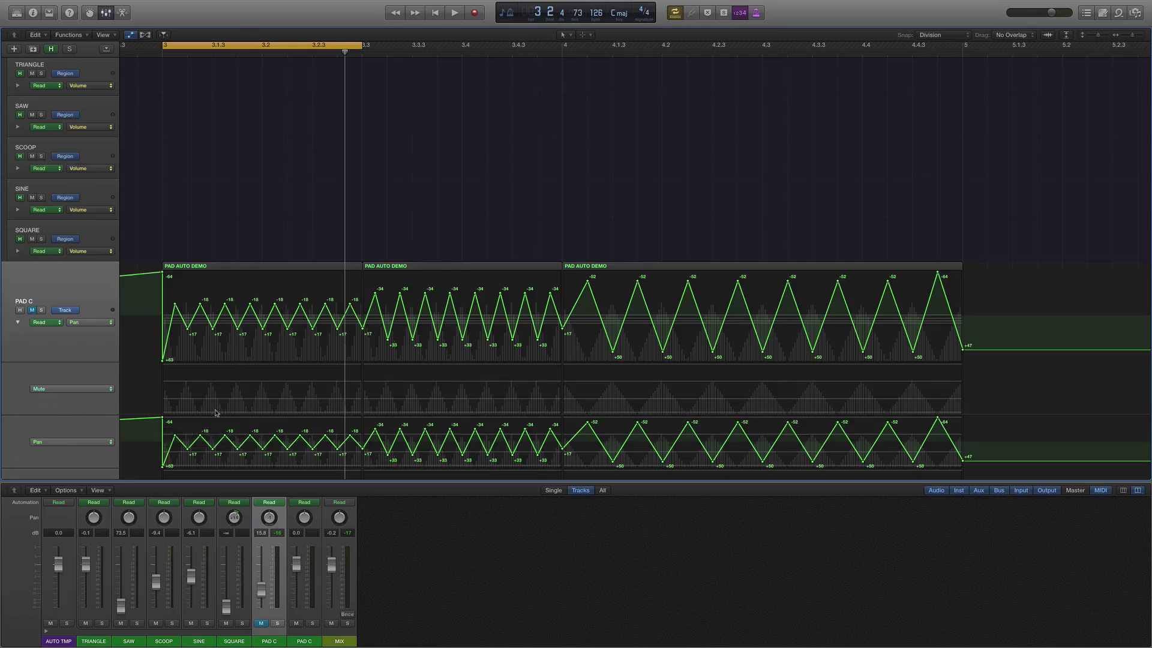
Select all three PAD AUTO DEMO regions on the upper PAD C track.
{"action": "left_click", "coordinate": [693, 265]}
{"action": "left_click", "coordinate": [303, 267], "text": "shift"}
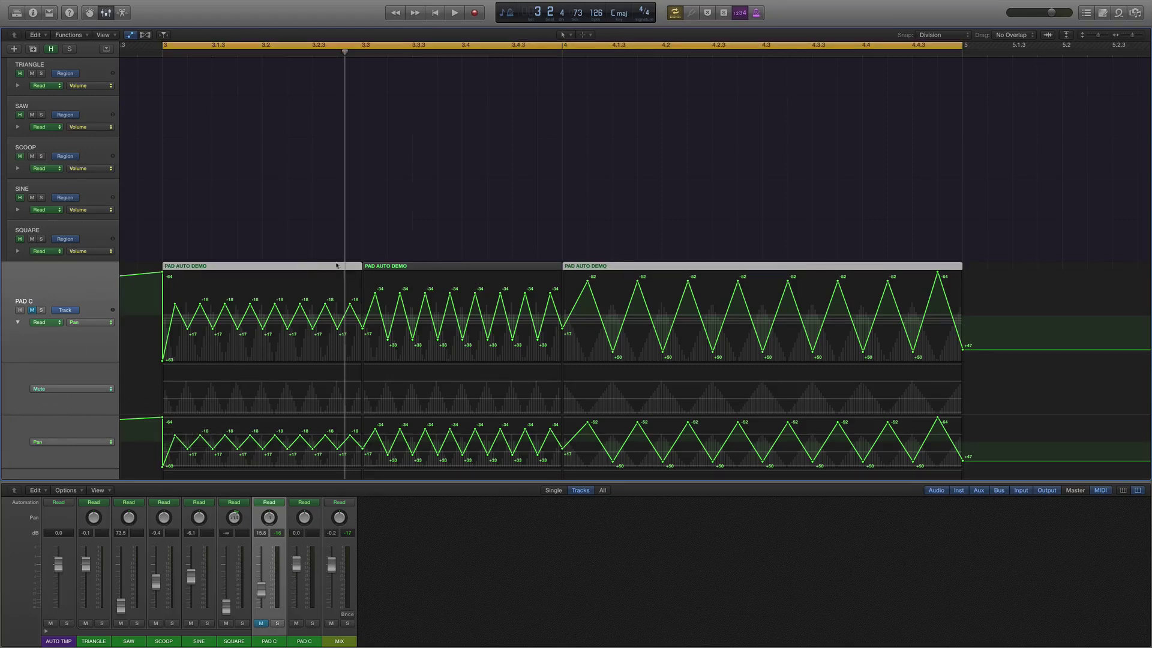
{"action": "left_click", "coordinate": [372, 264], "text": "shift"}
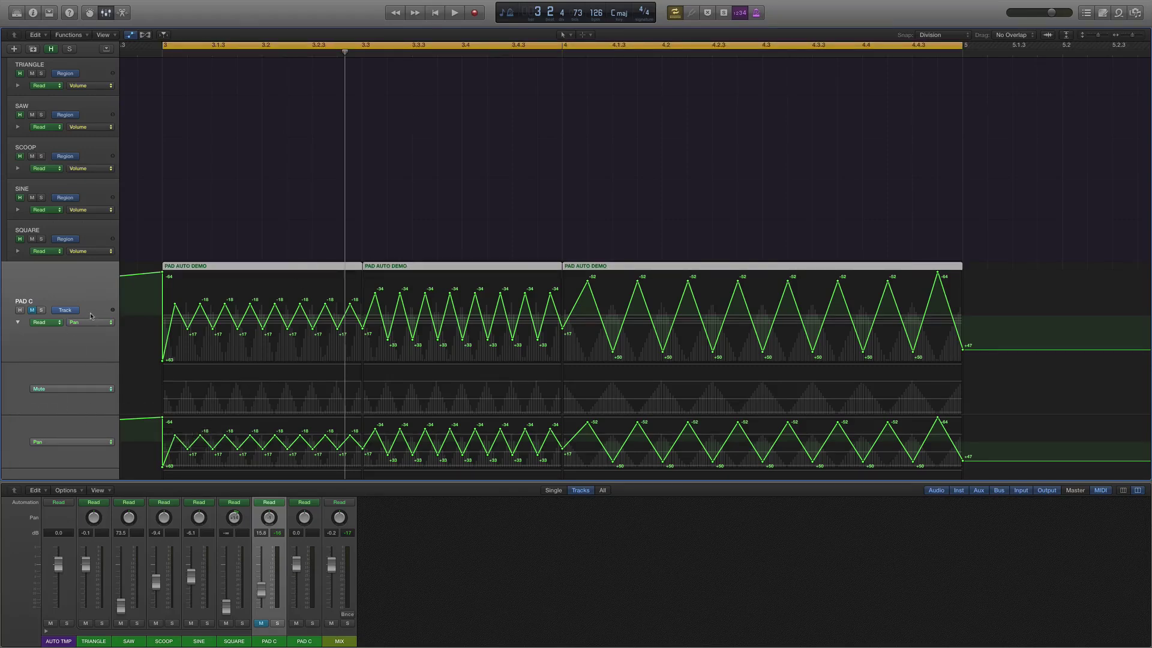